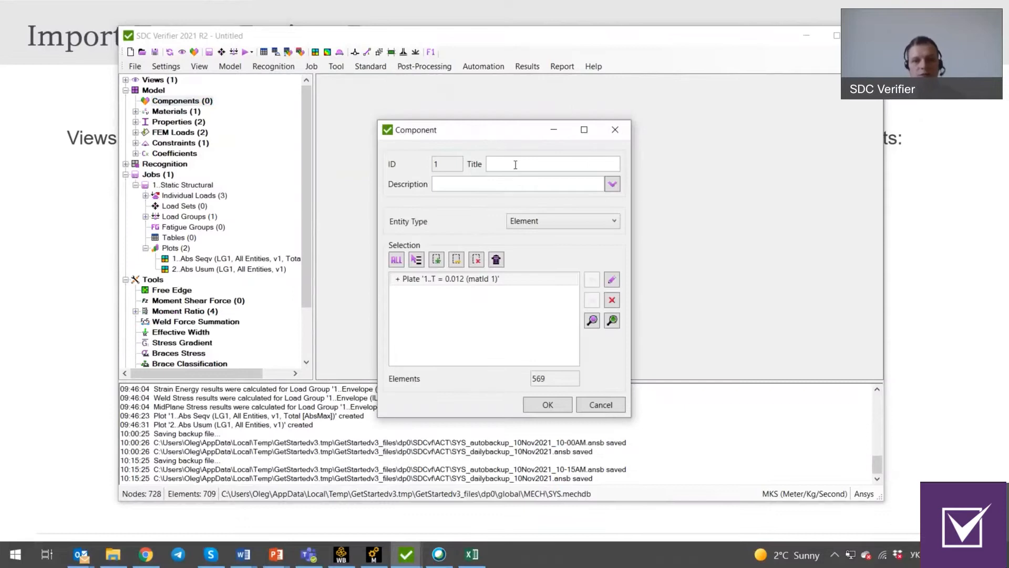
# - Title the new element component "Test" and create it
pyautogui.write('E')
pyautogui.press('BackSpace')
pyautogui.hotkey('alt', 'shift')
pyautogui.write('Test')
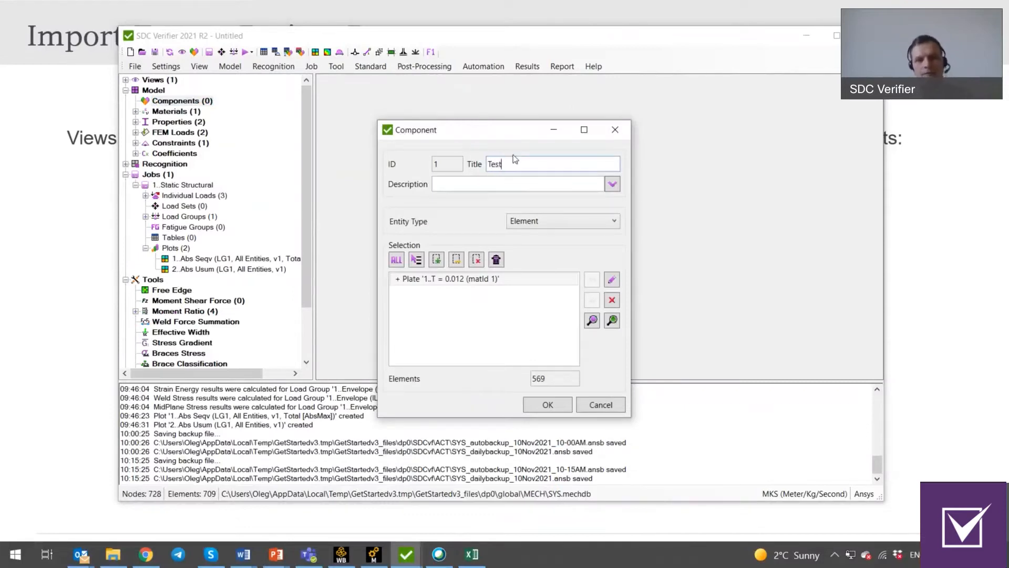
pyautogui.click(551, 401)
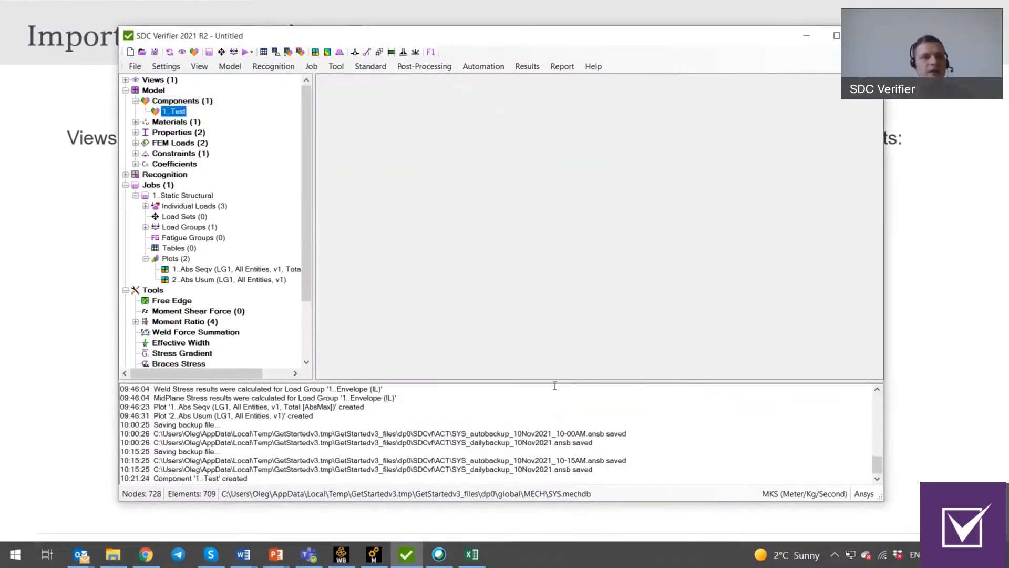
# - Try to export the Test component to a project part file, browsing to This PC as the save location
pyautogui.click(143, 67)
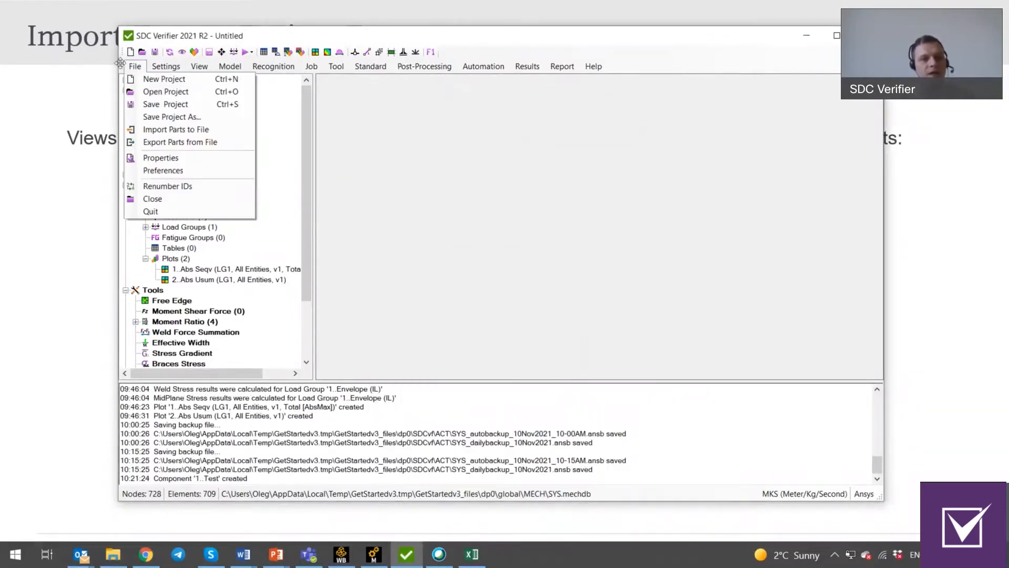
pyautogui.click(152, 130)
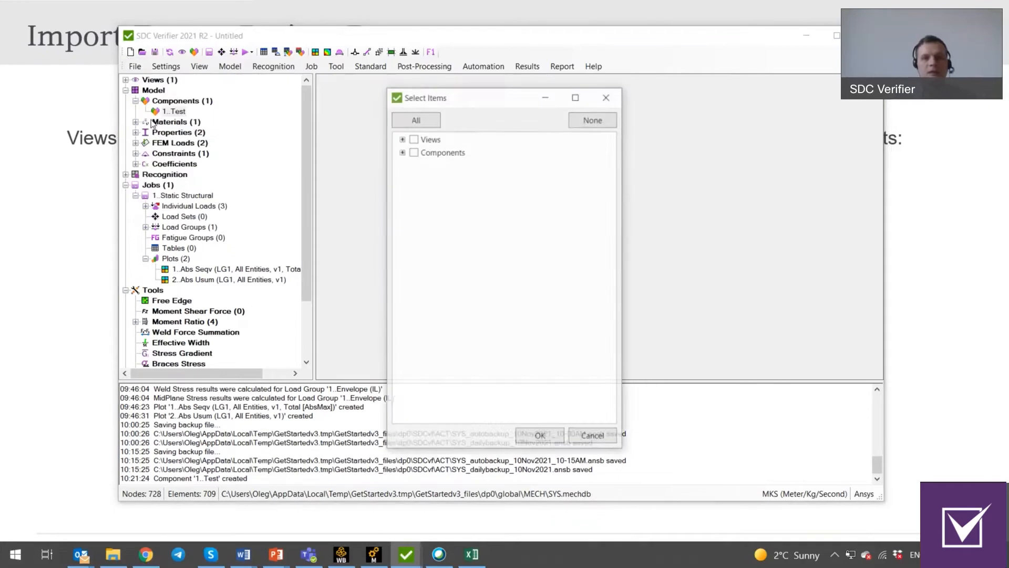
pyautogui.click(402, 151)
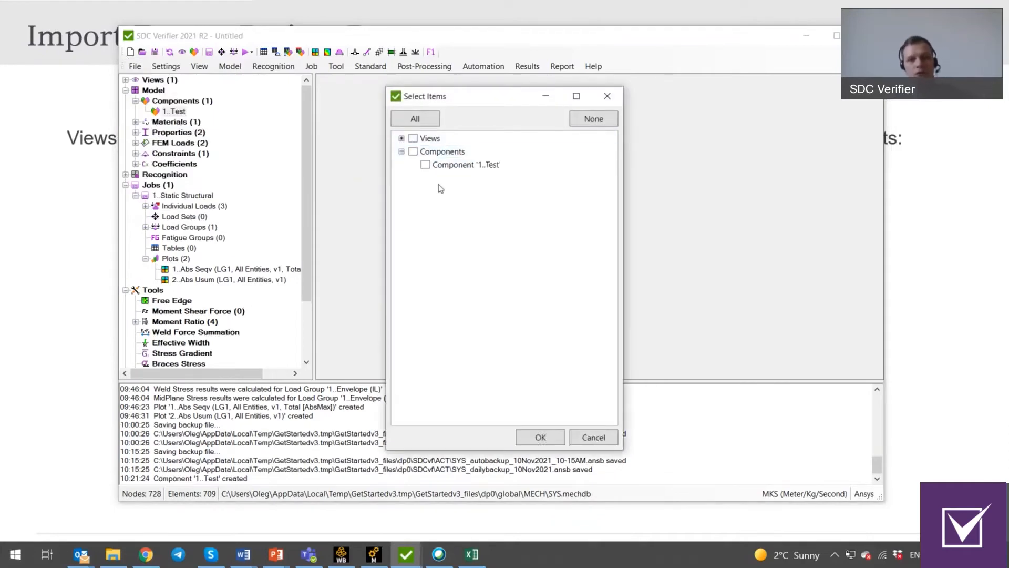
pyautogui.click(427, 165)
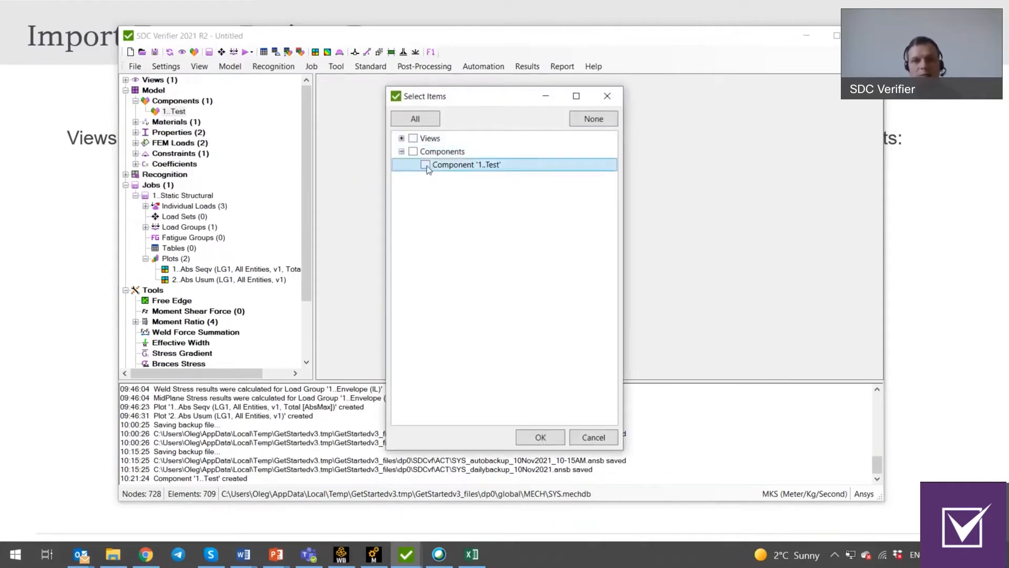
pyautogui.click(542, 438)
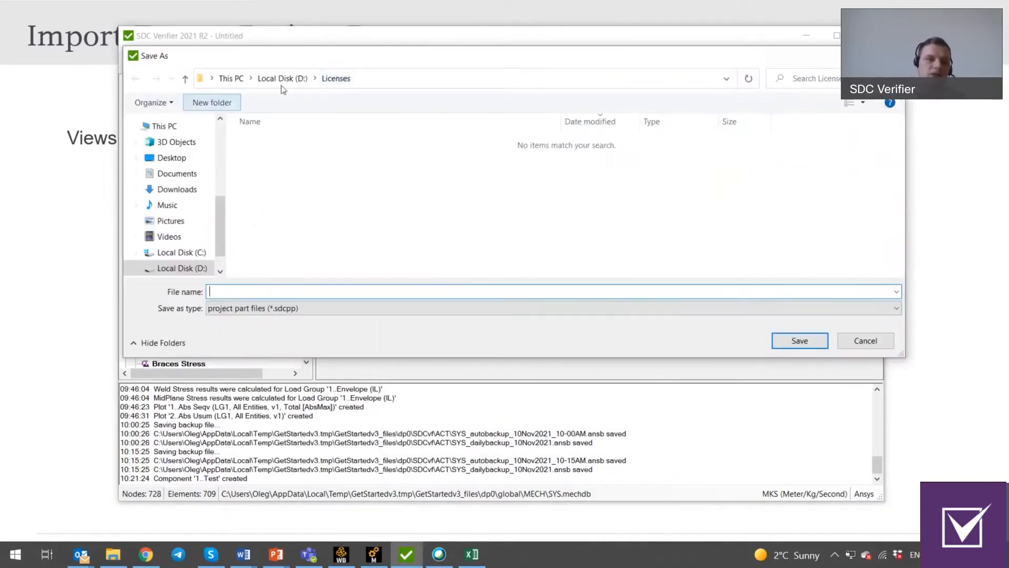
pyautogui.click(242, 79)
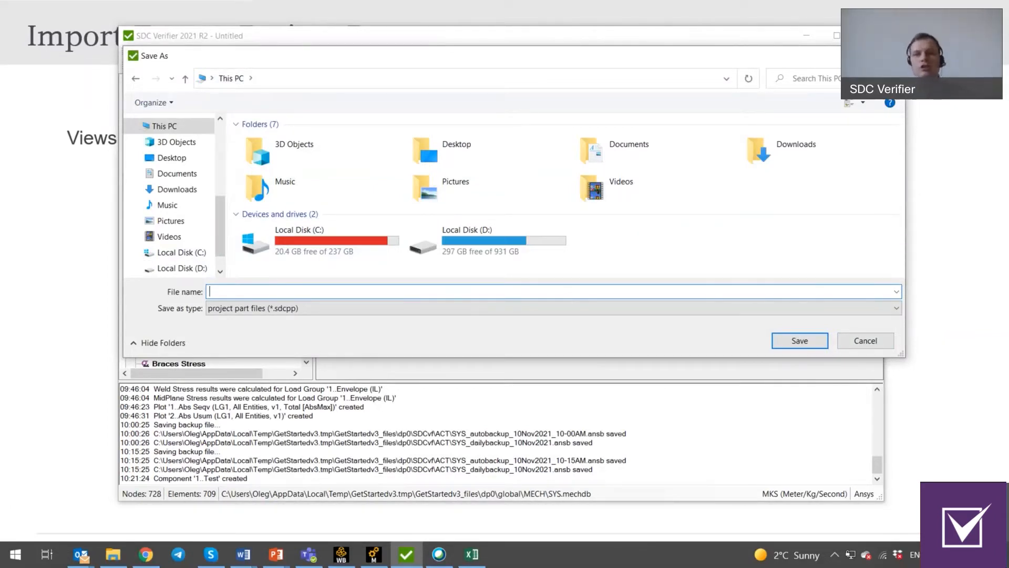
pyautogui.click(889, 56)
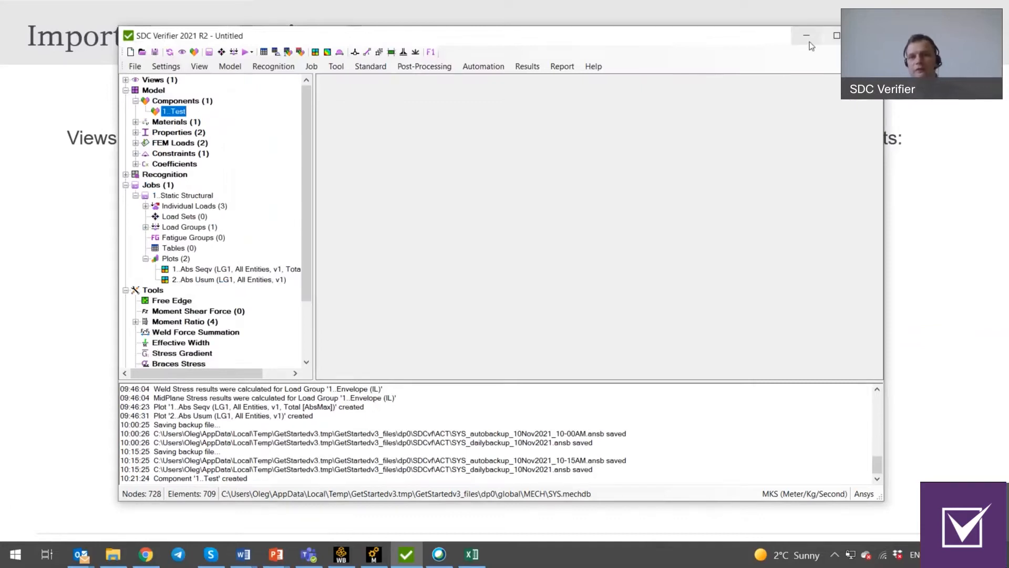
# - Switch to the slide show and advance to the Import Shapes slide
pyautogui.click(809, 42)
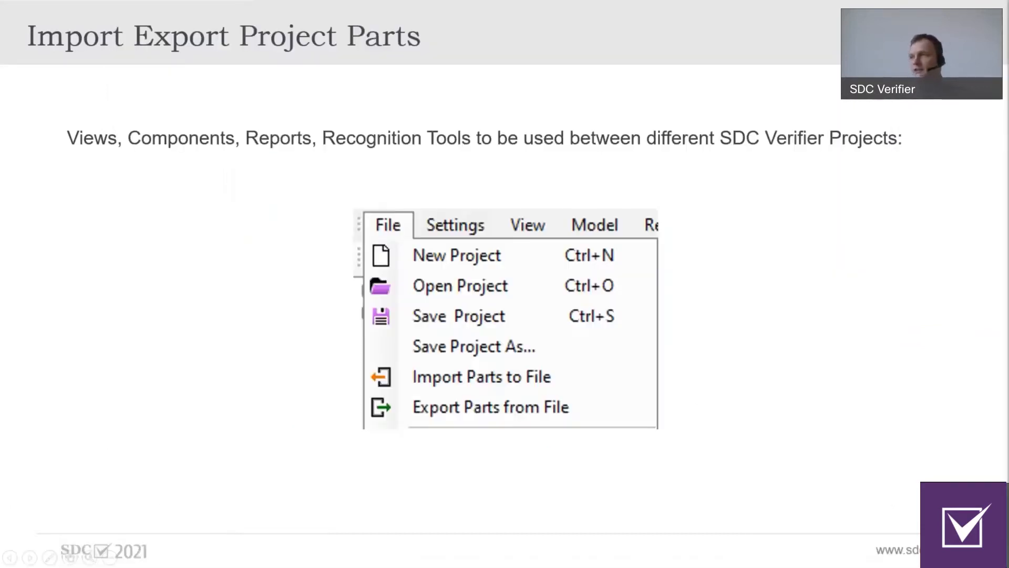
pyautogui.press('Right')
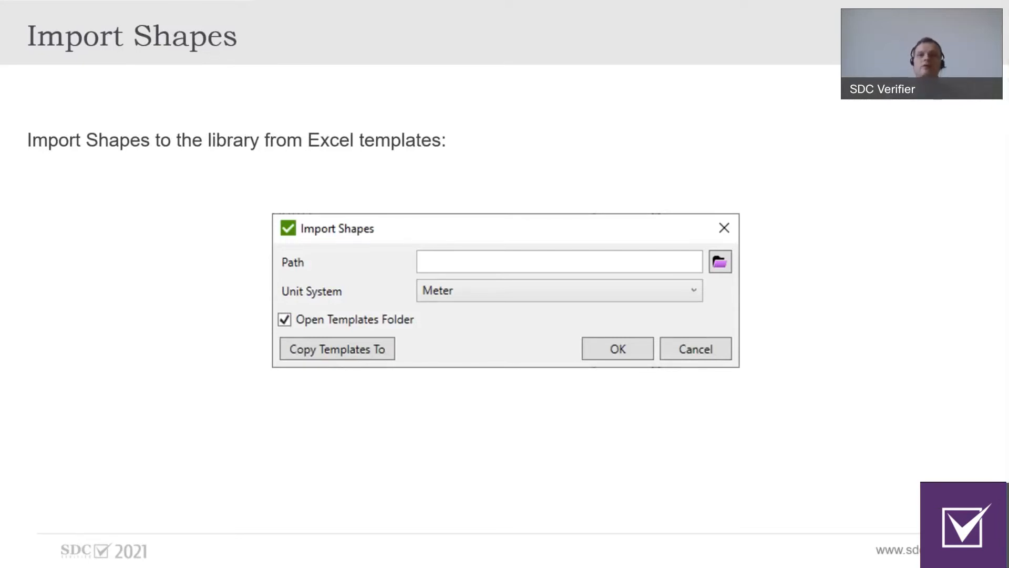
# - Switch to SDC Verifier, open the shape library for editing and look through its list of shapes
pyautogui.hotkey('alt', 'Tab')
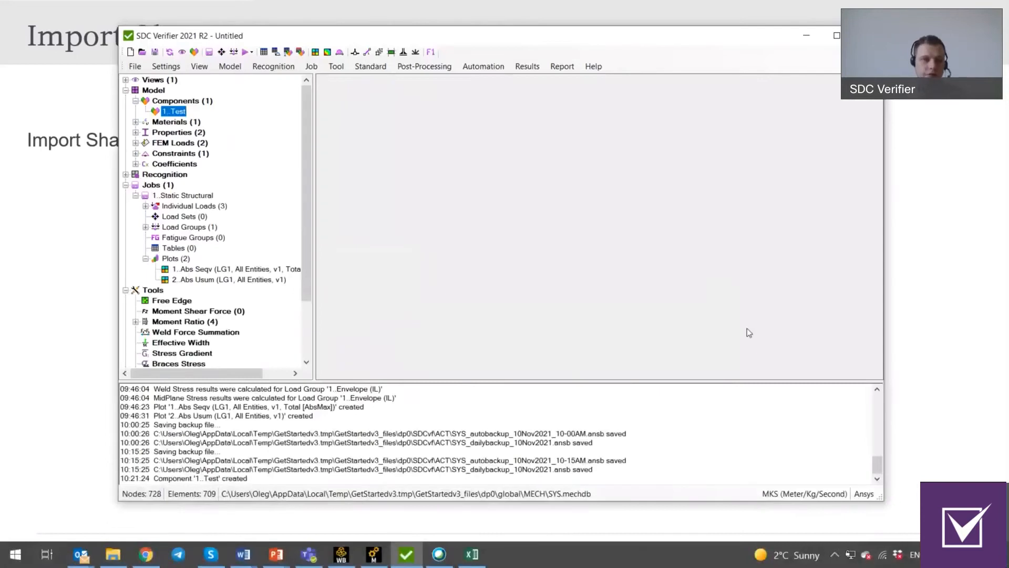
pyautogui.click(174, 68)
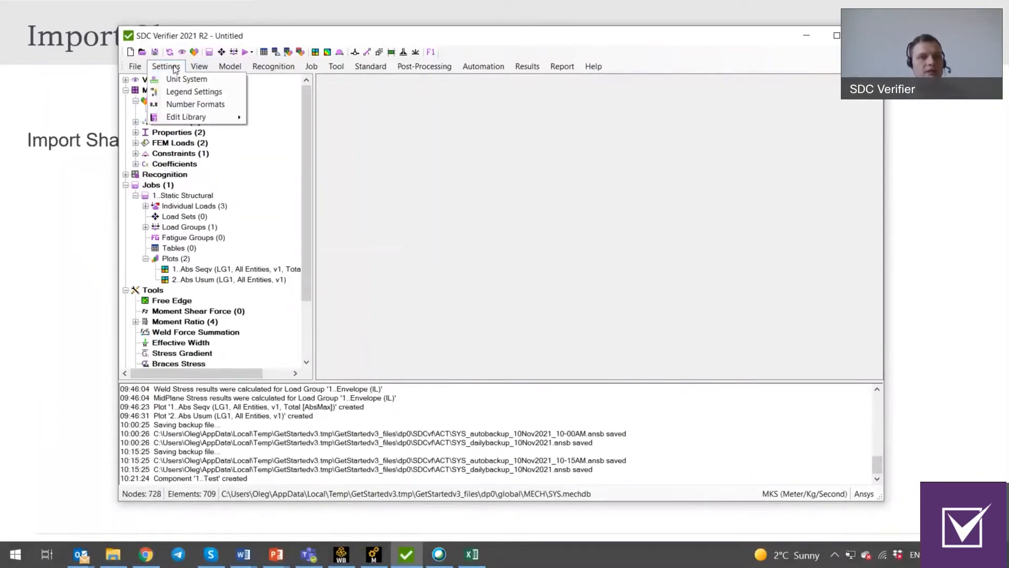
pyautogui.moveTo(185, 124)
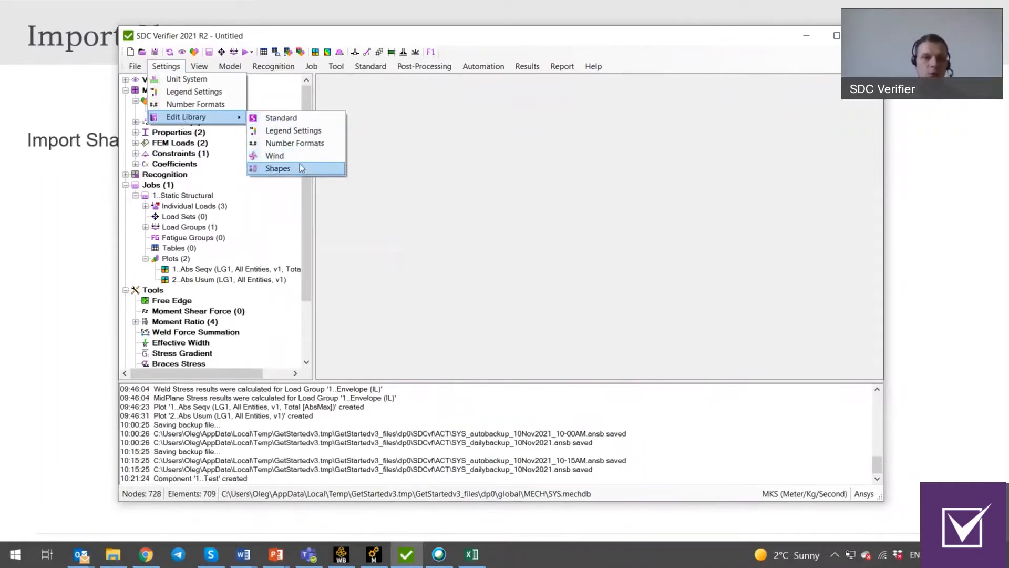
pyautogui.click(278, 168)
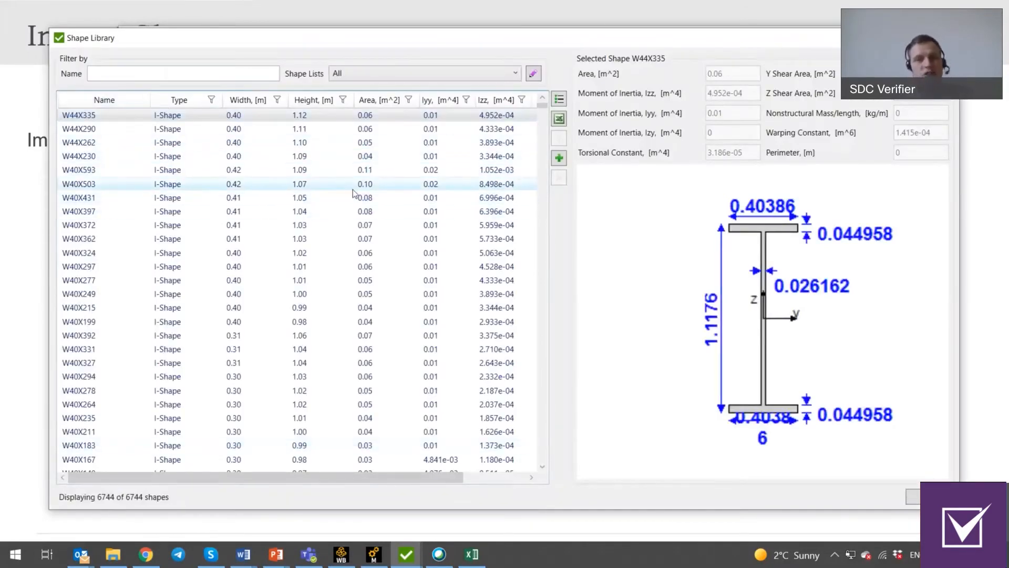
pyautogui.scroll(-3, 544, 143)
pyautogui.moveTo(544, 143); pyautogui.dragTo(542, 90)
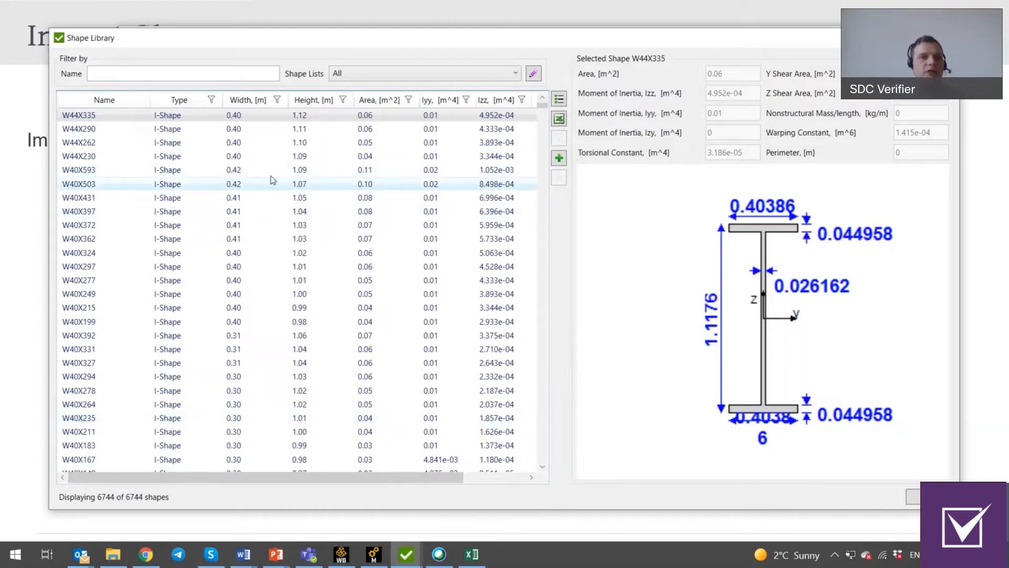
# - Try to copy the Circular Tube import template from the Import Shapes dialog to a folder
pyautogui.click(559, 120)
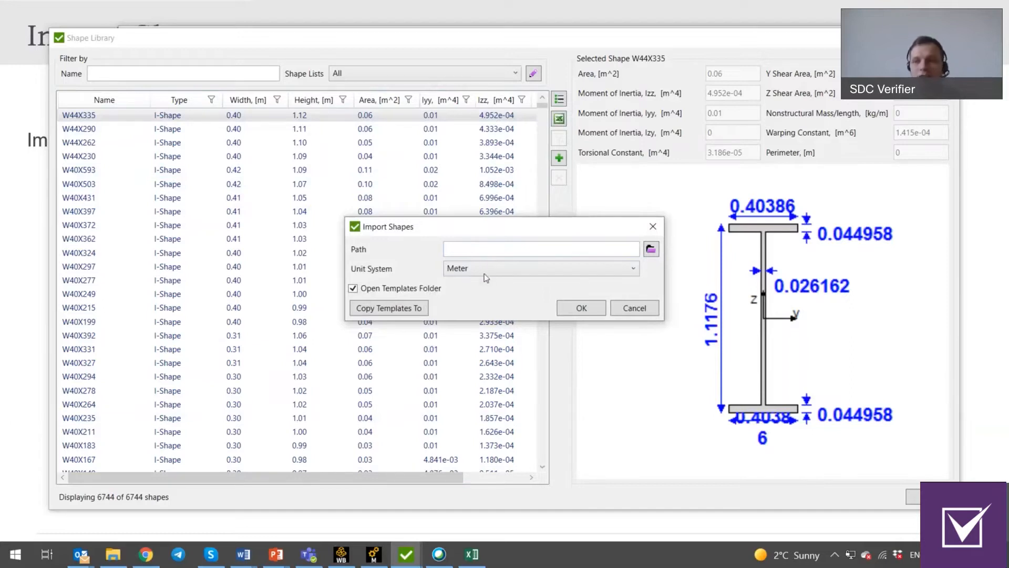
pyautogui.click(396, 309)
pyautogui.scroll(-1, 611, 281)
pyautogui.moveTo(611, 282); pyautogui.dragTo(592, 210)
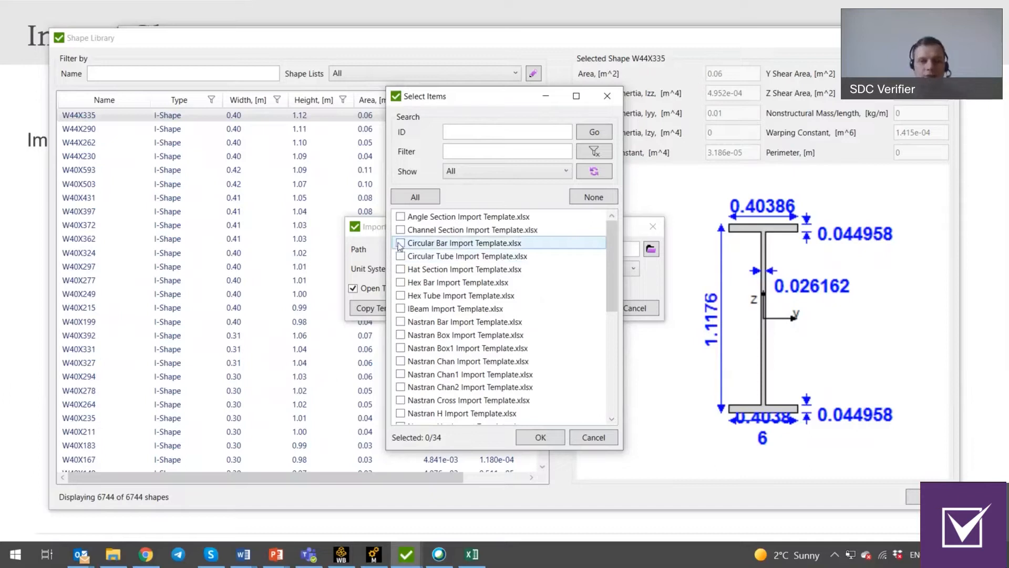
pyautogui.click(401, 257)
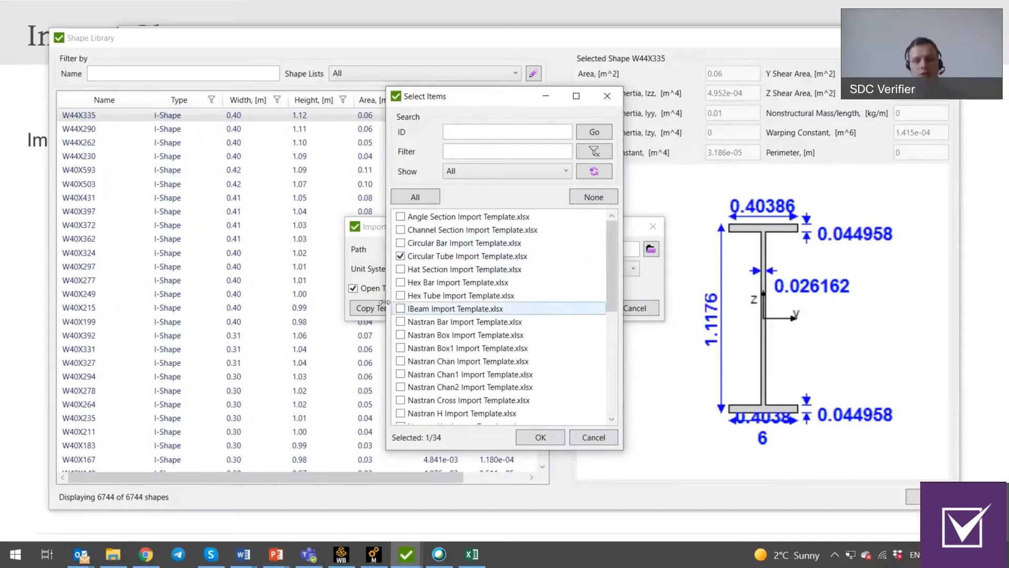
pyautogui.click(525, 437)
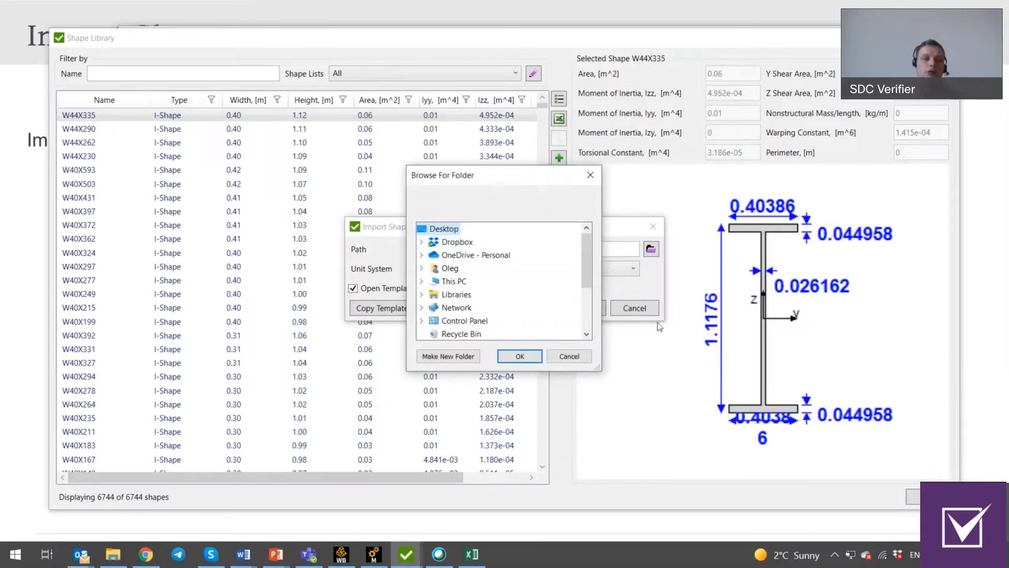
pyautogui.click(570, 357)
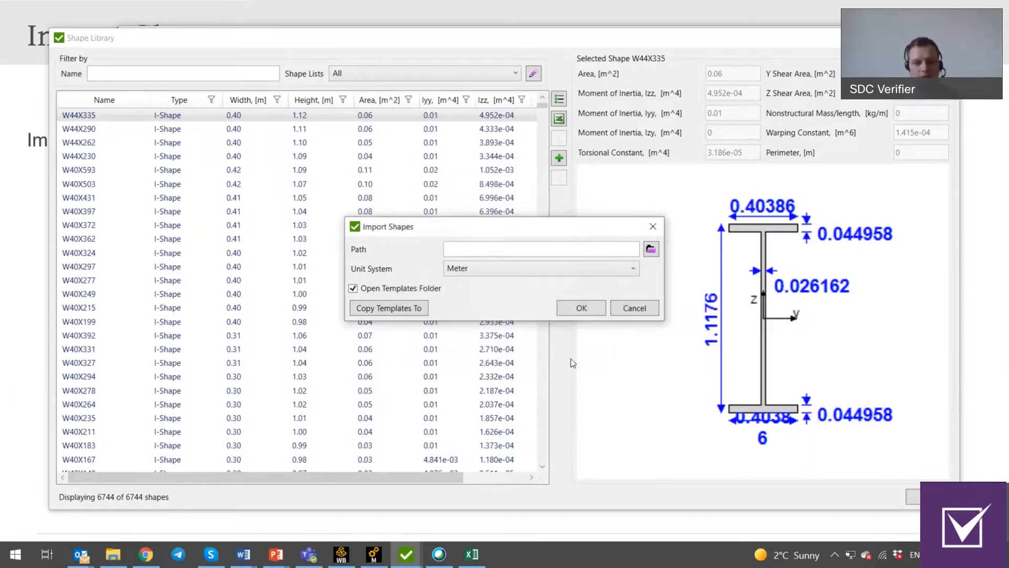
# - Switch to Excel and mark the fill-in range A2:N29 in the Circular Bar import template
pyautogui.click(475, 561)
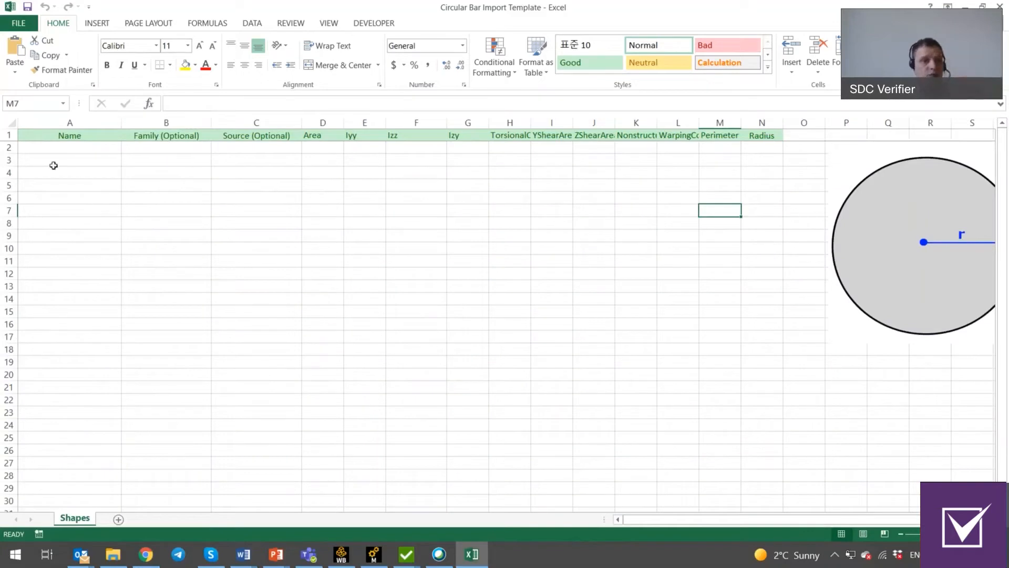
pyautogui.moveTo(52, 149); pyautogui.dragTo(775, 485)
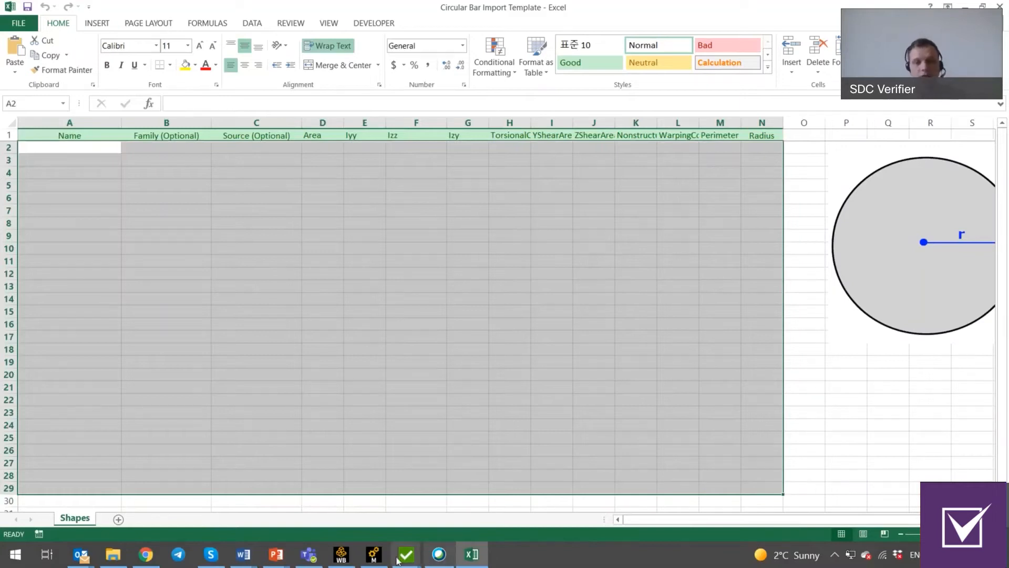
# - Return to the Import Shapes dialog in SDC Verifier and close it without importing a file
pyautogui.moveTo(406, 555)
pyautogui.click(542, 492)
pyautogui.click(483, 250)
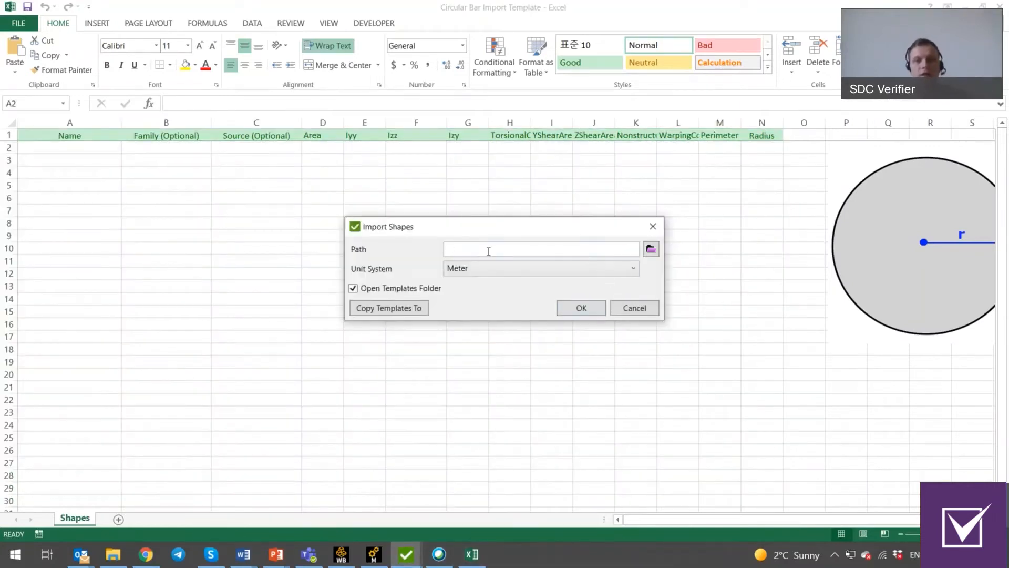
pyautogui.click(631, 309)
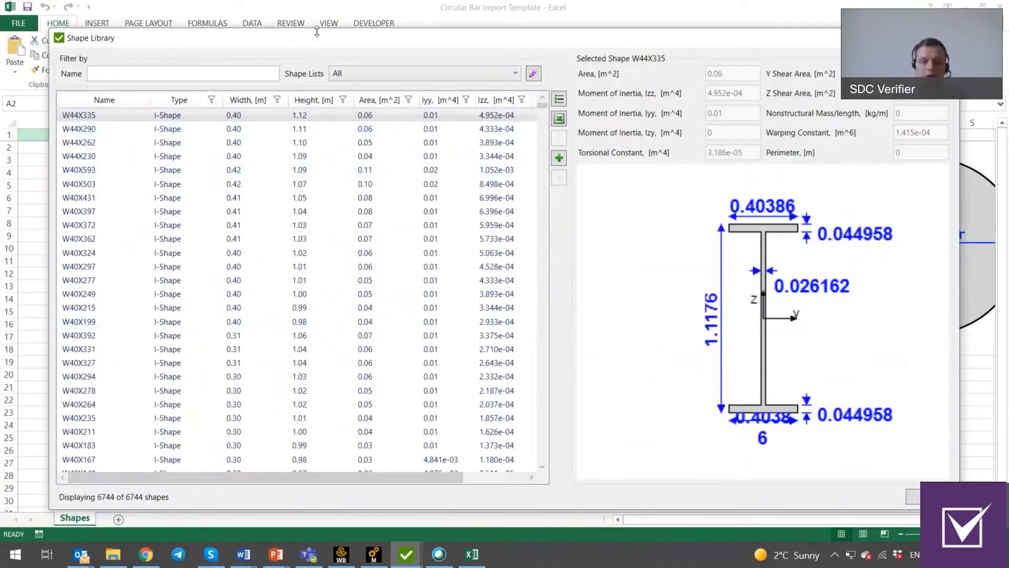
# - View the shape lists filter and the Shape Lists Manager, and close the shape library
pyautogui.click(416, 74)
pyautogui.click(415, 76)
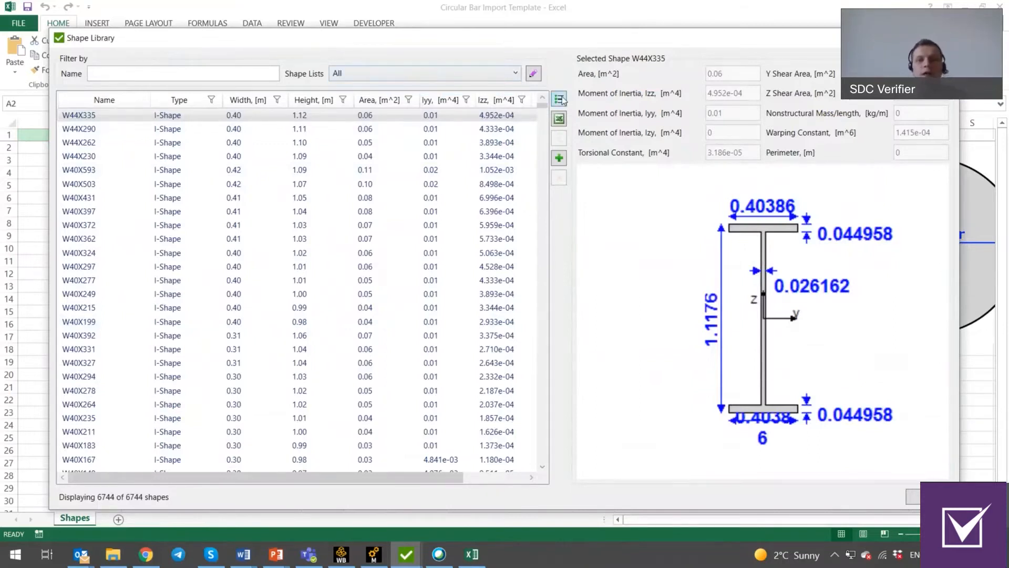
pyautogui.click(538, 71)
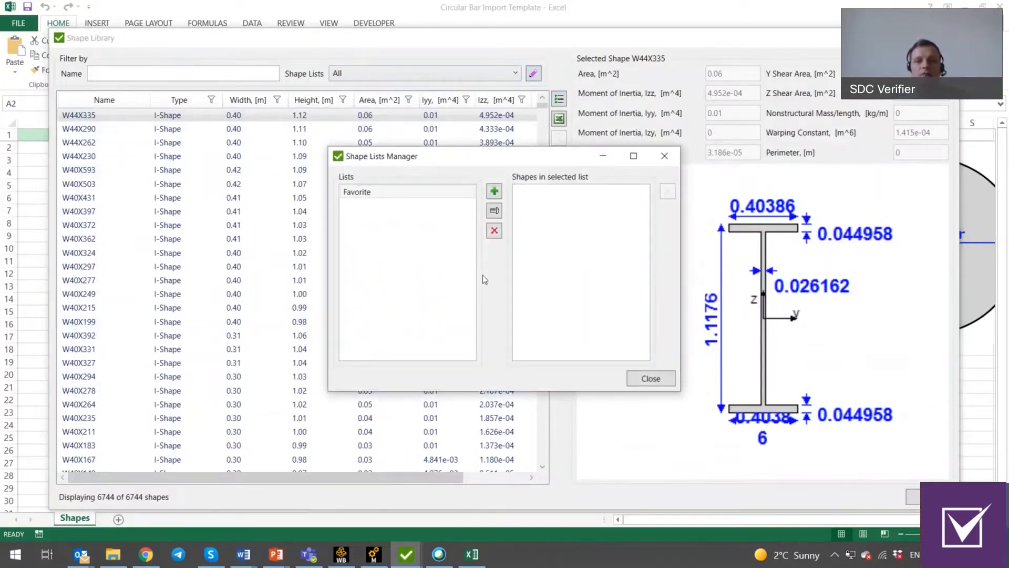
pyautogui.click(671, 160)
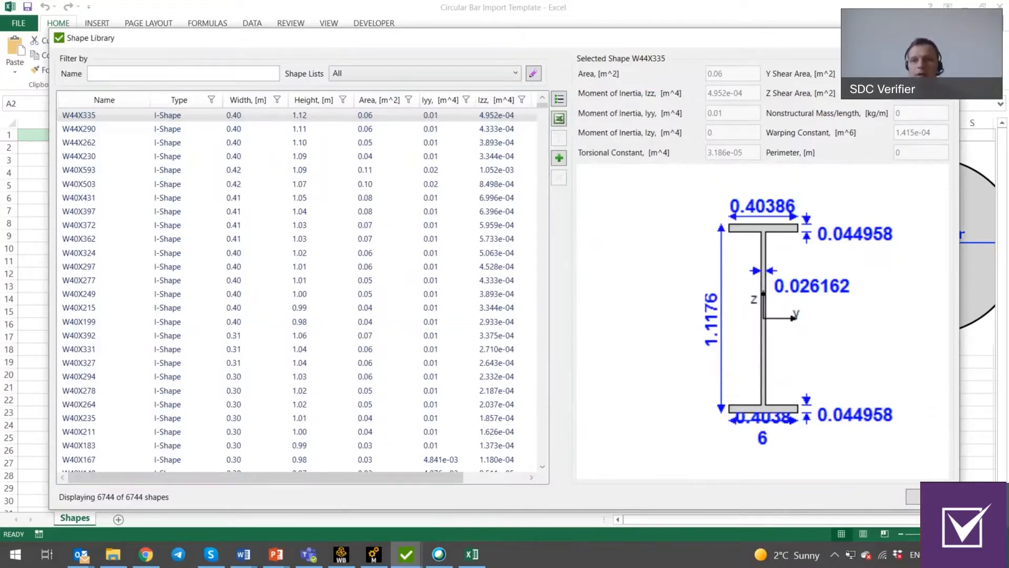
pyautogui.click(947, 38)
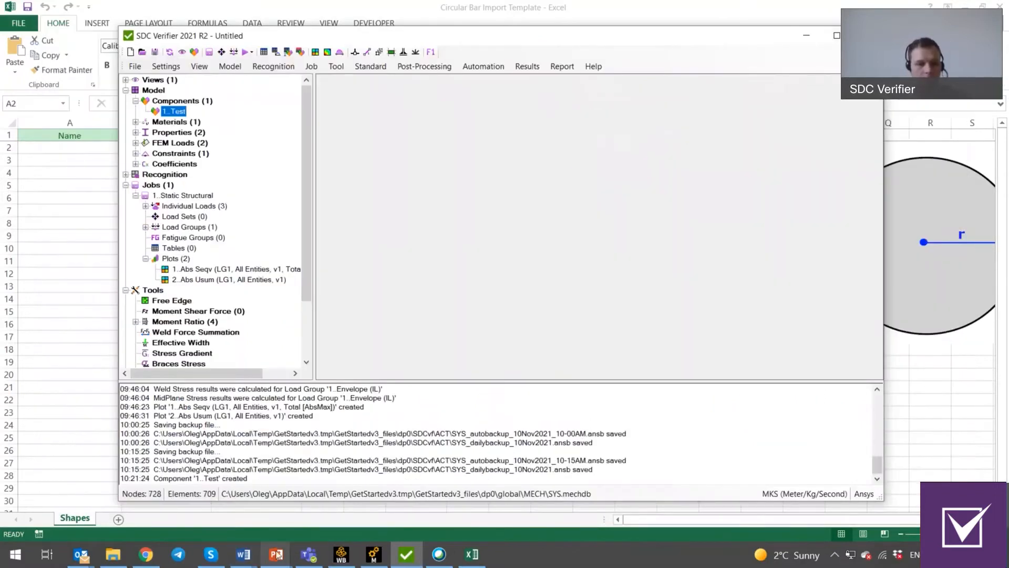
# - Switch to the running PowerPoint slide show and advance to the New Warnings slide
pyautogui.click(275, 554)
pyautogui.click(156, 503)
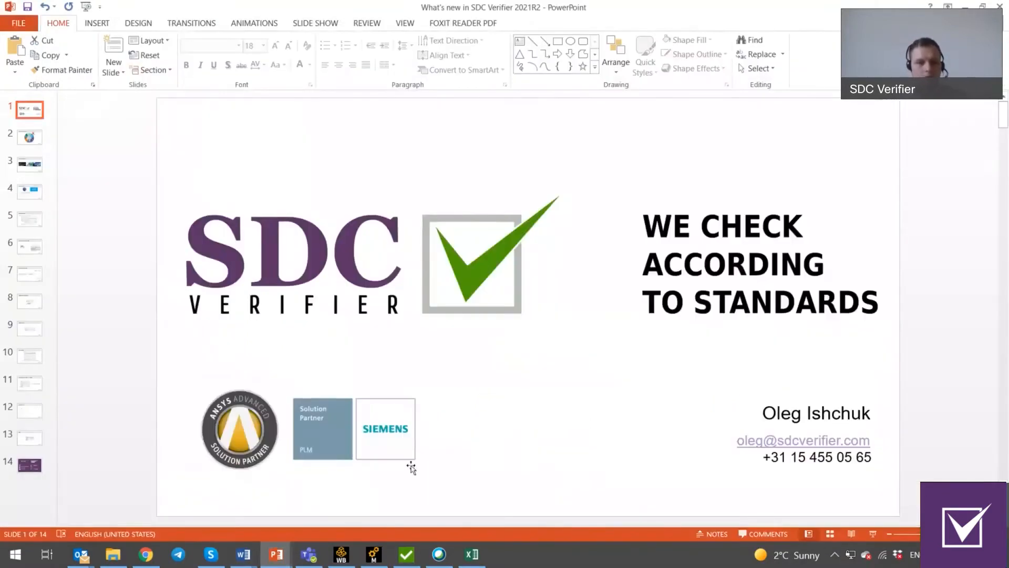
pyautogui.click(287, 556)
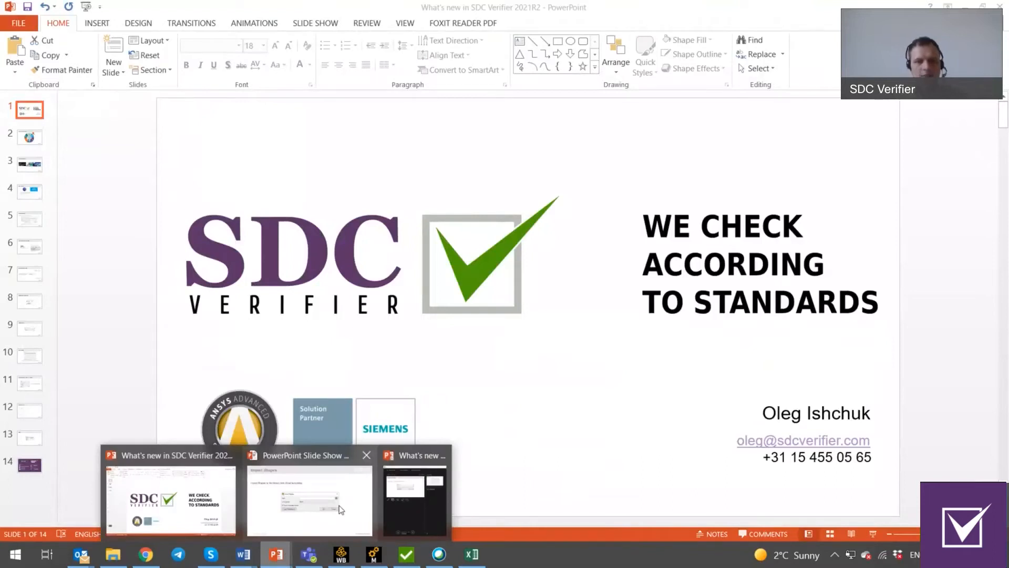
pyautogui.click(310, 499)
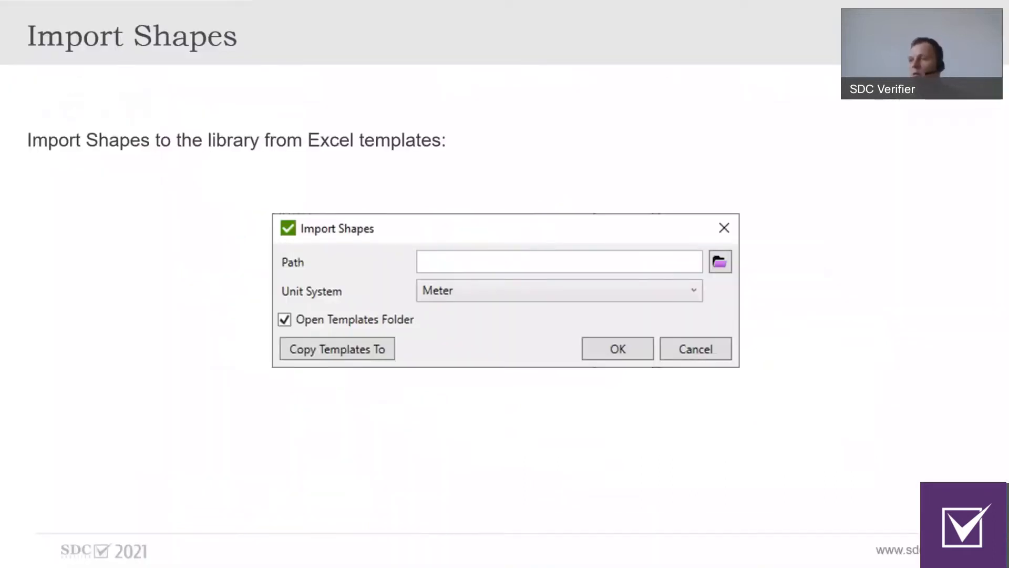
pyautogui.press('Right')
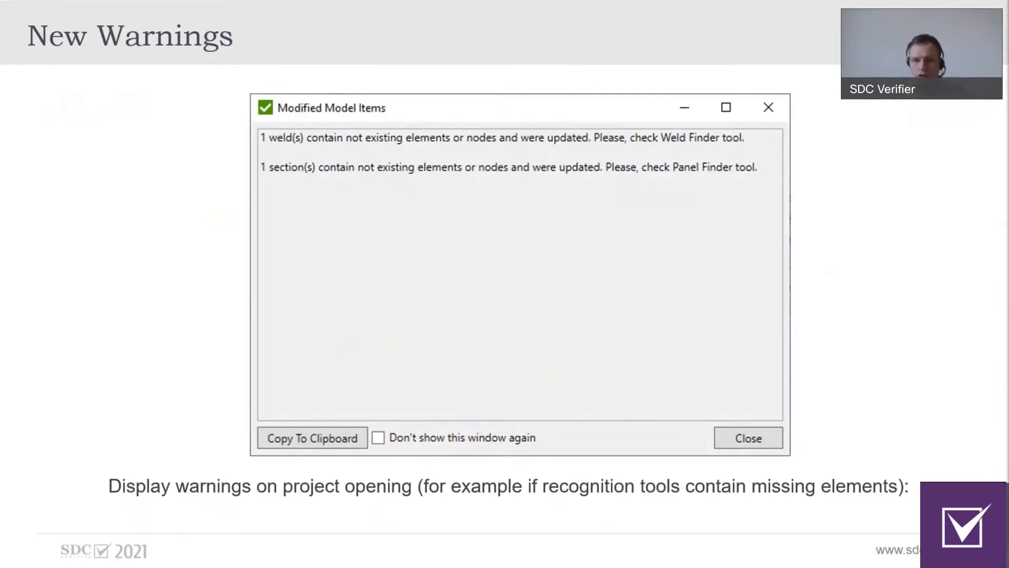
# - Switch to SDC Verifier and review the earlier messages in the output log
pyautogui.hotkey('alt', 'Tab')
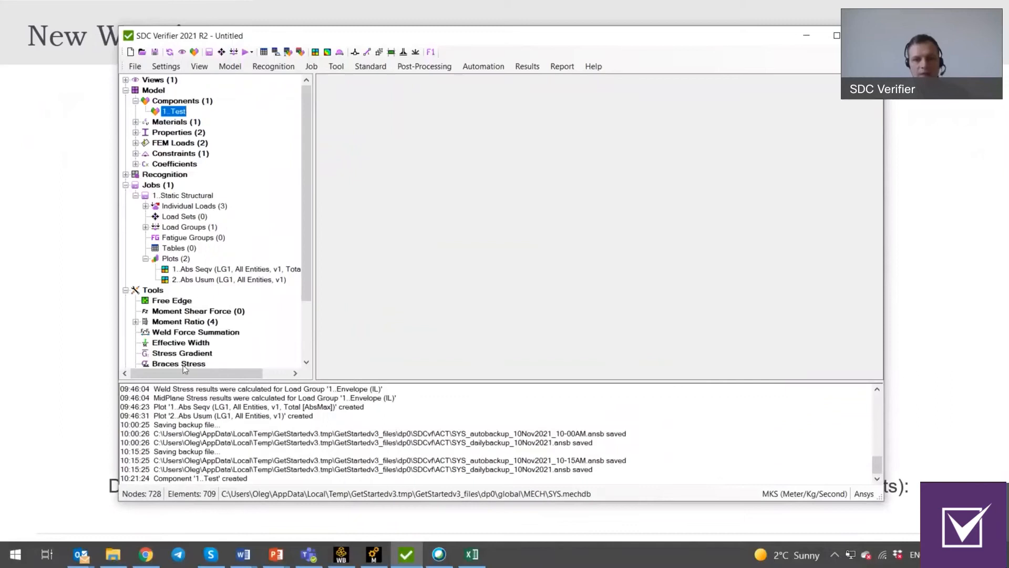
pyautogui.scroll(1, 368, 417)
pyautogui.scroll(10, 368, 418)
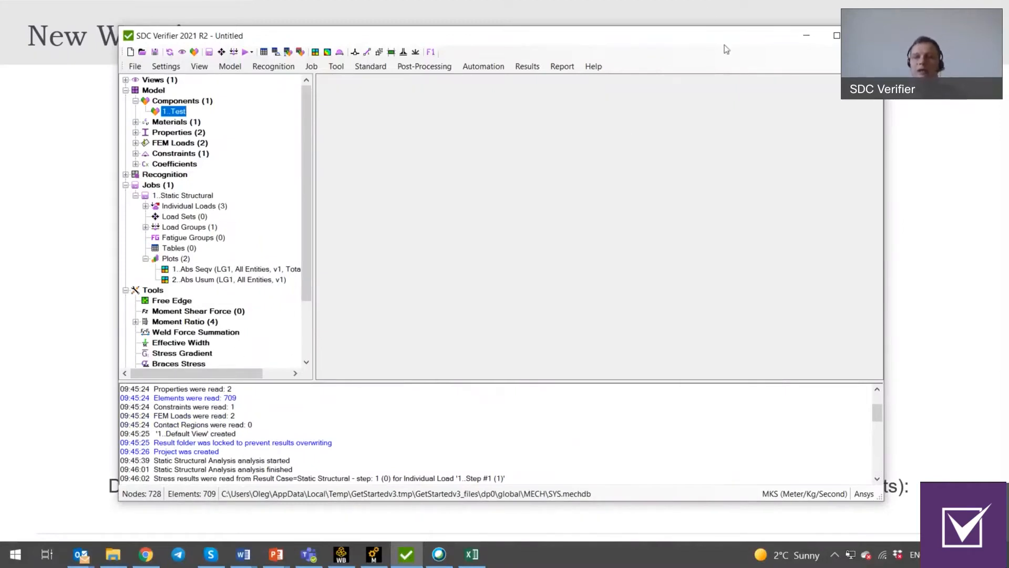
# - Return to the PowerPoint slide show and advance to the Project Statistics & Folder with a model slide
pyautogui.click(806, 37)
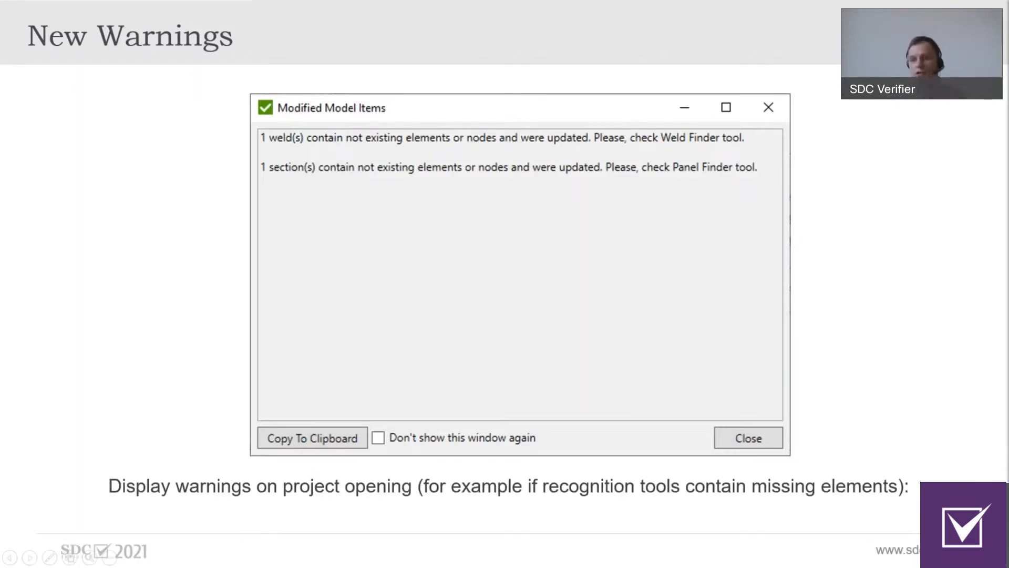
pyautogui.press('Right')
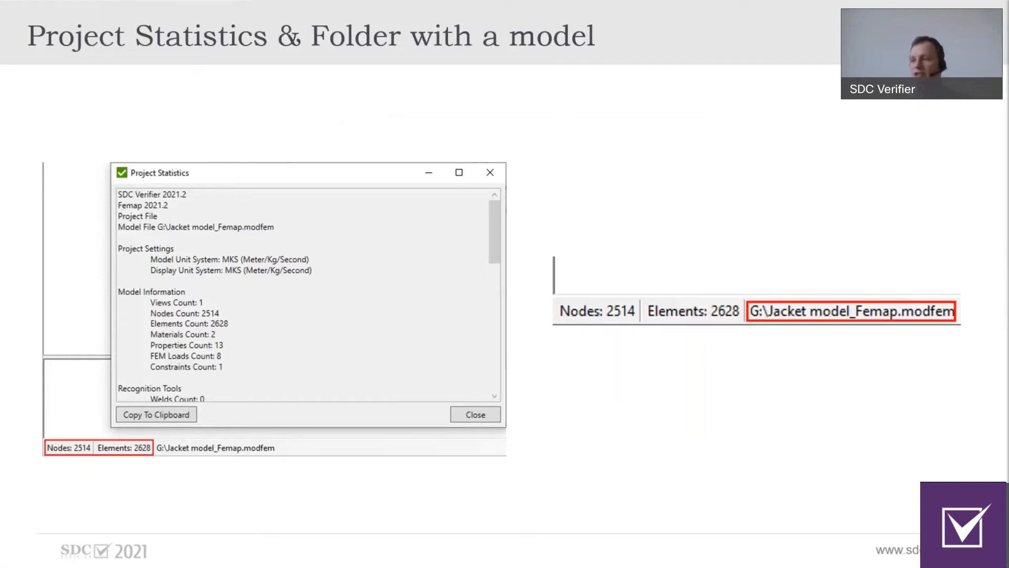
# - Switch to SDC Verifier, open the project statistics, and highlight the SDC Verifier and Ansys version lines
pyautogui.hotkey('alt', 'Tab')
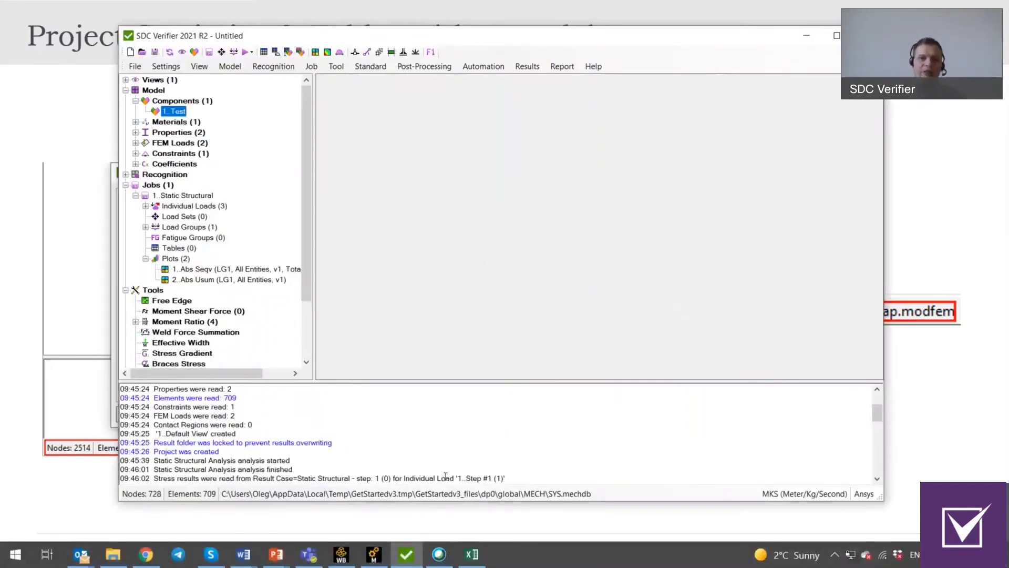
pyautogui.doubleClick(159, 495)
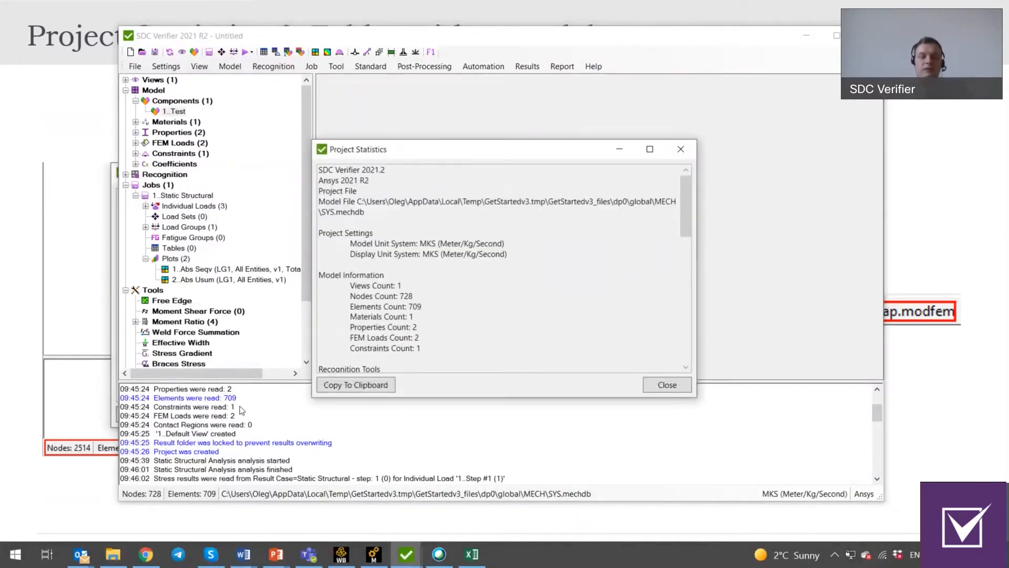
pyautogui.moveTo(322, 169); pyautogui.dragTo(428, 174)
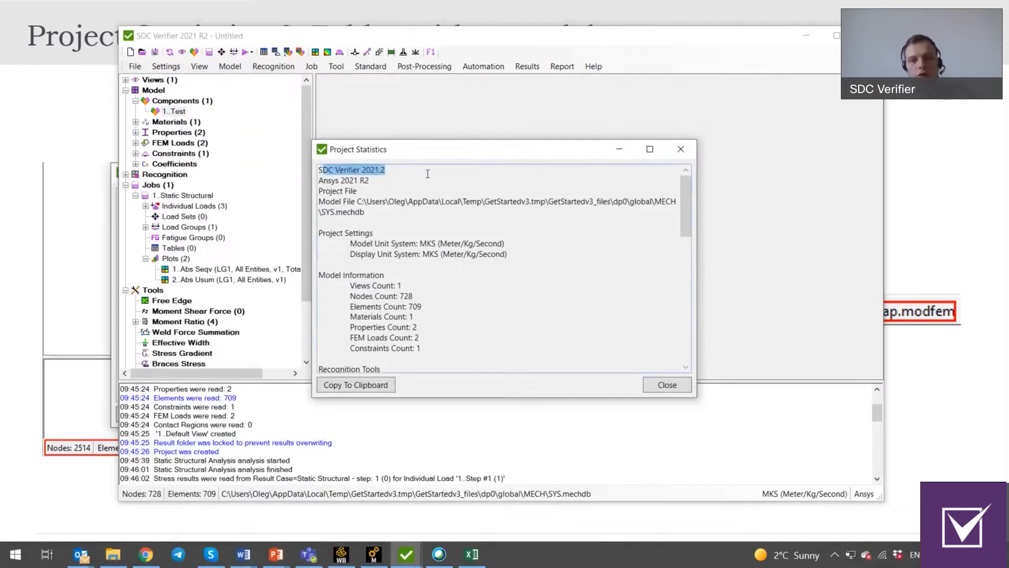
pyautogui.click(320, 180)
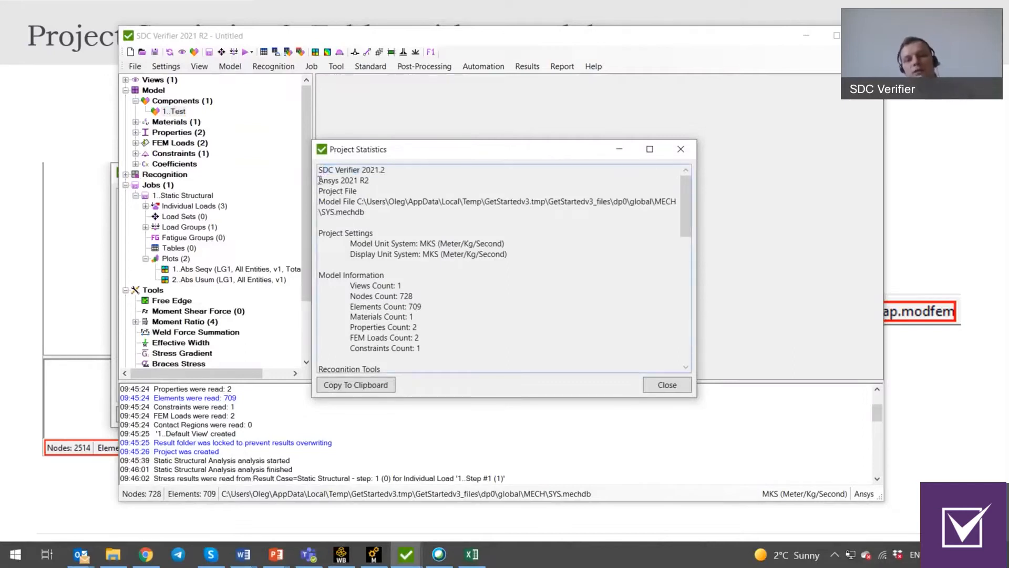
pyautogui.moveTo(320, 181); pyautogui.dragTo(408, 181)
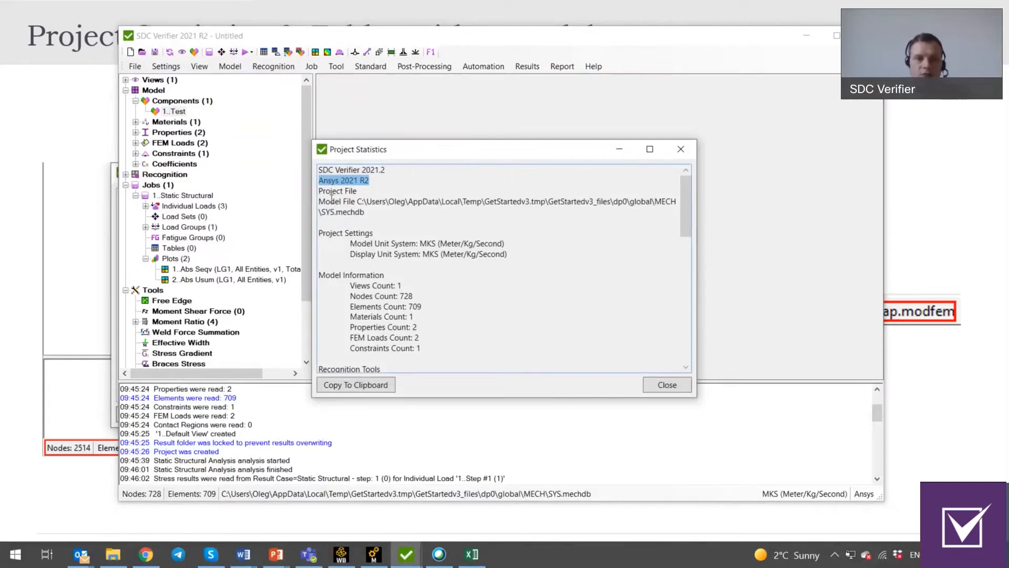
# - Review the project statistics from the model information through the reporting section, and close the window
pyautogui.scroll(-1, 397, 210)
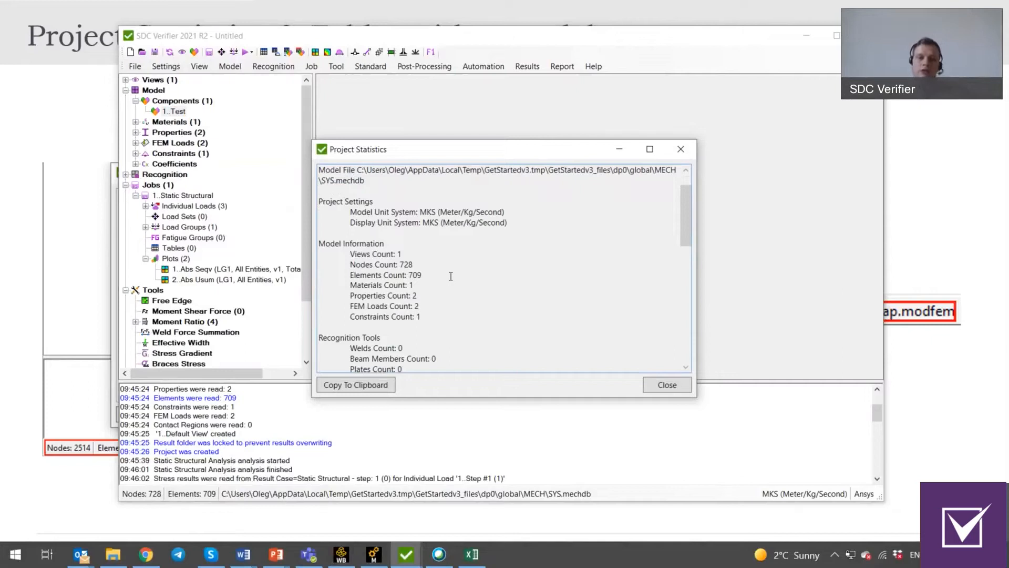
pyautogui.scroll(-2, 473, 267)
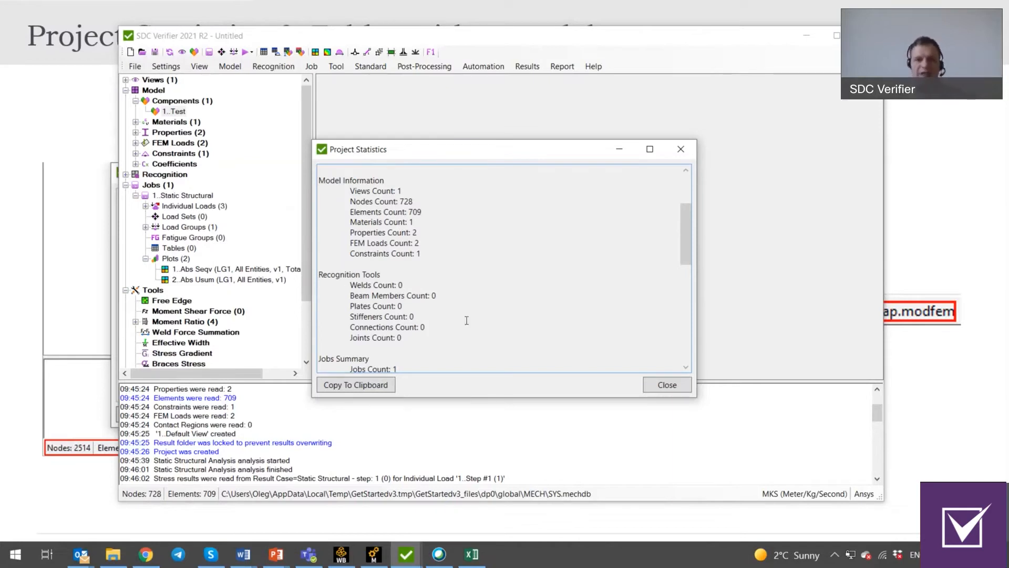
pyautogui.scroll(-1, 476, 297)
pyautogui.scroll(-1, 473, 323)
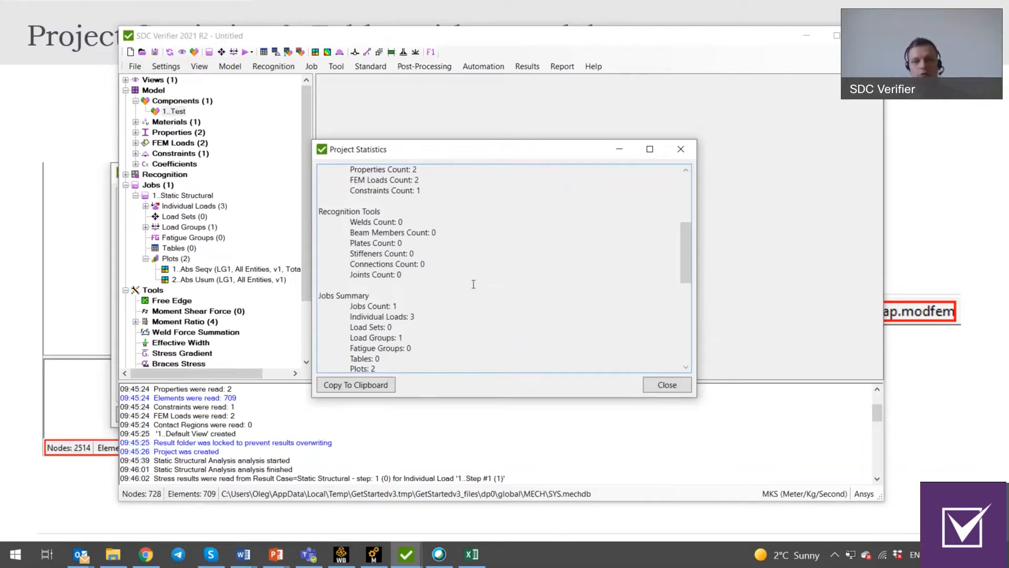
pyautogui.scroll(-2, 474, 283)
pyautogui.scroll(-2, 387, 321)
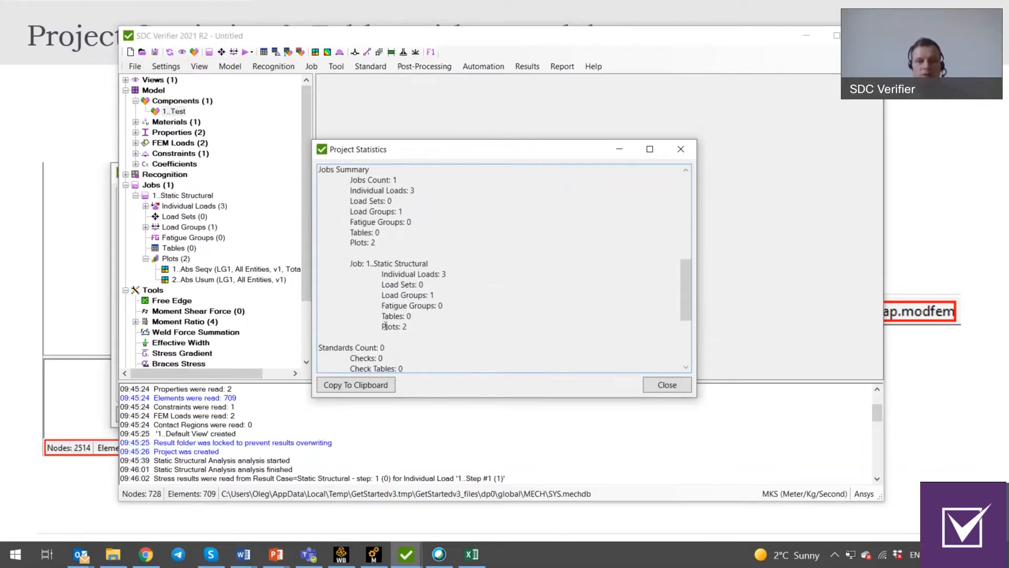
pyautogui.scroll(-1, 601, 289)
pyautogui.scroll(-2, 601, 290)
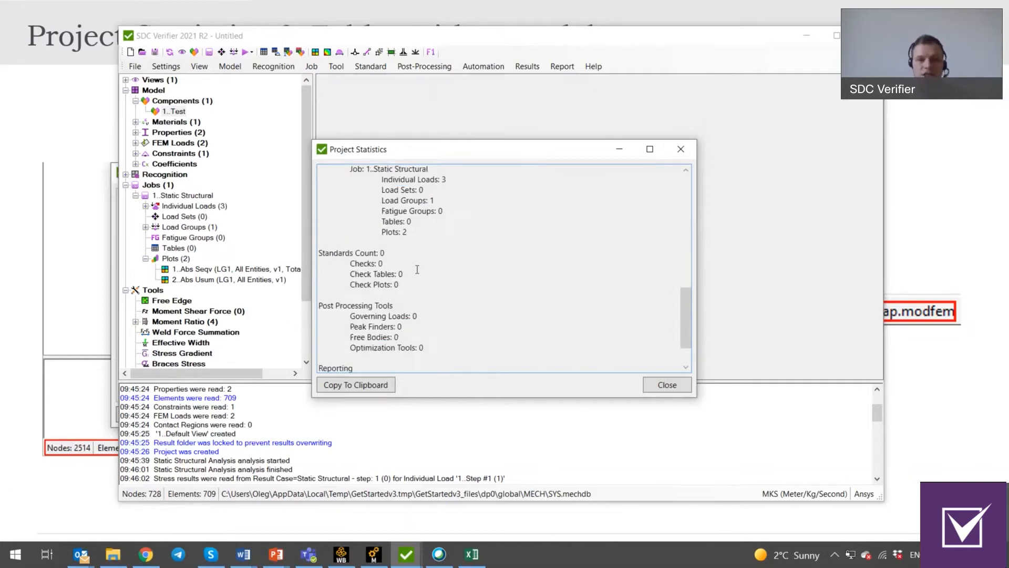
pyautogui.scroll(-2, 412, 287)
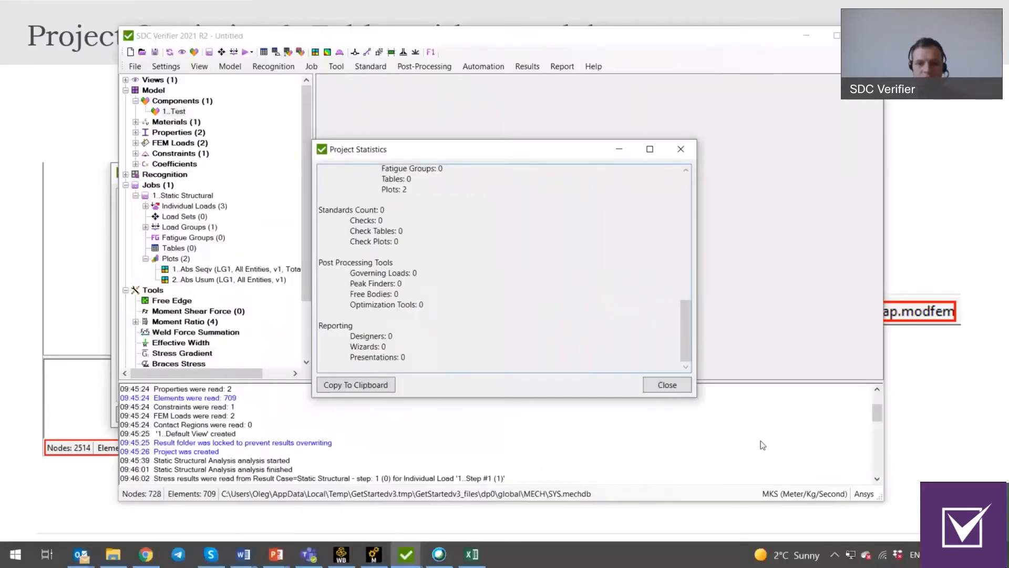
pyautogui.click(662, 387)
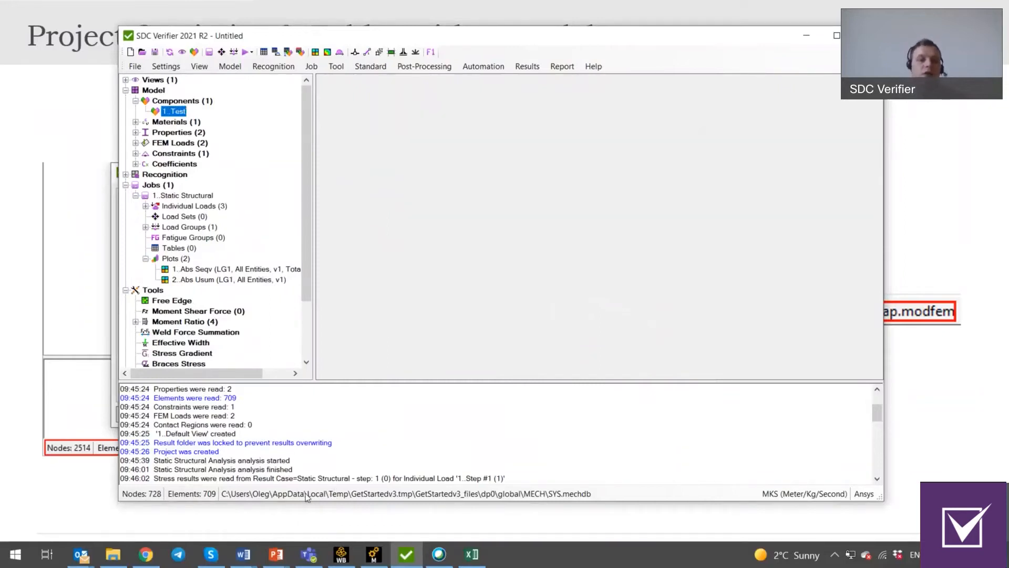
# - Open the folder containing the model file, close it, and return to the PowerPoint slide show
pyautogui.click(265, 495)
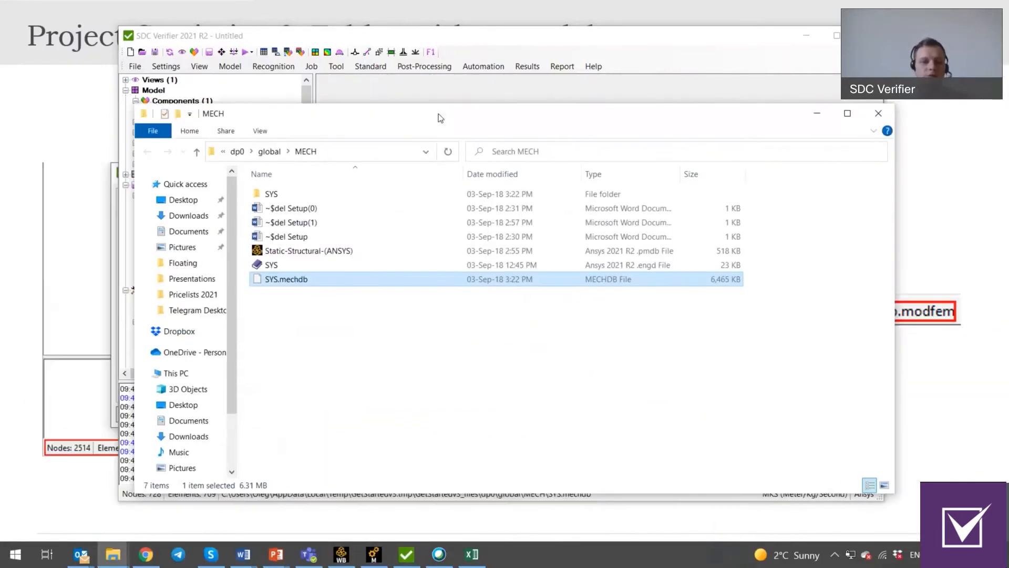
pyautogui.moveTo(441, 118); pyautogui.dragTo(455, 105)
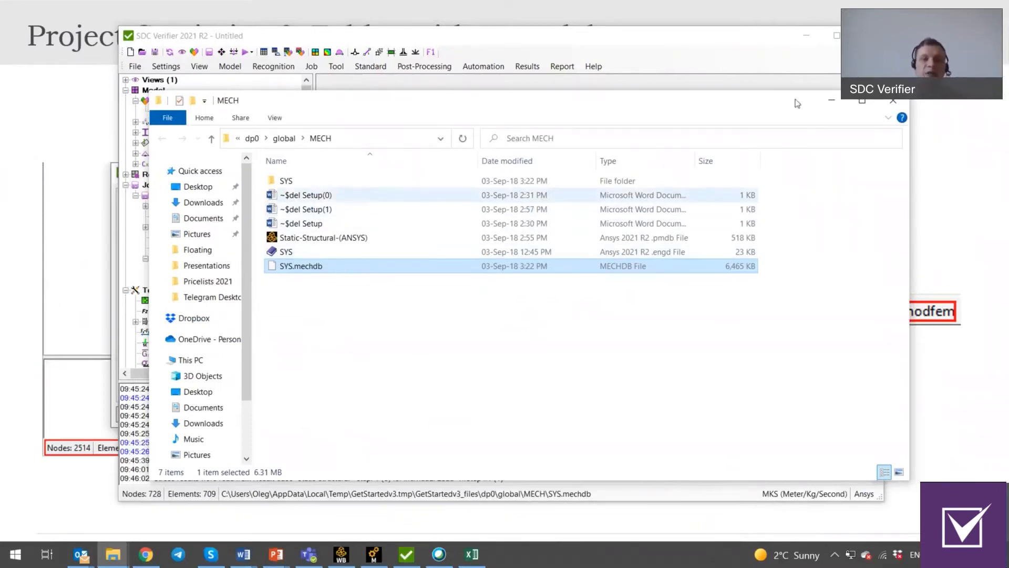
pyautogui.click(899, 105)
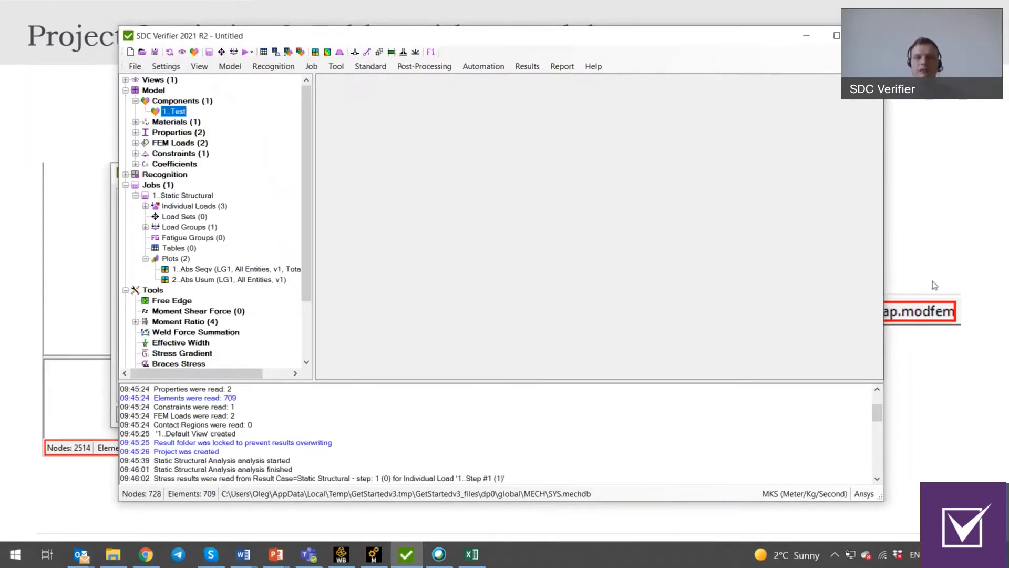
pyautogui.click(804, 38)
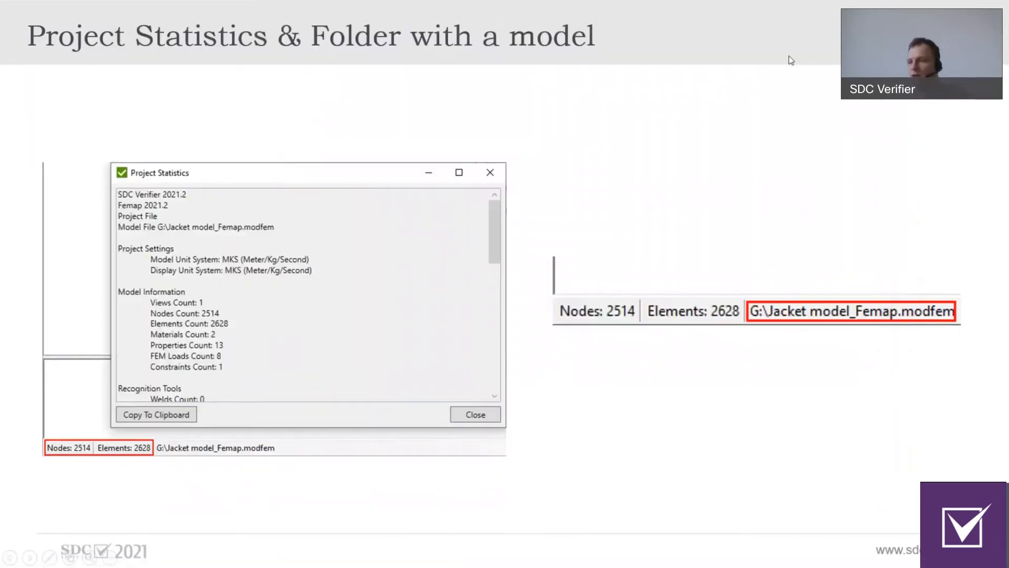
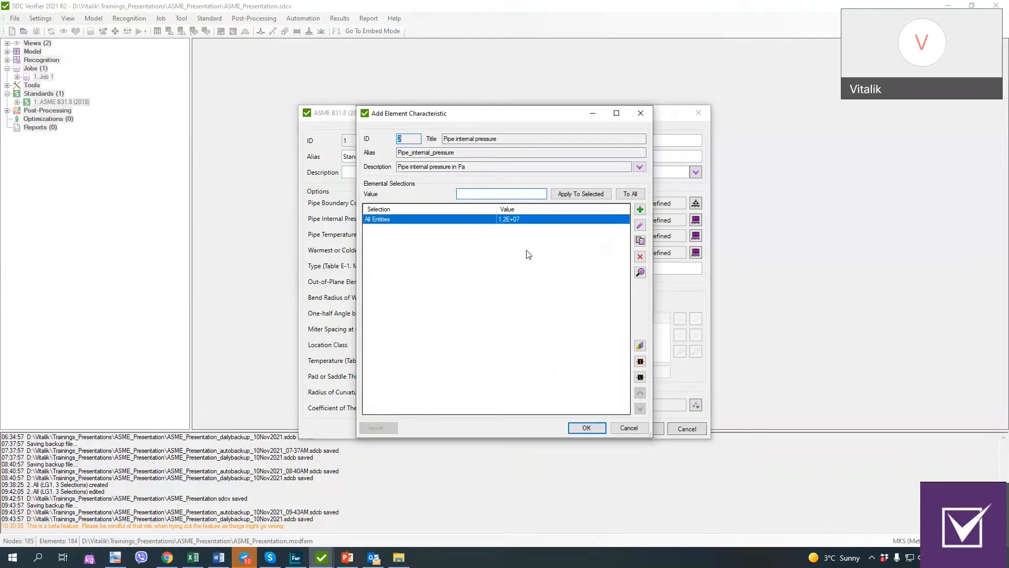
# - View the Pipe Internal Pressure and Pipe Temperature at the Time of Installation characteristics of the ASME B31.8 (2018) standard, accepting both
pyautogui.click(470, 167)
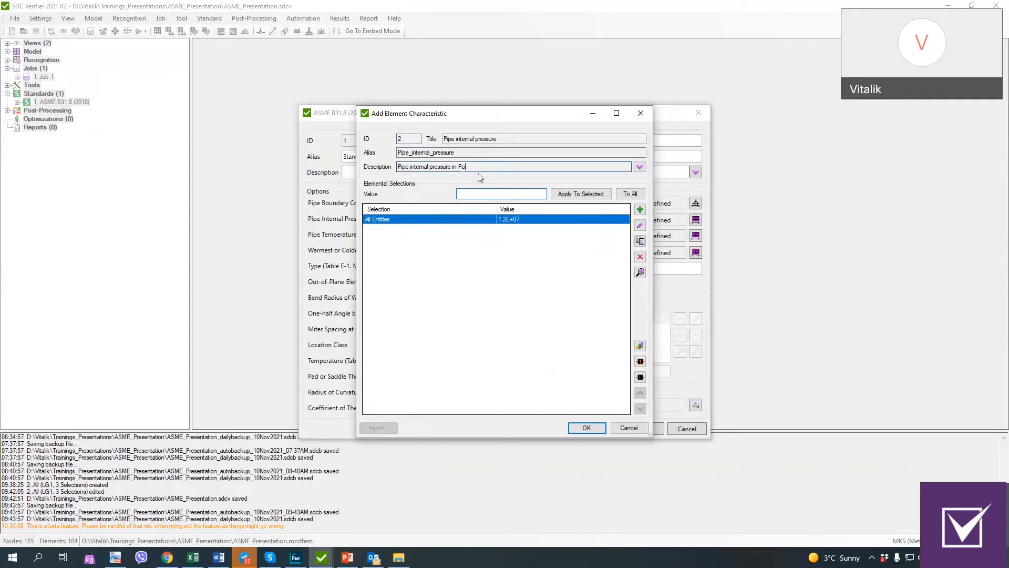
pyautogui.click(587, 428)
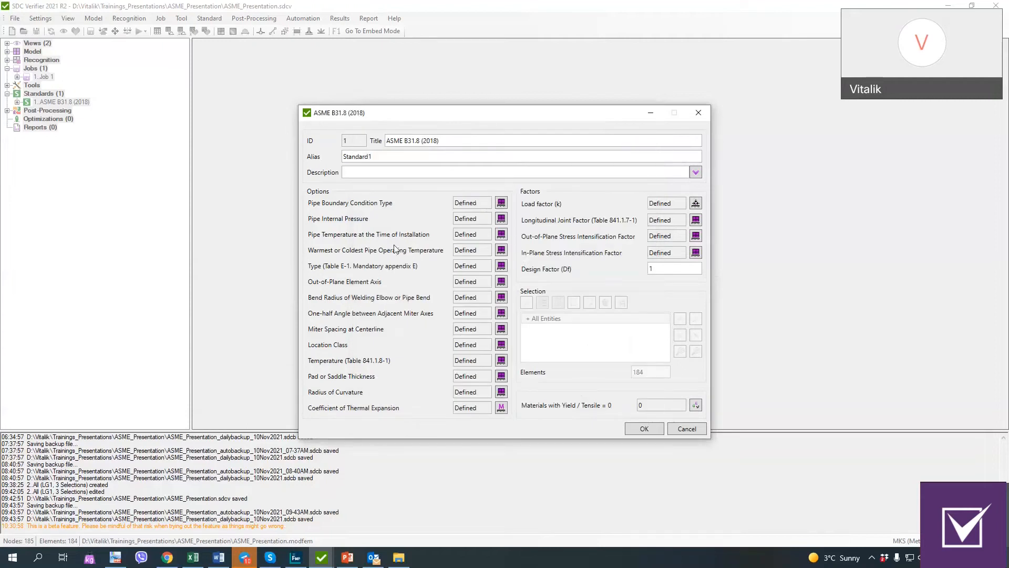
pyautogui.click(501, 234)
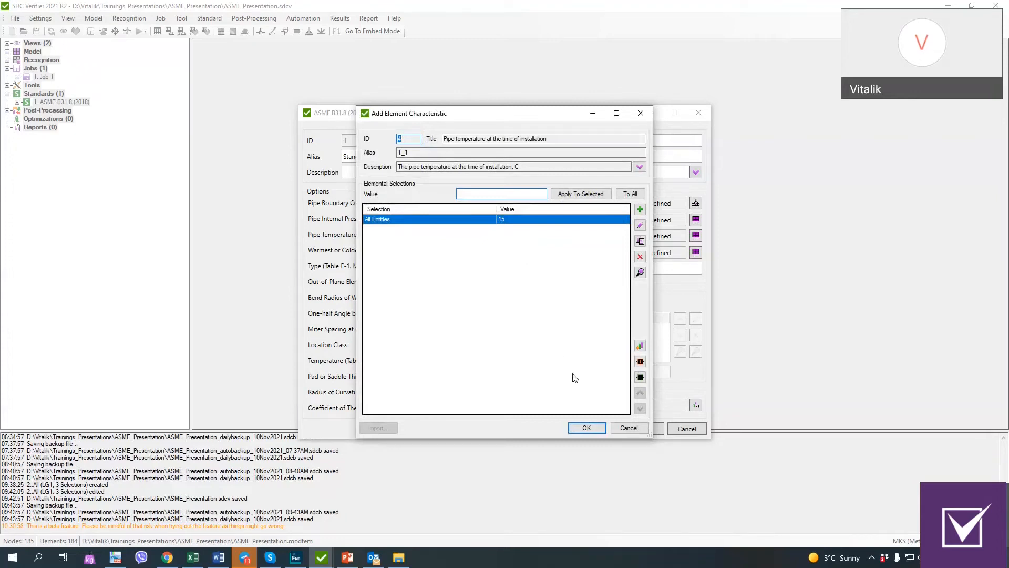
pyautogui.click(586, 428)
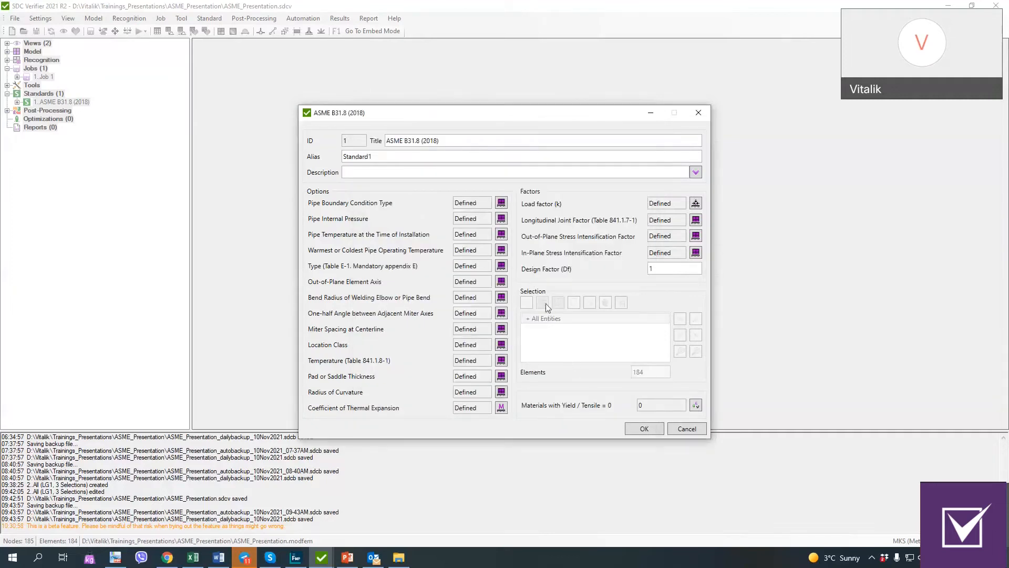
# - View the Design Factor hint and the Warmest or Coldest Pipe Operating Temperature characteristic, and accept the characteristic
pyautogui.moveTo(522, 269)
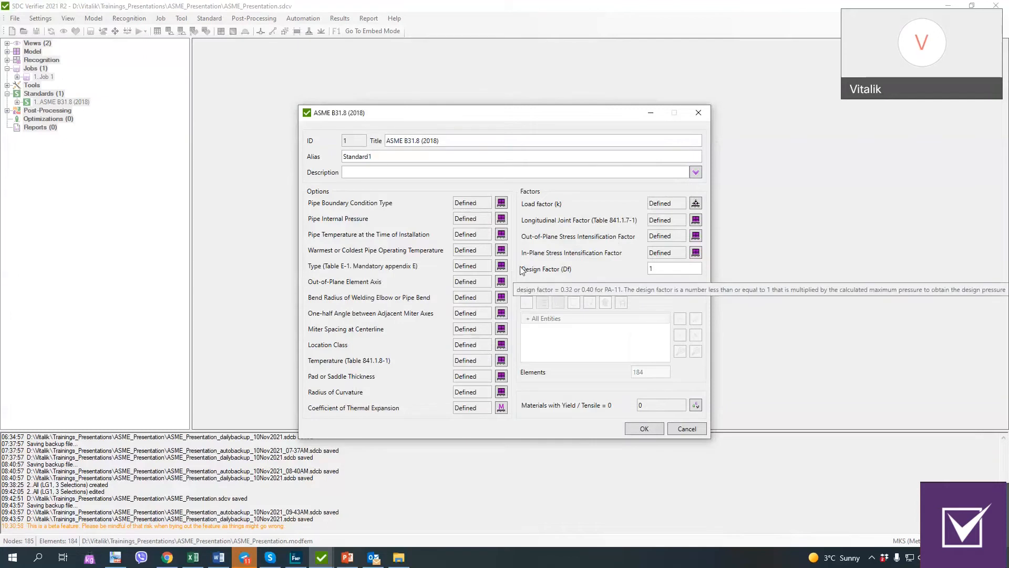
pyautogui.click(503, 251)
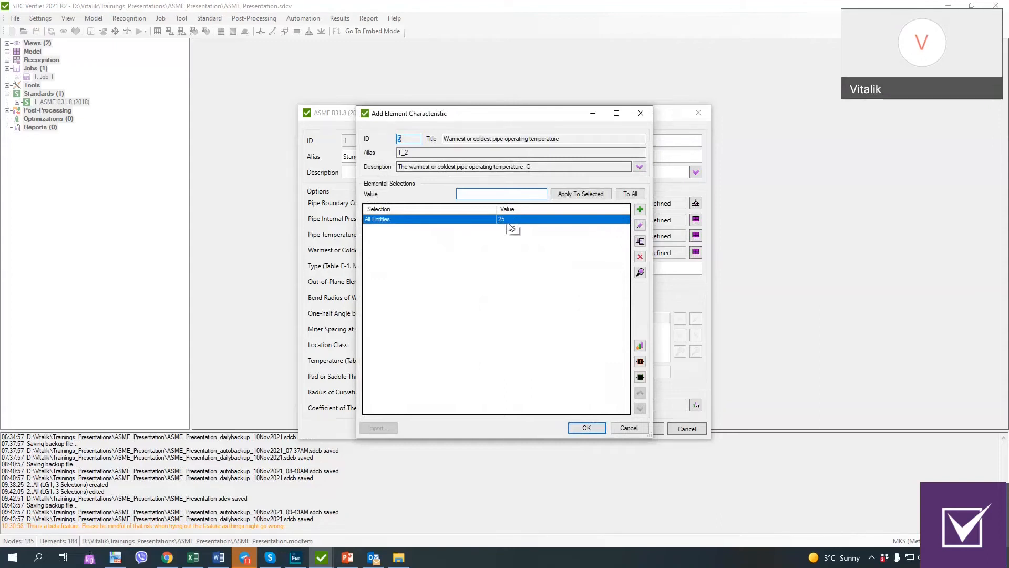
pyautogui.click(596, 429)
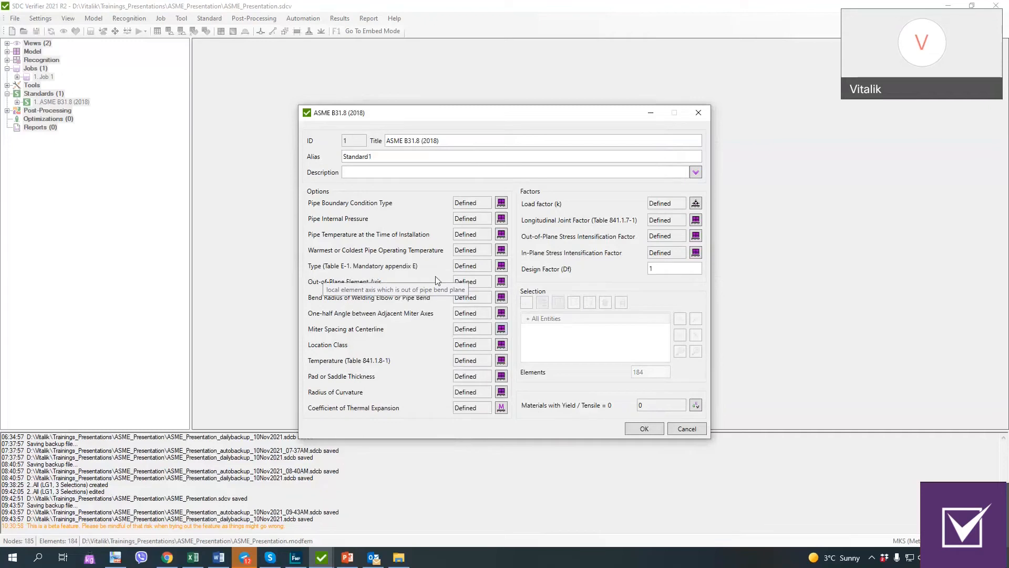
# - Open the Type (Table E-1) characteristic, and switch to the PowerPoint slide with Table E-1
pyautogui.click(501, 266)
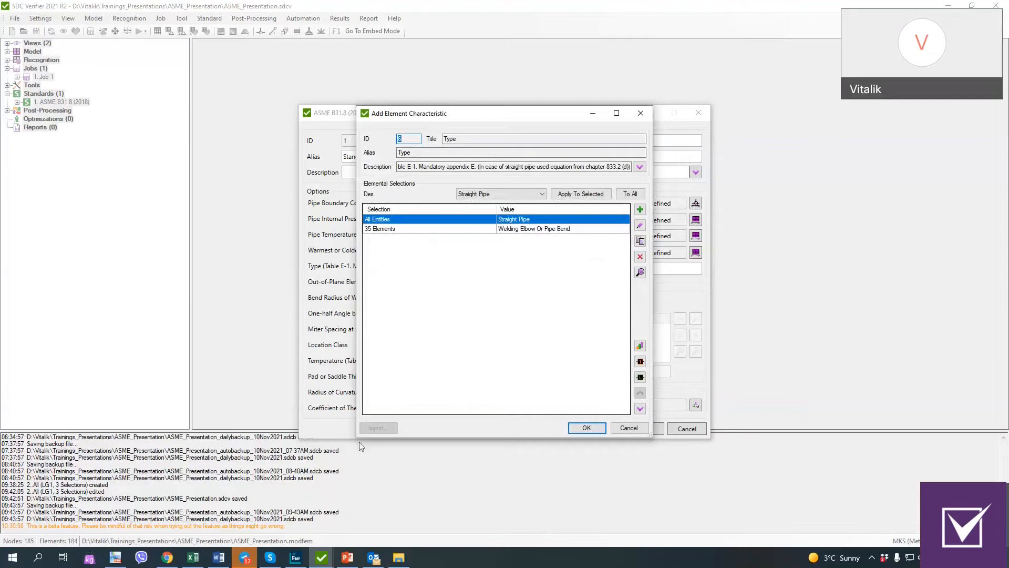
pyautogui.click(353, 558)
pyautogui.scroll(-2, 505, 363)
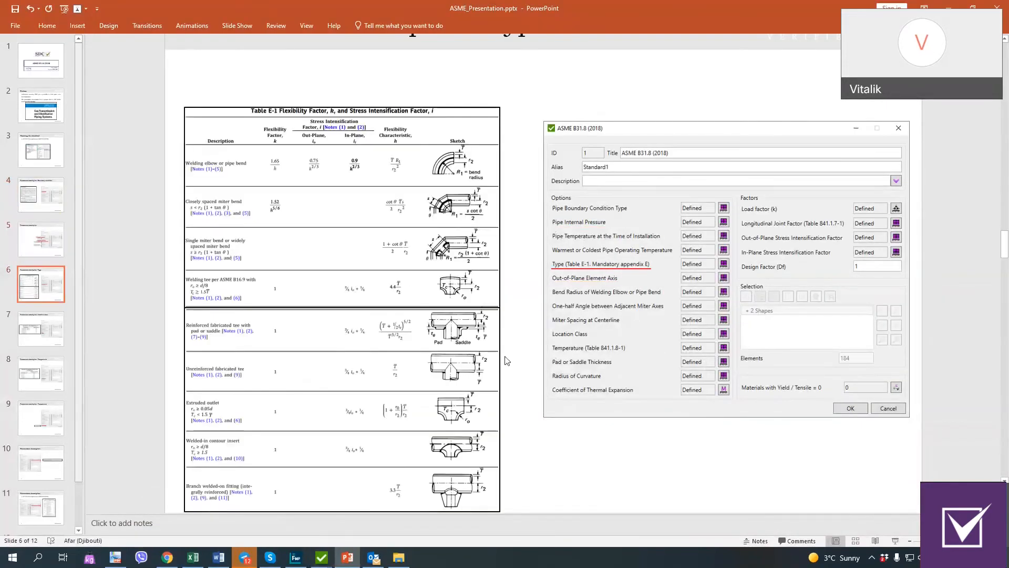
pyautogui.keyDown('ctrl'); pyautogui.scroll(3, 442, 208); pyautogui.keyUp('ctrl')
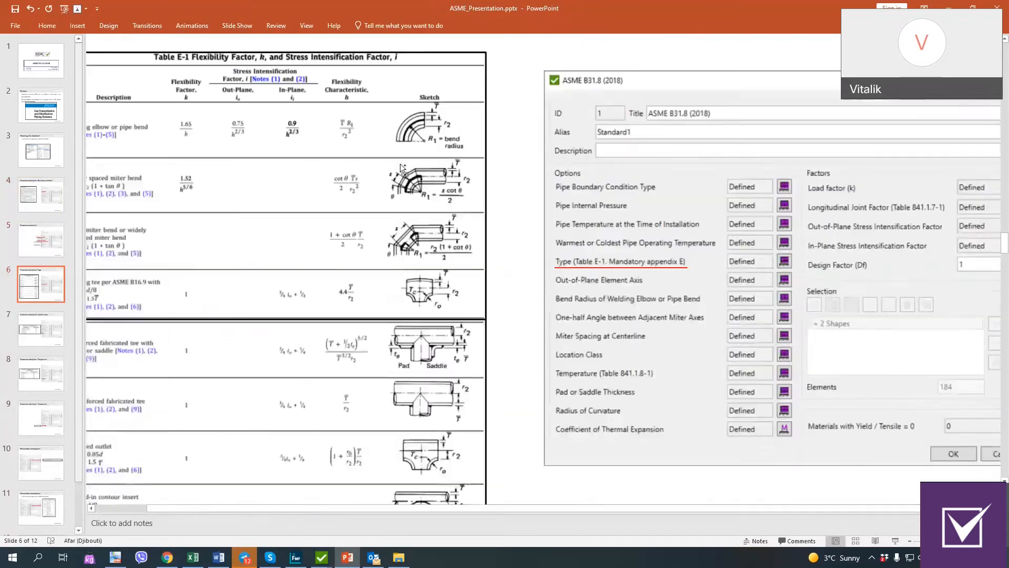
pyautogui.keyDown('ctrl'); pyautogui.scroll(1, 440, 206); pyautogui.keyUp('ctrl')
pyautogui.keyDown('ctrl'); pyautogui.scroll(2, 526, 400); pyautogui.keyUp('ctrl')
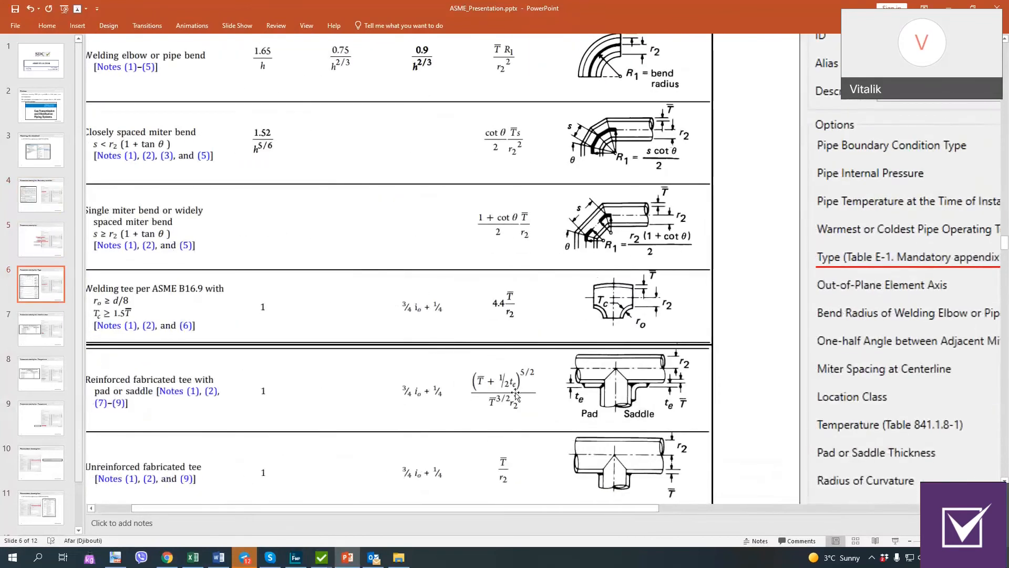
# - Examine the pipe component types and sketches in Table E-1, from welding elbow to branch welded-on fitting
pyautogui.scroll(1, 525, 400)
pyautogui.moveTo(626, 509); pyautogui.dragTo(573, 487)
pyautogui.scroll(1, 631, 398)
pyautogui.scroll(1, 631, 398)
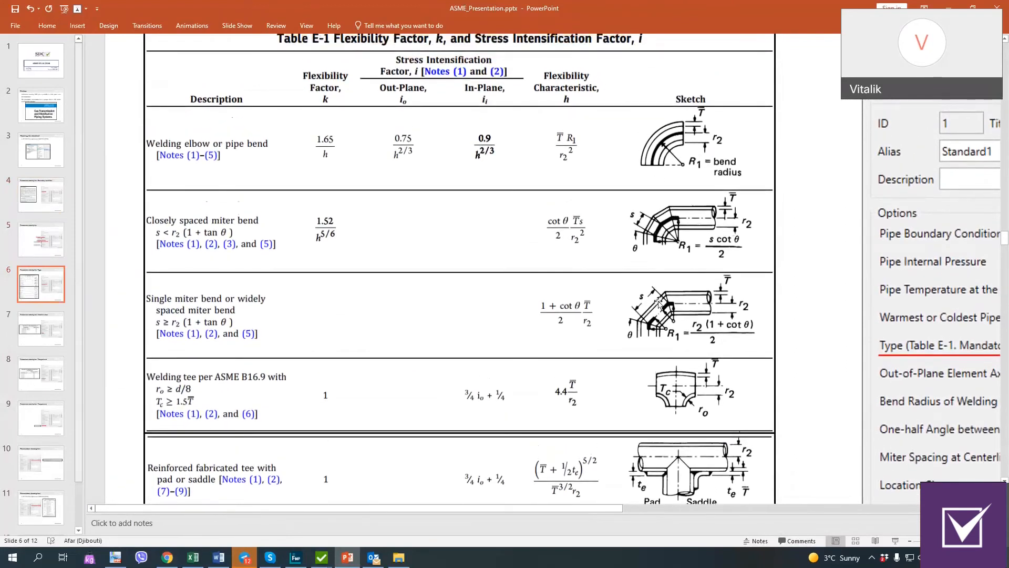
pyautogui.scroll(-5, 653, 319)
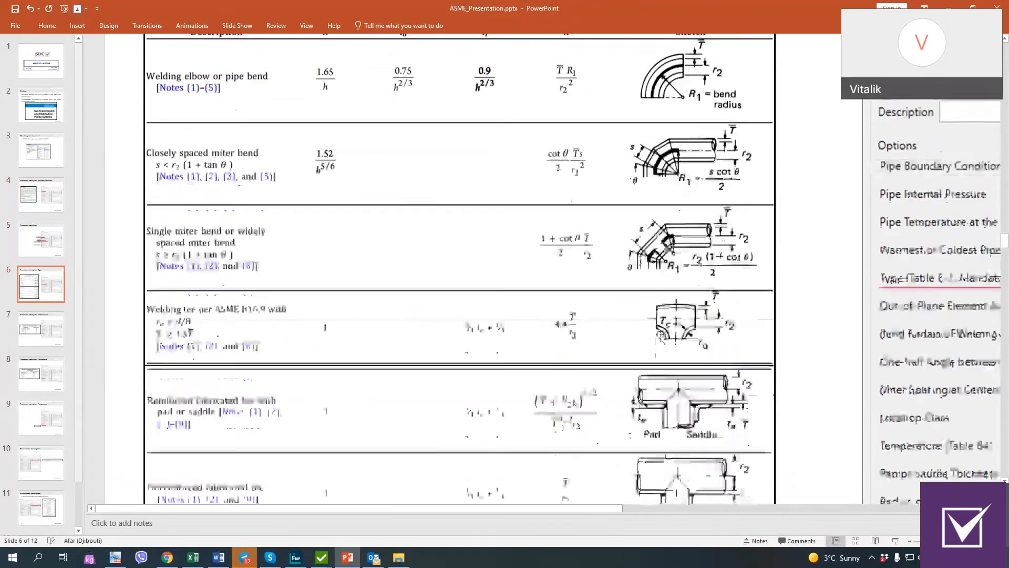
pyautogui.scroll(-9, 656, 336)
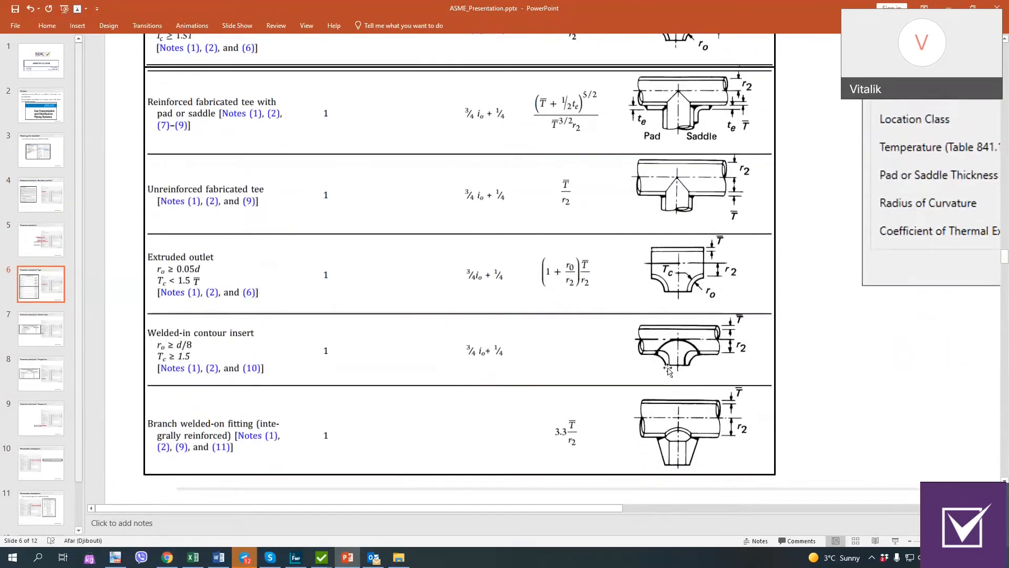
pyautogui.scroll(1, 662, 364)
pyautogui.scroll(11, 662, 363)
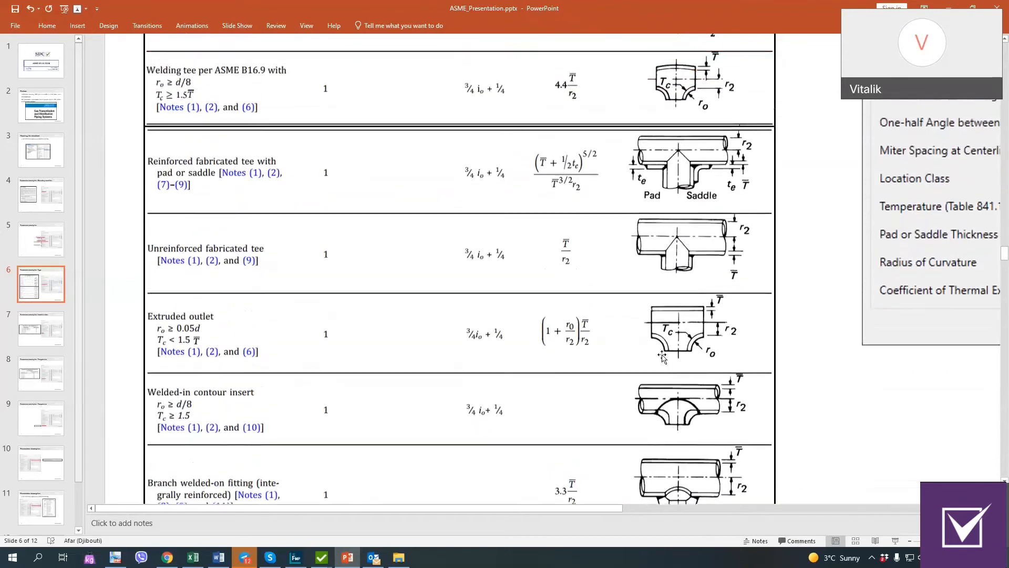
pyautogui.scroll(3, 660, 353)
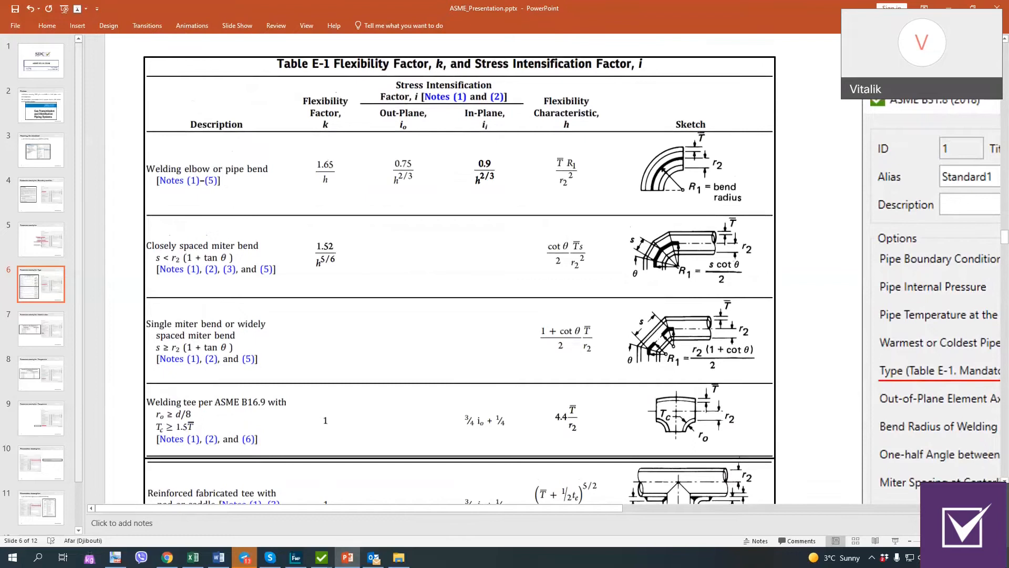
# - Switch to SDC Verifier and review the pipe types available for the Type characteristic, keeping Straight Pipe chosen
pyautogui.click(950, 7)
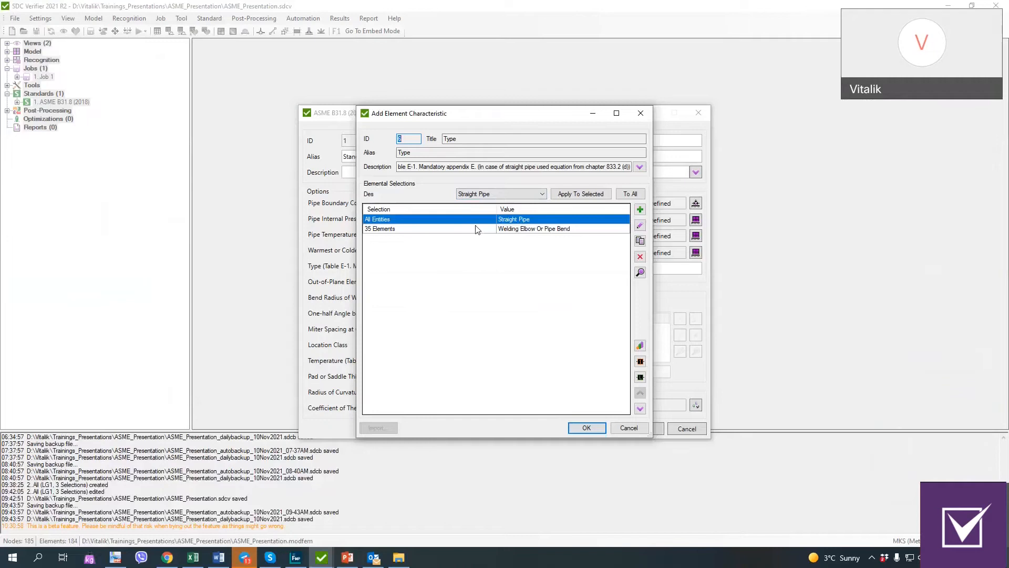
pyautogui.click(513, 195)
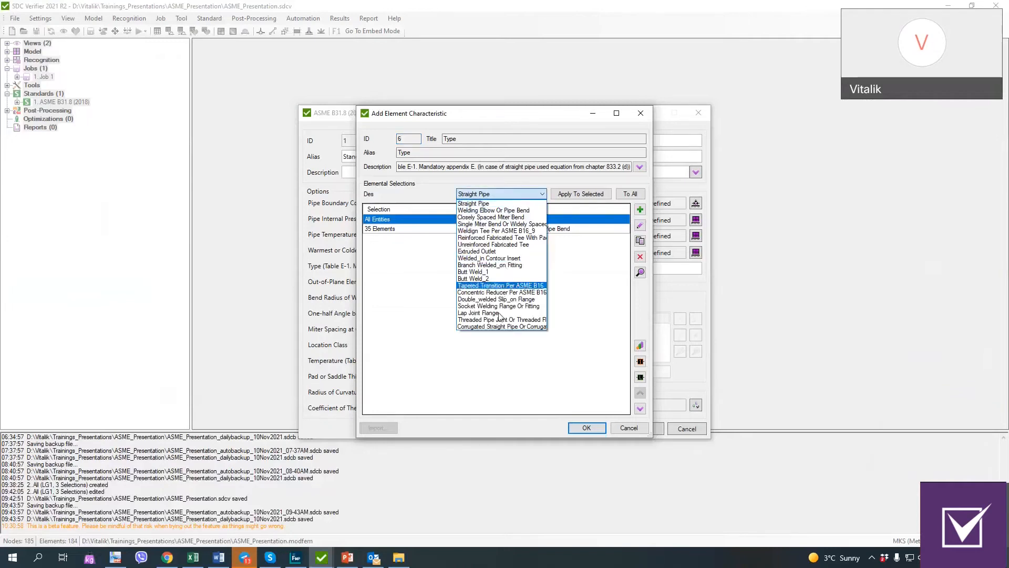
pyautogui.click(524, 198)
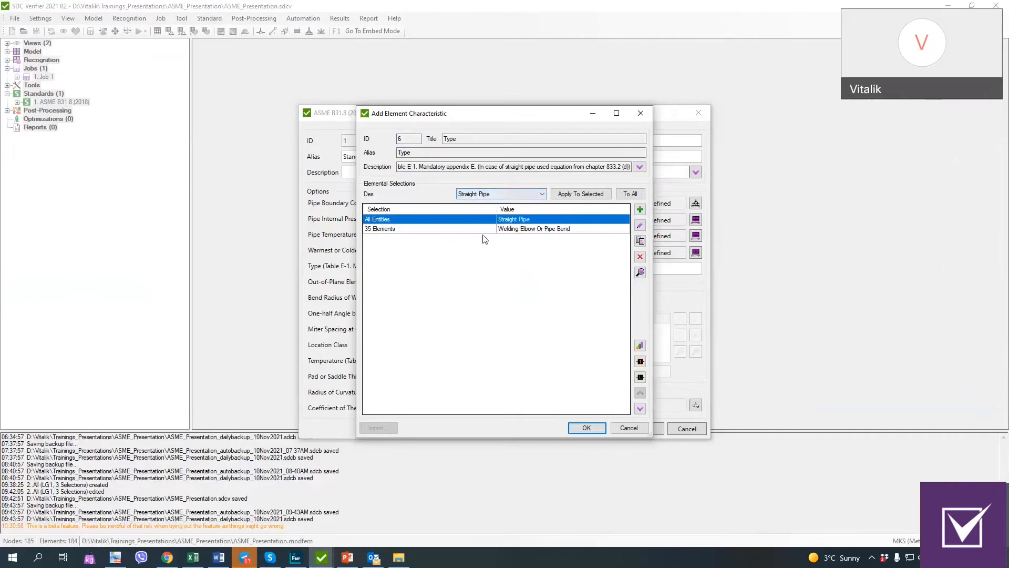
# - Plot the Type characteristic on the pipe model, inspect the straight pipes and elbows, and return to SDC Verifier
pyautogui.click(639, 347)
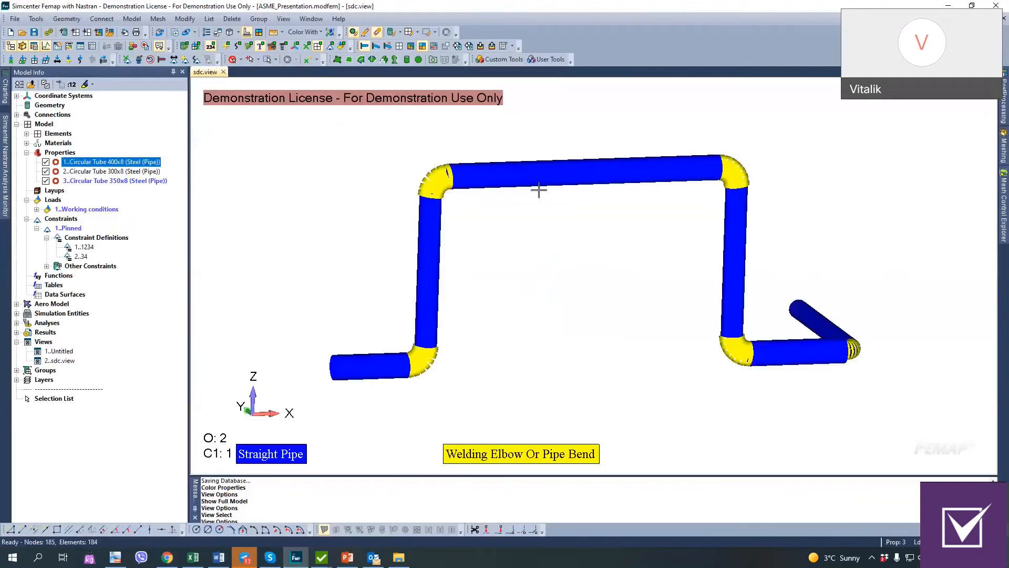
pyautogui.keyDown('ctrl'); pyautogui.moveTo(635, 275); pyautogui.dragTo(649, 276, button='middle'); pyautogui.keyUp('ctrl')
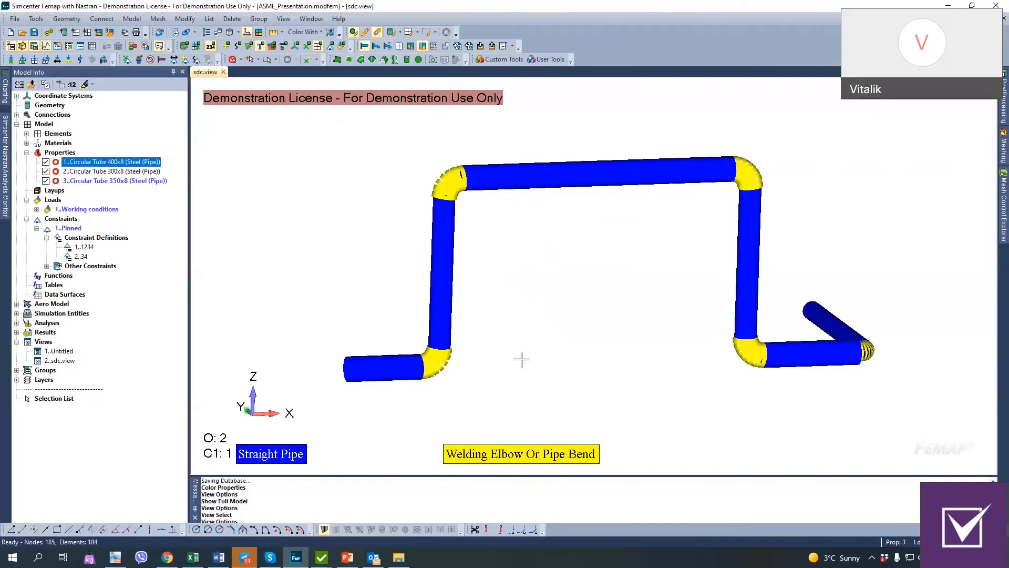
pyautogui.moveTo(557, 331); pyautogui.dragTo(671, 266, button='middle')
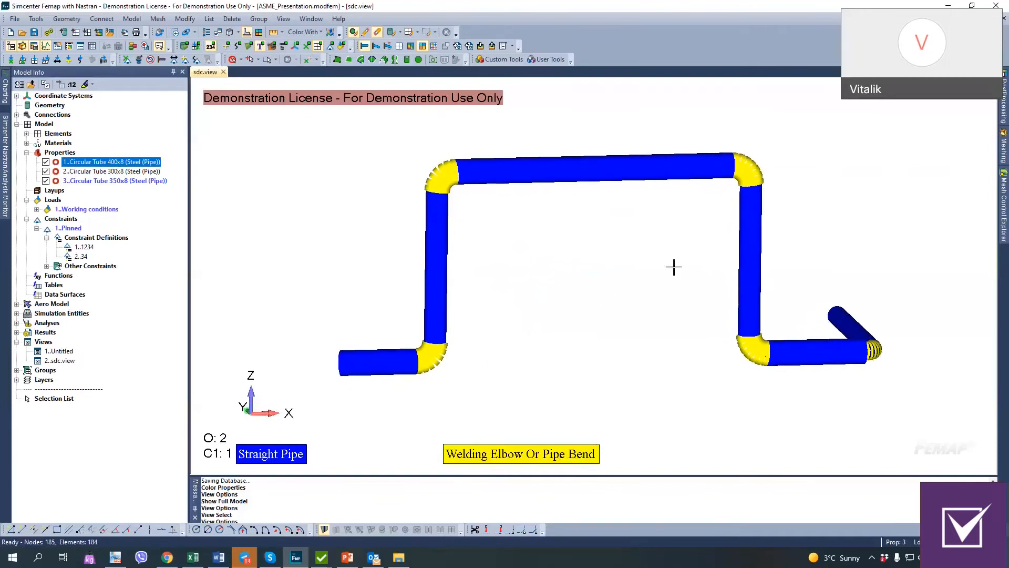
pyautogui.click(949, 6)
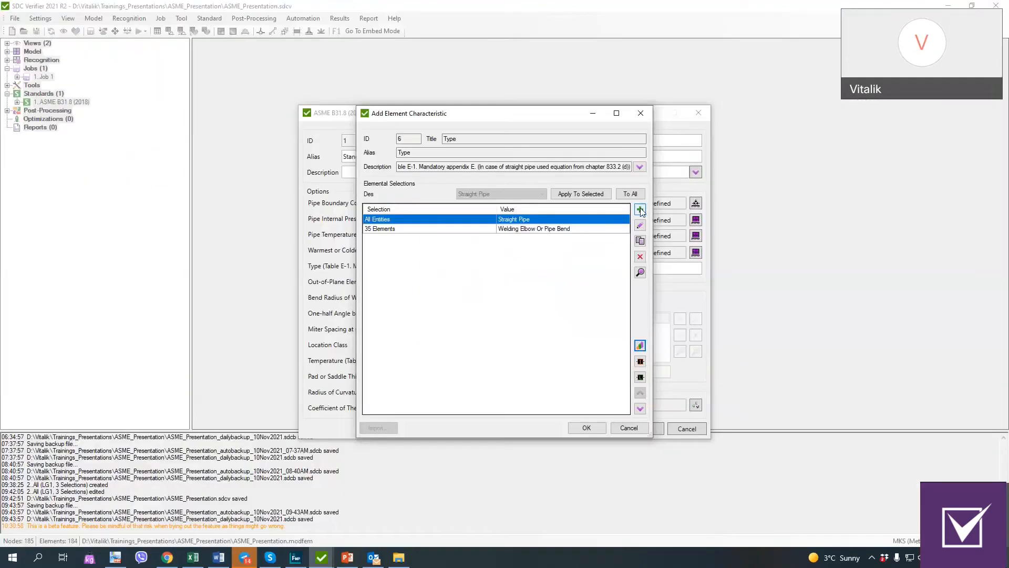
# - Add element 113, beside an upper pipe bend, as a separate selection with type Straight Pipe
pyautogui.click(640, 209)
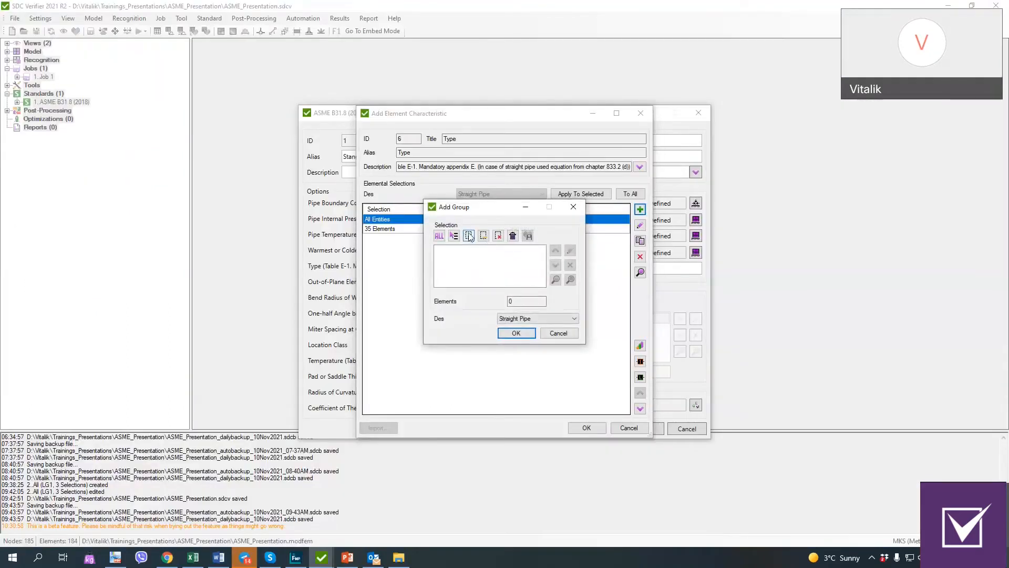
pyautogui.click(468, 236)
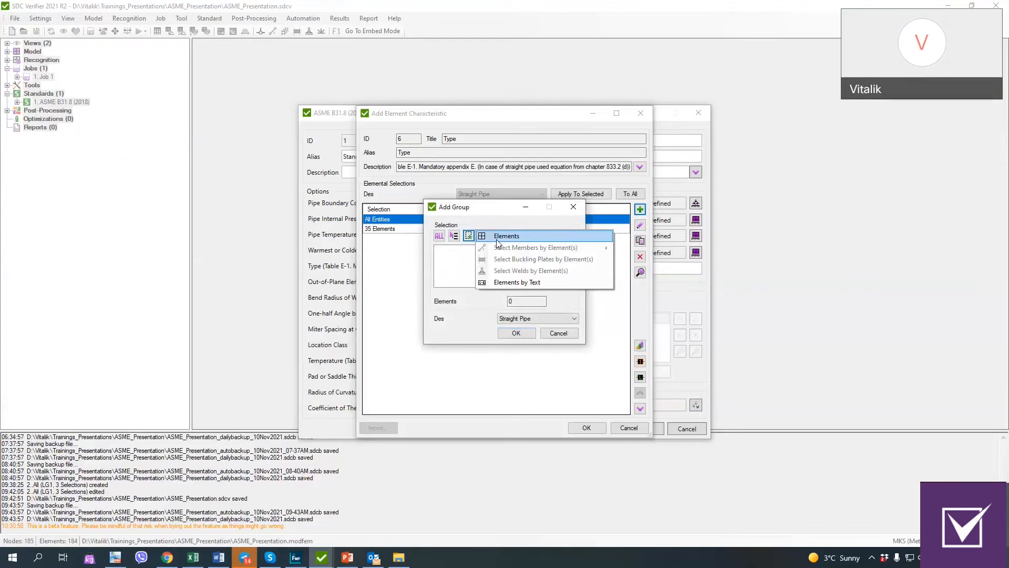
pyautogui.click(497, 241)
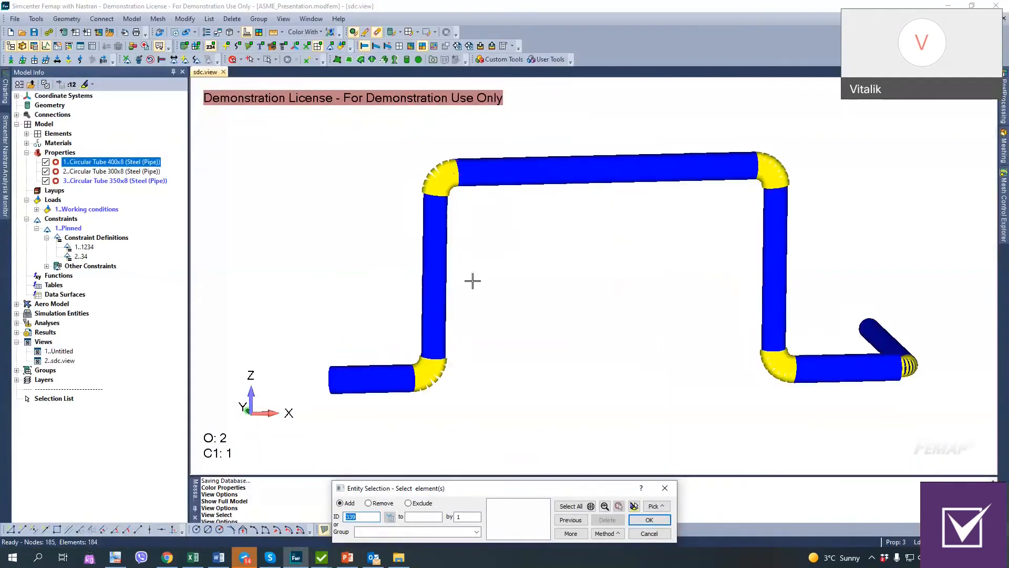
pyautogui.scroll(2, 463, 180)
pyautogui.click(464, 181)
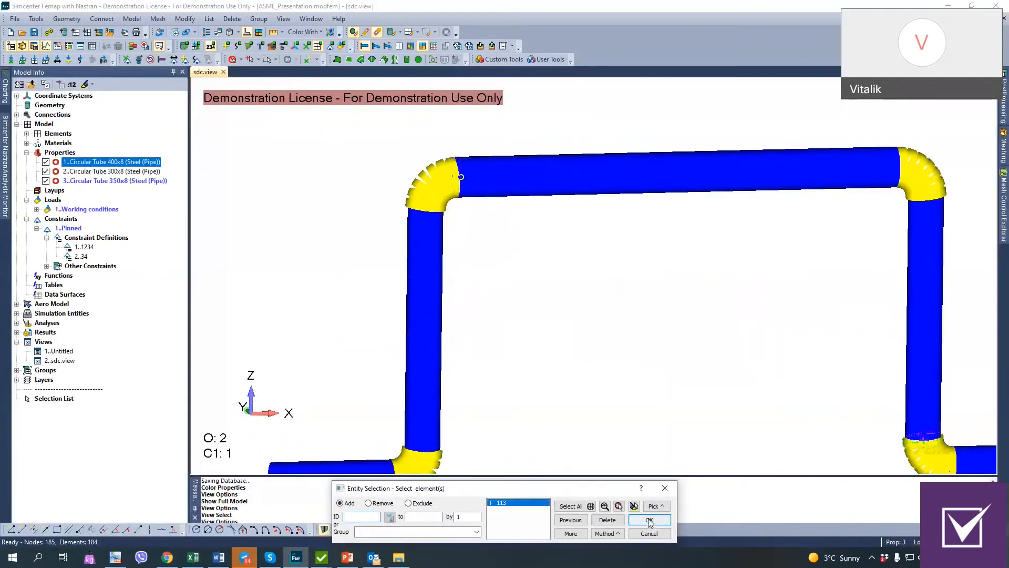
pyautogui.click(650, 520)
pyautogui.click(517, 333)
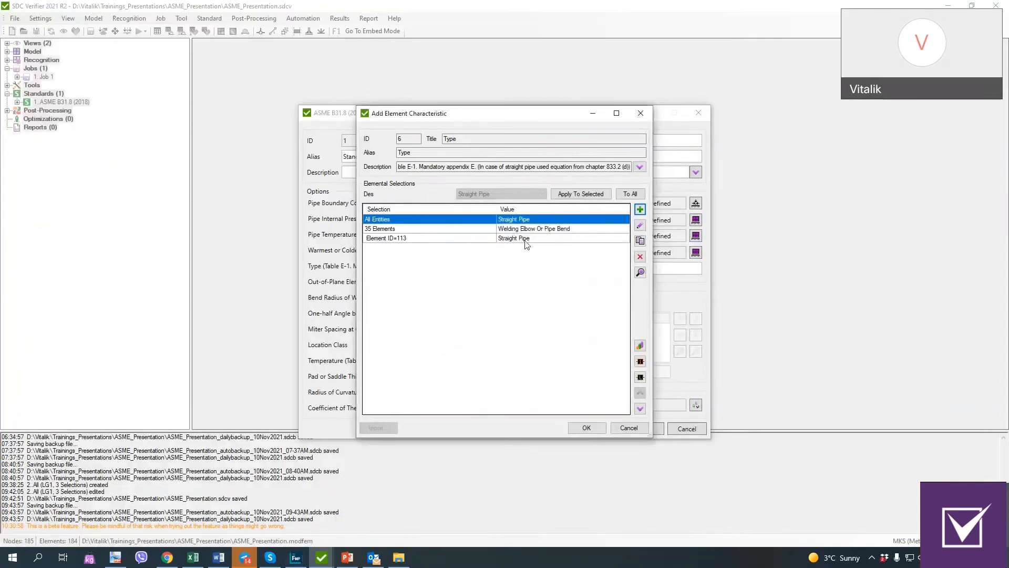
# - Change the type of the Element ID=113 selection to Welding Elbow Or Pipe Bend
pyautogui.click(526, 239)
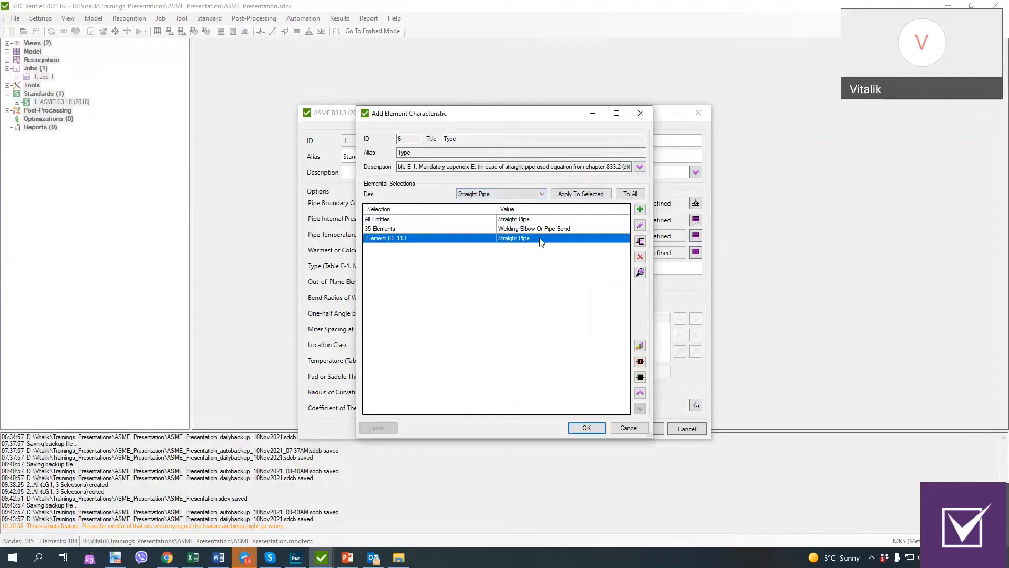
pyautogui.click(498, 220)
pyautogui.click(492, 239)
pyautogui.click(534, 195)
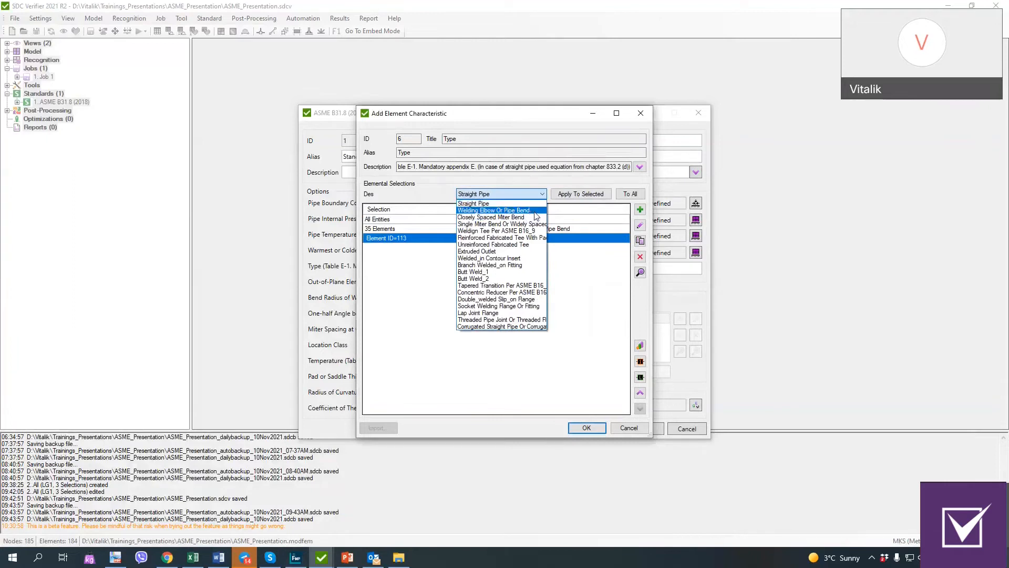
pyautogui.click(535, 211)
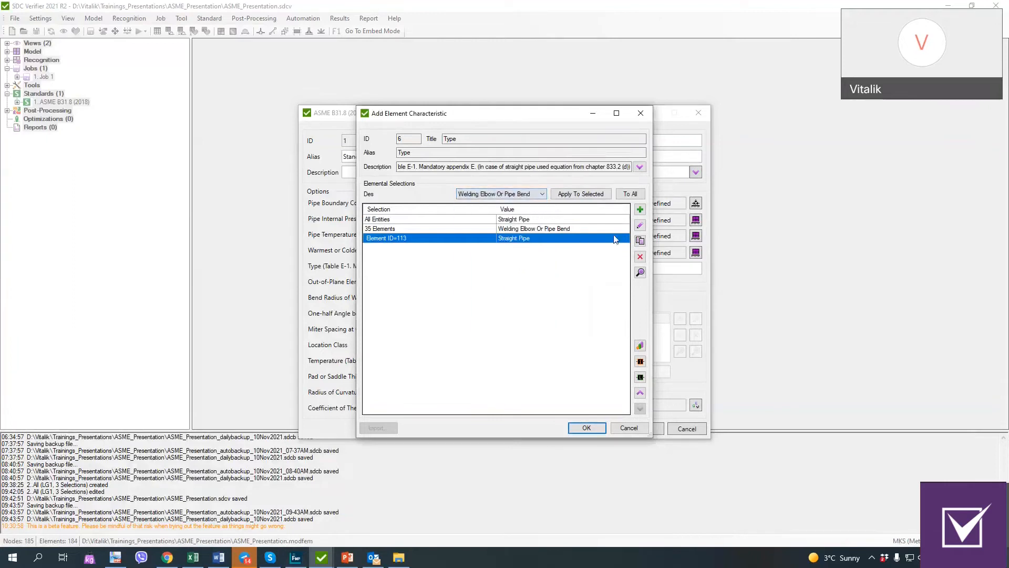
pyautogui.click(580, 194)
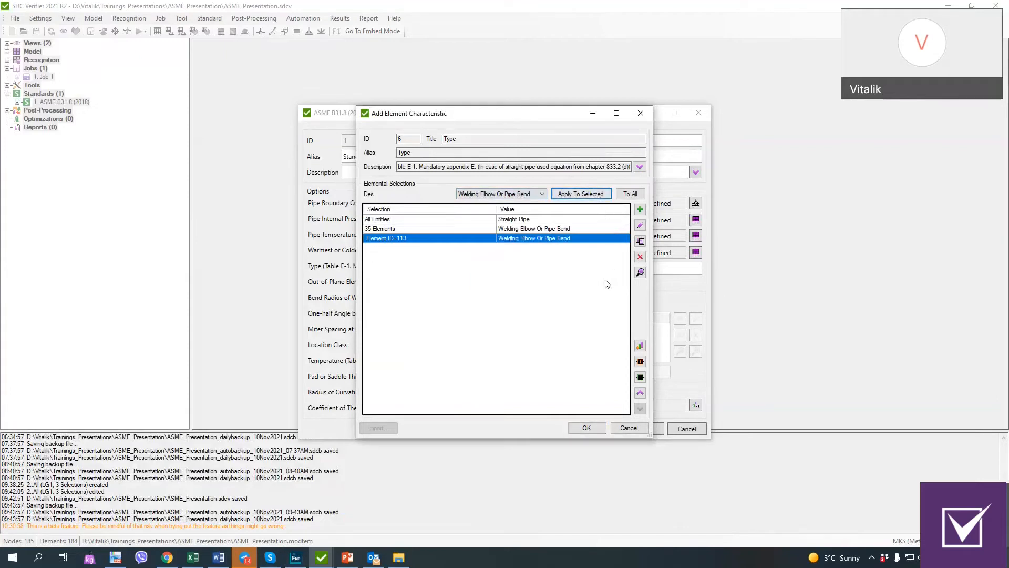
# - Plot the updated pipe types on the model, and accept the Type characteristic in SDC Verifier
pyautogui.click(640, 346)
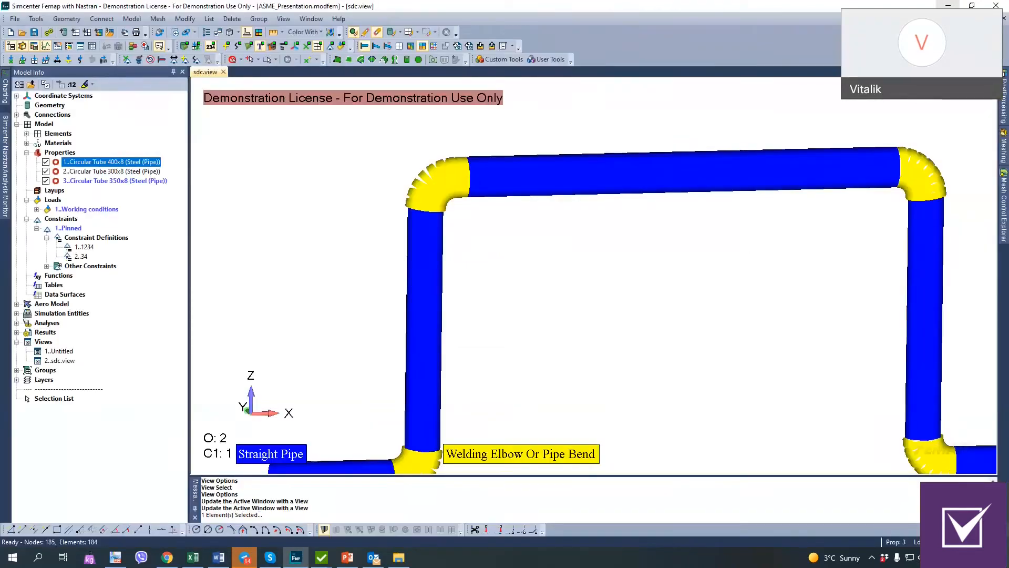
pyautogui.click(948, 5)
pyautogui.click(589, 429)
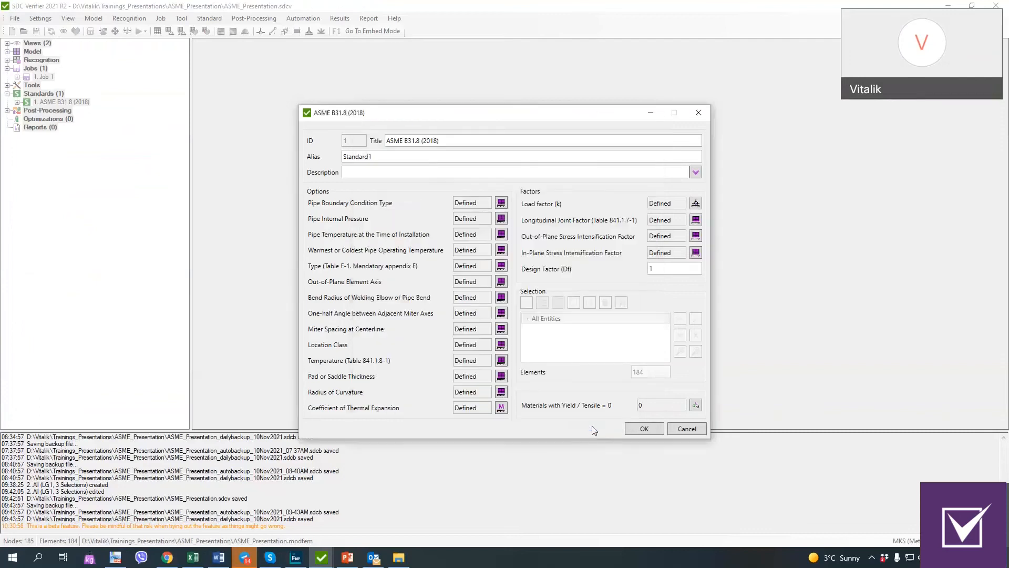
# - Open the Out-of-Plane Element Axis characteristic, and switch to Femap to inspect an upper pipe bend
pyautogui.click(503, 284)
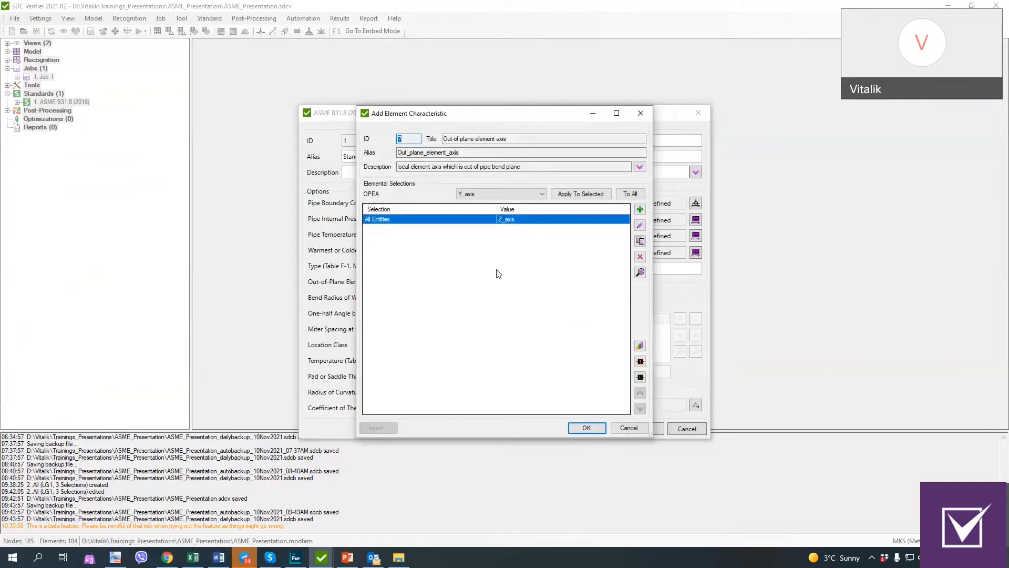
pyautogui.click(296, 556)
pyautogui.scroll(3, 467, 166)
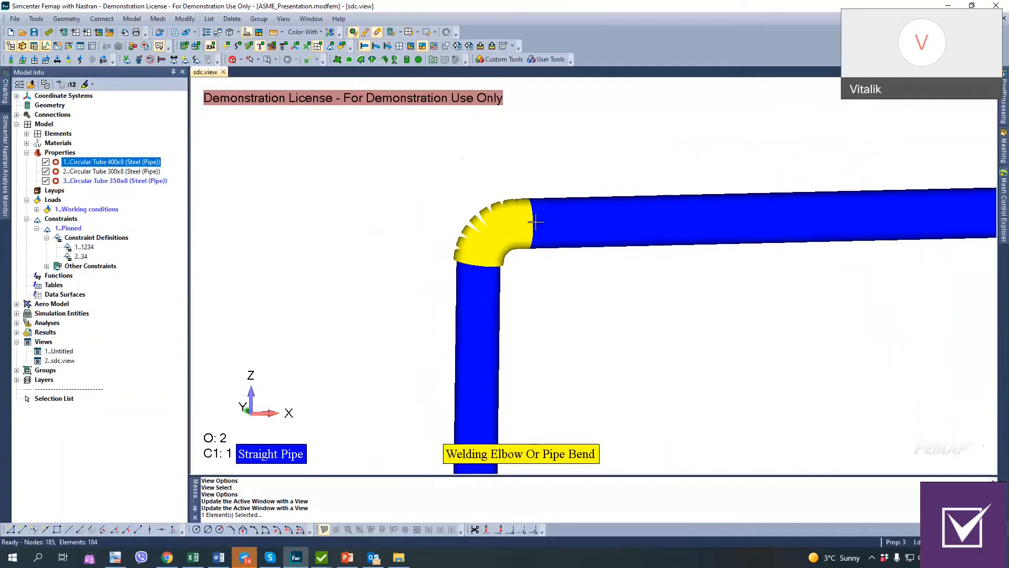
pyautogui.moveTo(506, 219); pyautogui.dragTo(559, 252, button='middle')
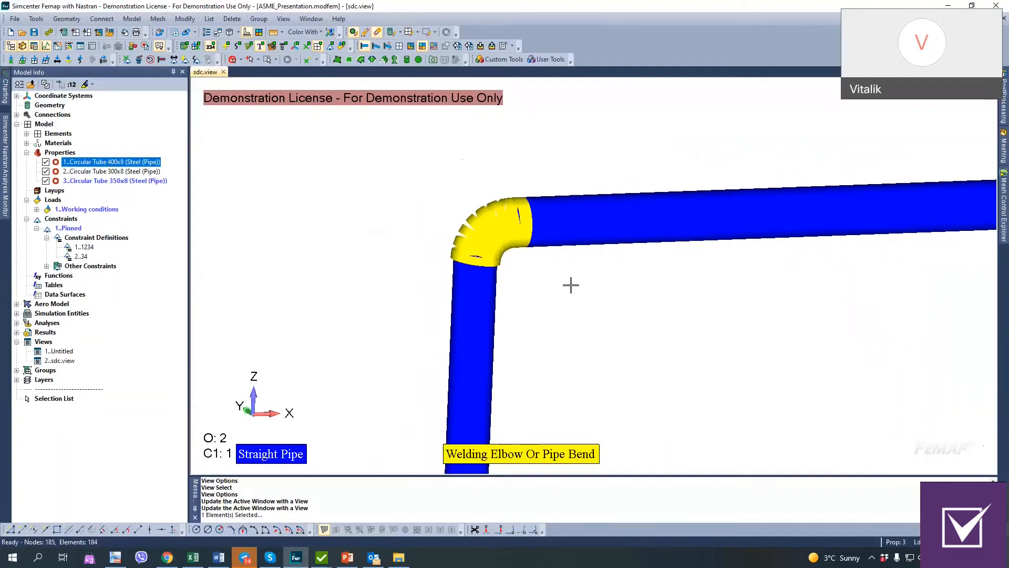
# - Turn on the Element - Beam Y-Axis display in sdc.view, and show the full model
pyautogui.press('F6')
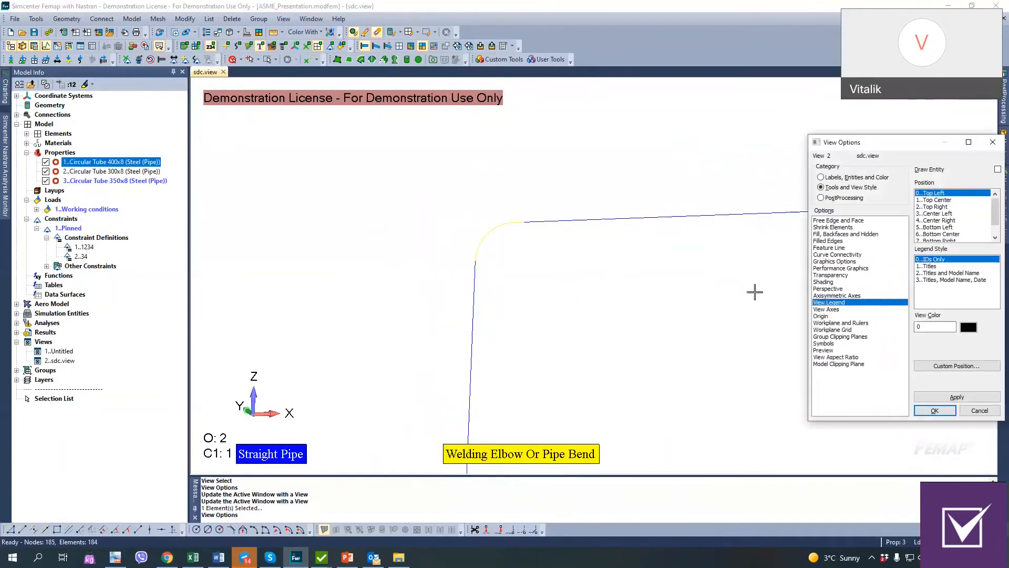
pyautogui.click(843, 177)
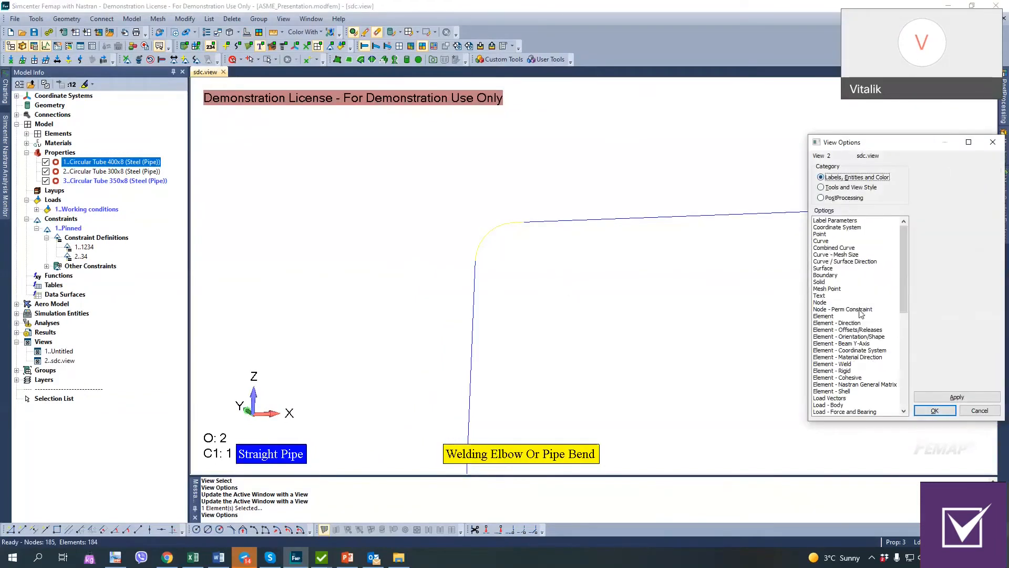
pyautogui.click(865, 345)
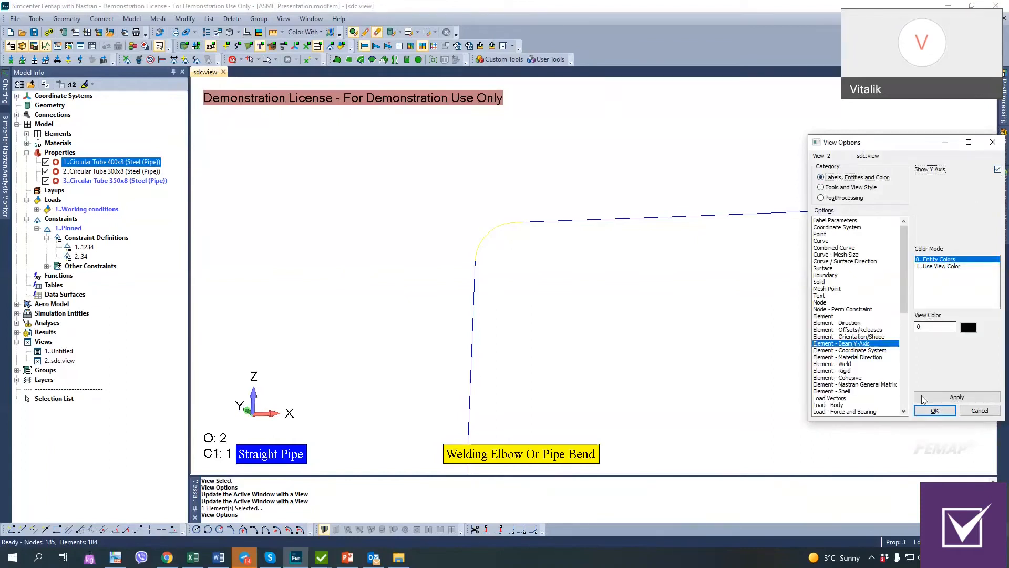
pyautogui.click(935, 410)
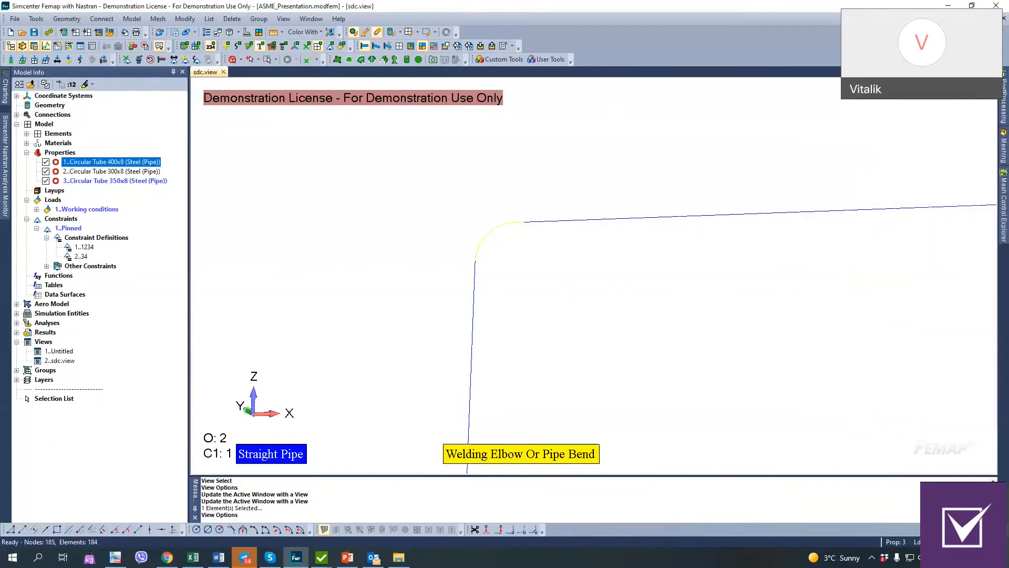
pyautogui.click(963, 541)
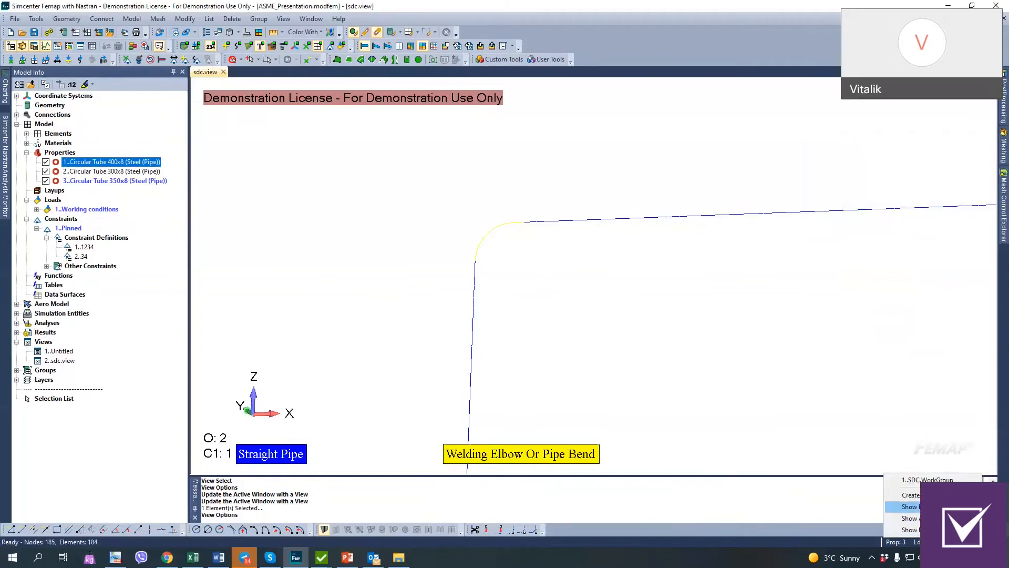
pyautogui.click(946, 506)
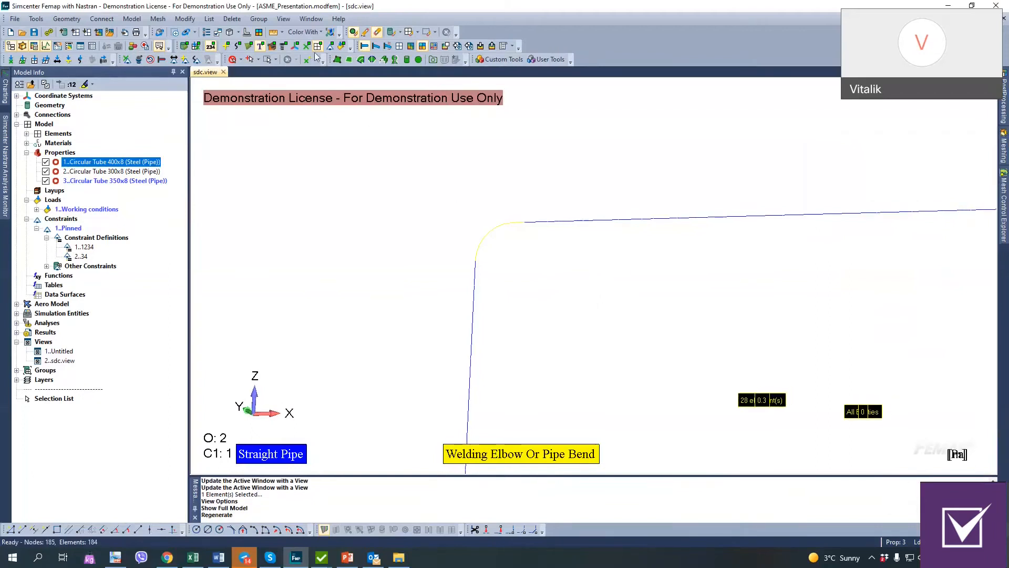
# - Open the Untitled view of the model and turn on its Element - Beam Y-Axis display
pyautogui.click(60, 351)
pyautogui.doubleClick(65, 352)
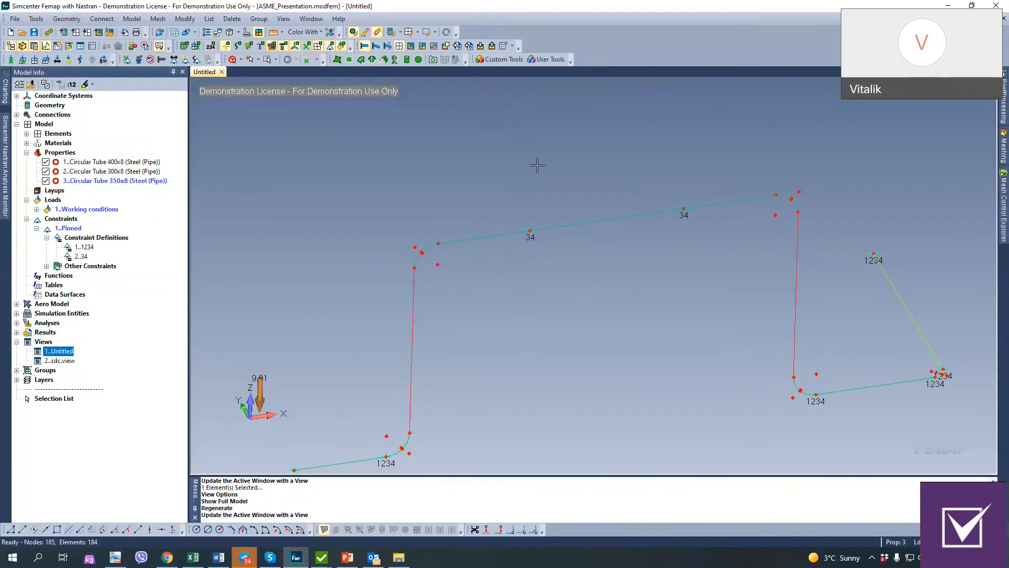
pyautogui.press('F5')
pyautogui.click(997, 169)
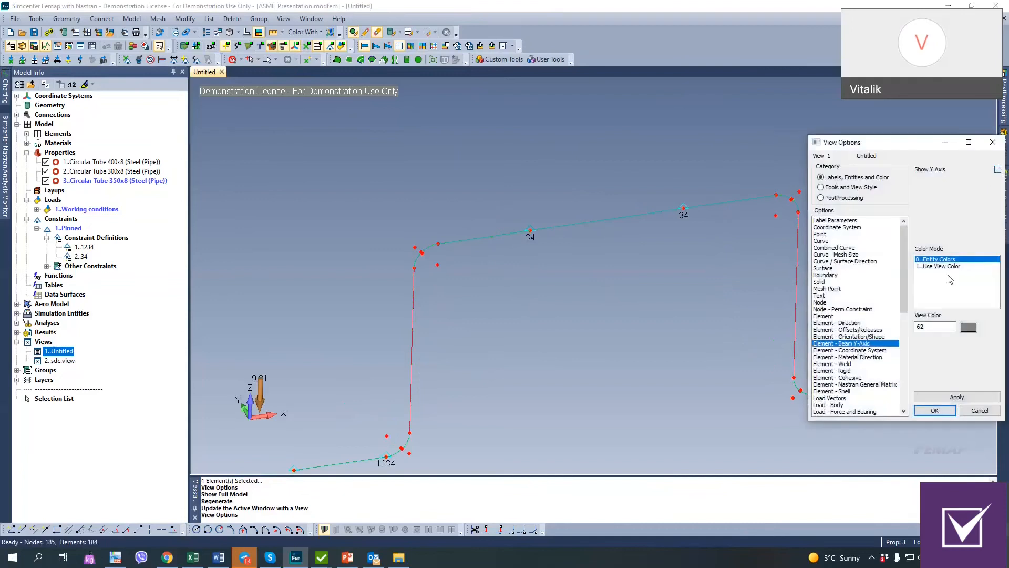
pyautogui.click(935, 411)
# - Examine the element Y-axis directions around the pipe bend, and accept the Out-of-Plane Element Axis characteristic in SDC Verifier
pyautogui.scroll(5, 406, 247)
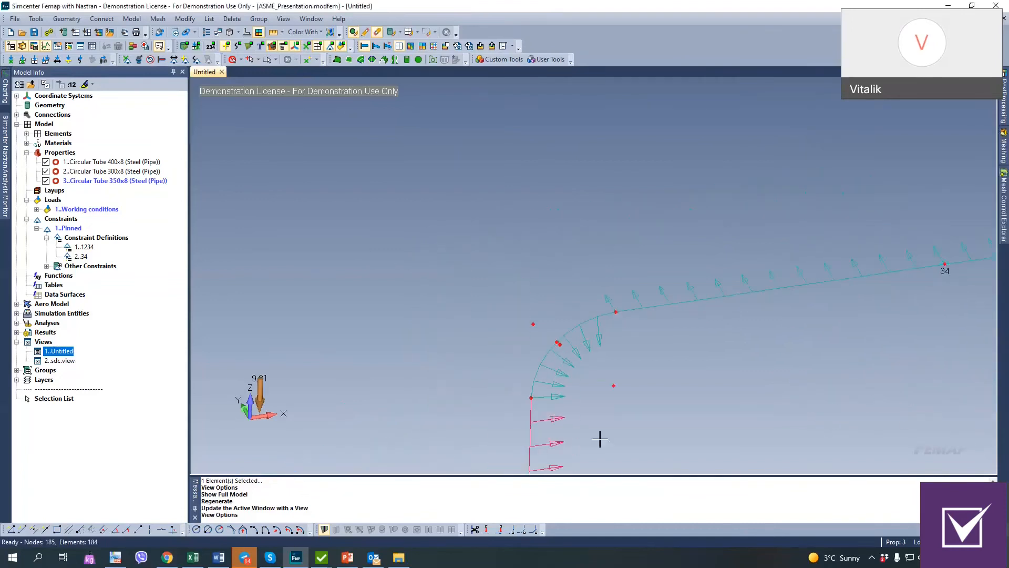
pyautogui.moveTo(589, 335); pyautogui.dragTo(563, 308, button='middle')
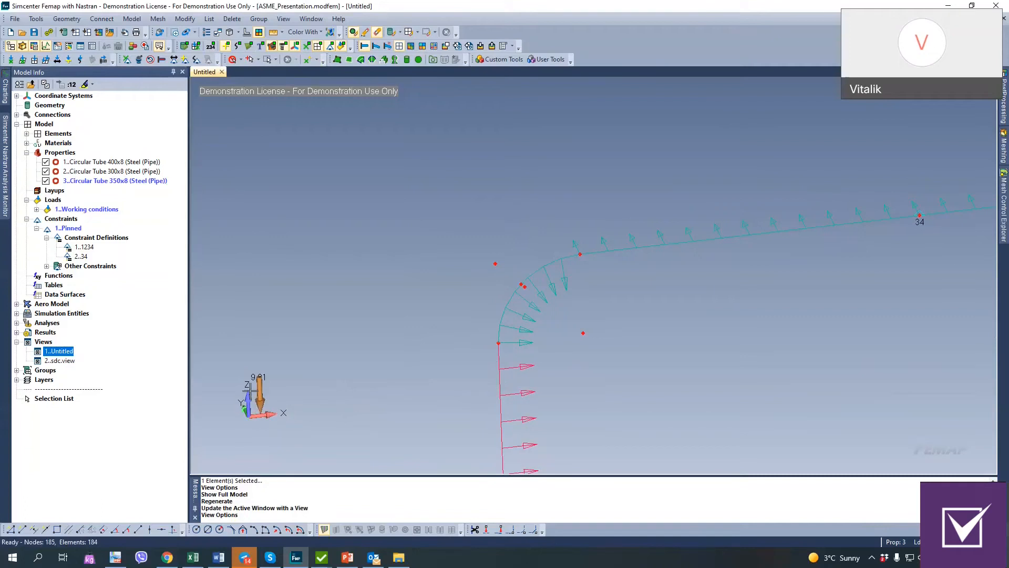
pyautogui.click(951, 5)
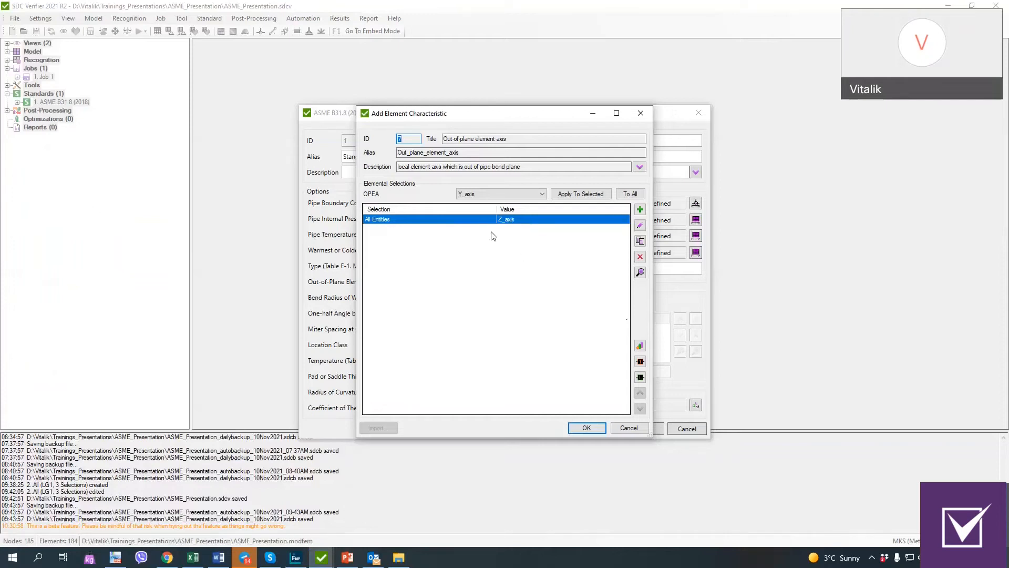
pyautogui.click(587, 428)
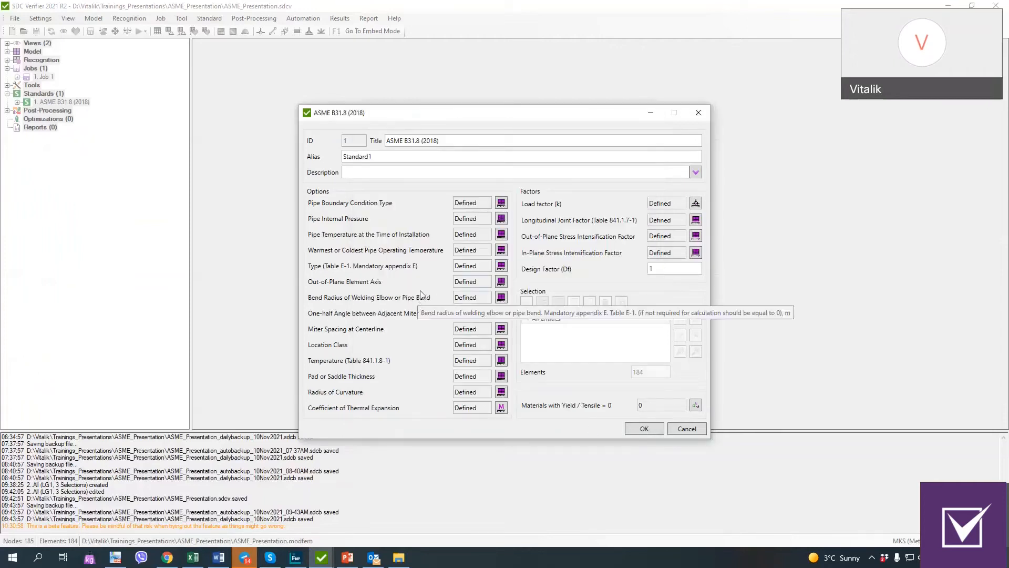
# - Open the Bend Radius of Welding Elbow or Pipe Bend characteristic and plot all three of its elemental selections on the model in Femap
pyautogui.click(501, 299)
pyautogui.moveTo(519, 112); pyautogui.dragTo(623, 112)
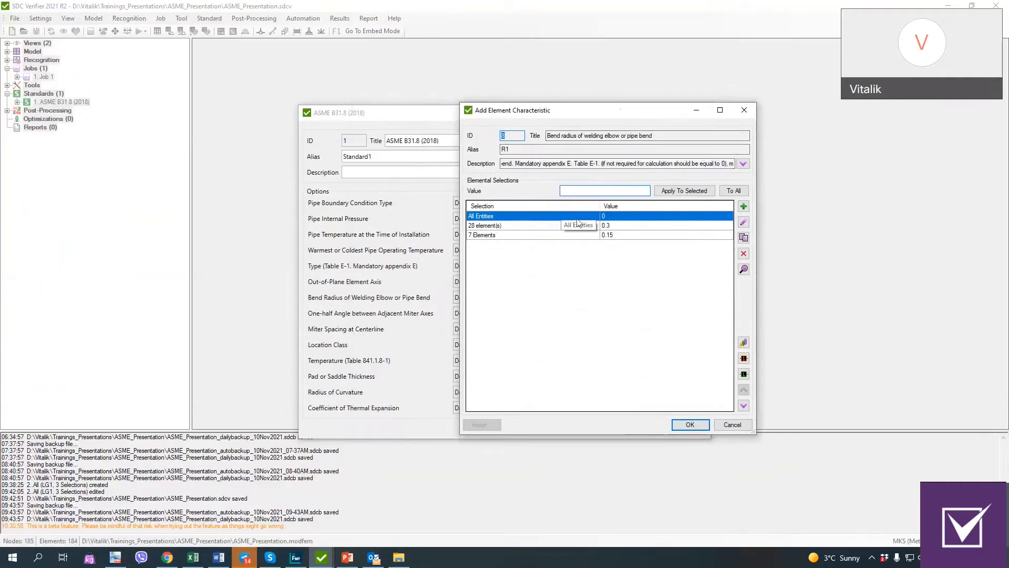
pyautogui.click(599, 226)
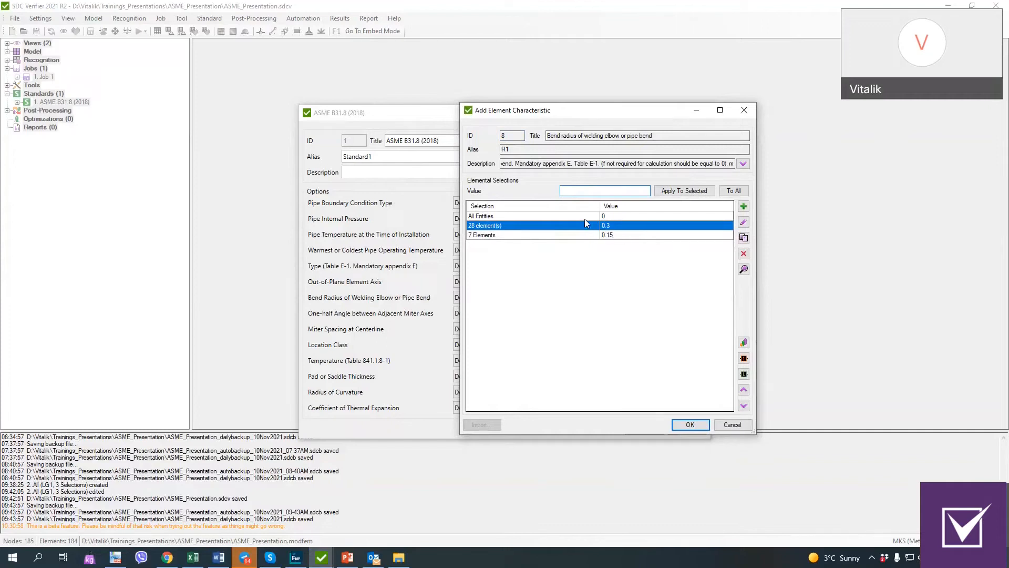
pyautogui.click(585, 217)
pyautogui.hotkey('ctrl', 'a')
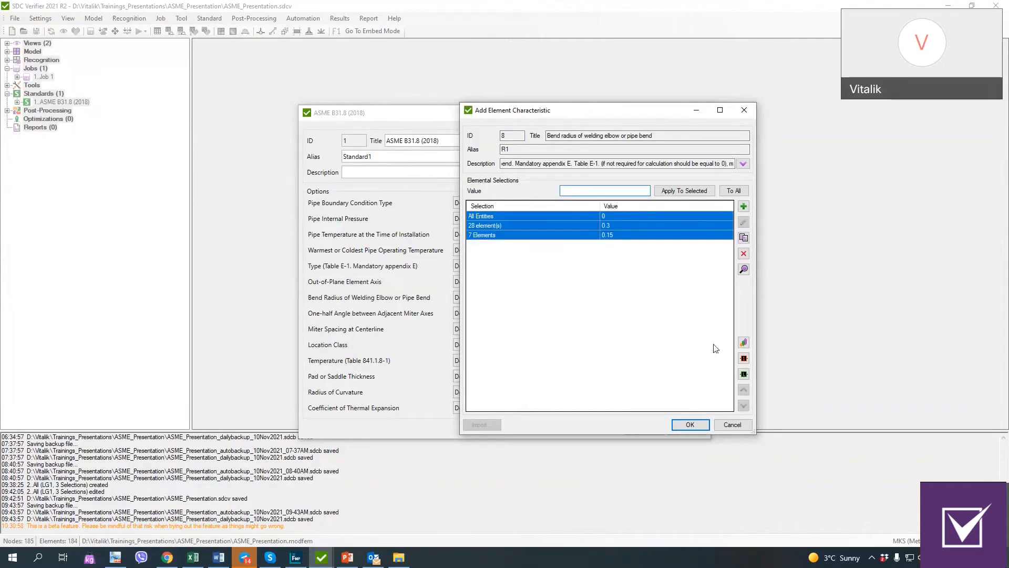
pyautogui.click(744, 342)
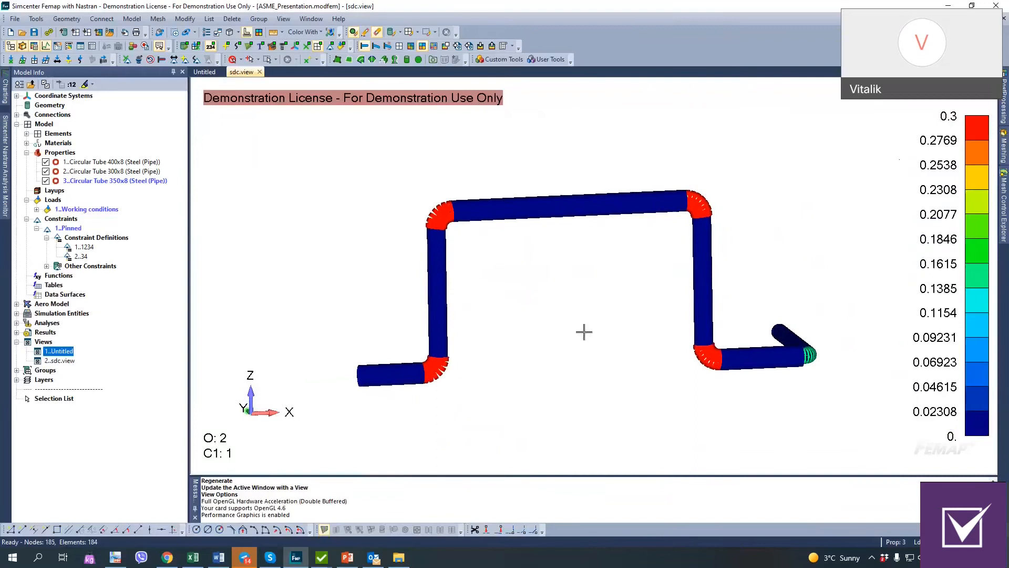
# - Examine the bend radius plot at the pipe bends and on the full model, and accept the characteristic in SDC Verifier
pyautogui.moveTo(322, 556)
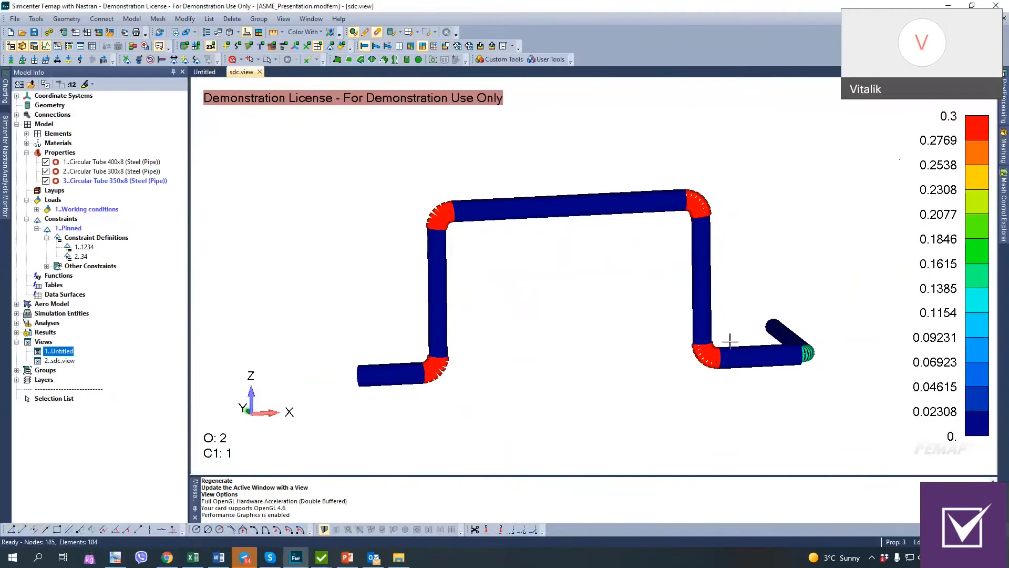
pyautogui.scroll(5, 604, 317)
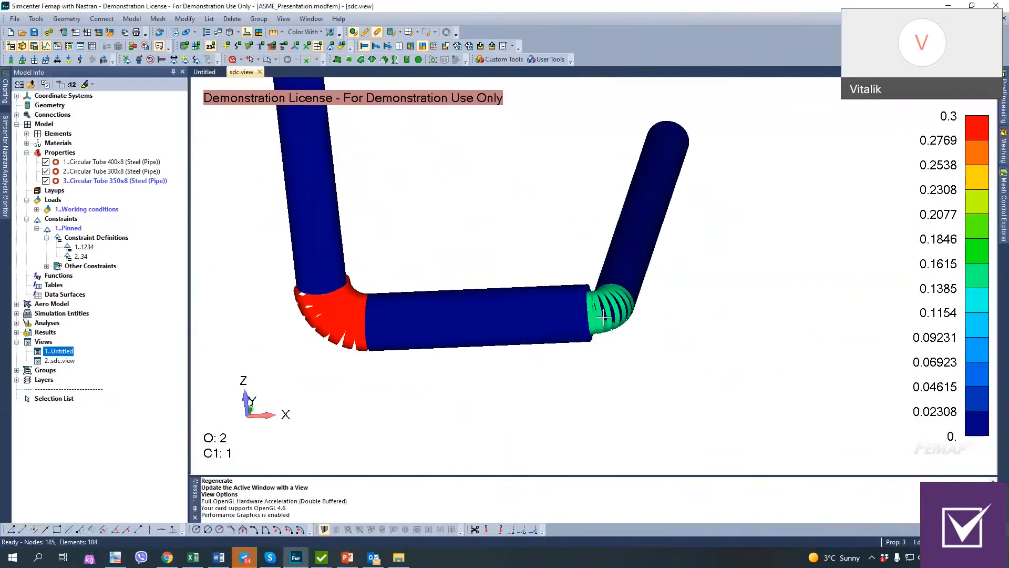
pyautogui.scroll(-2, 697, 249)
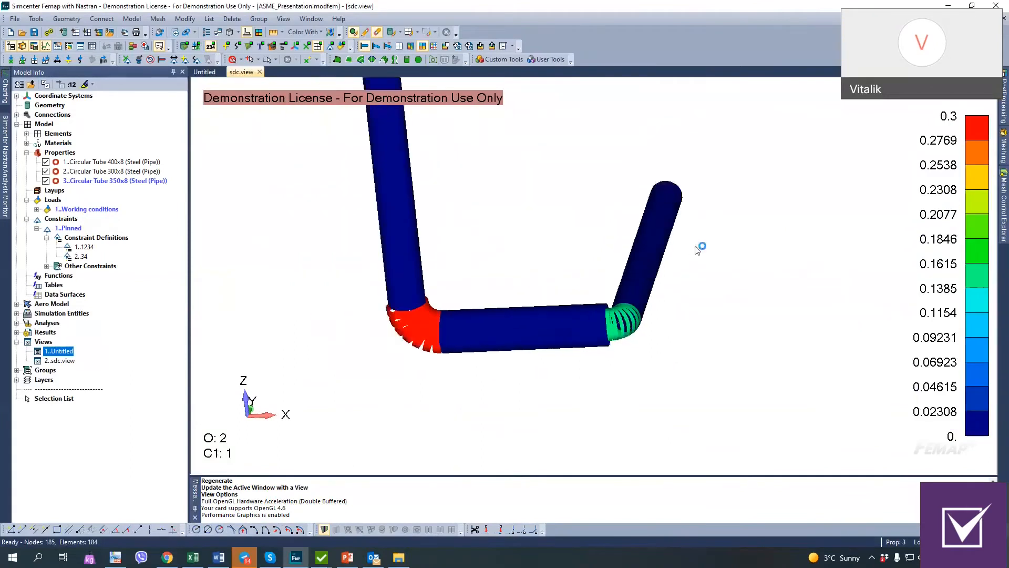
pyautogui.scroll(-3, 698, 249)
pyautogui.keyDown('ctrl'); pyautogui.moveTo(410, 282); pyautogui.dragTo(579, 316, button='middle'); pyautogui.keyUp('ctrl')
pyautogui.moveTo(633, 298)
pyautogui.mouseDown(button='middle')
pyautogui.moveTo(563, 317)
pyautogui.moveTo(574, 307)
pyautogui.moveTo(628, 309)
pyautogui.mouseUp(button='middle')
pyautogui.scroll(-1, 561, 296)
pyautogui.scroll(1, 584, 303)
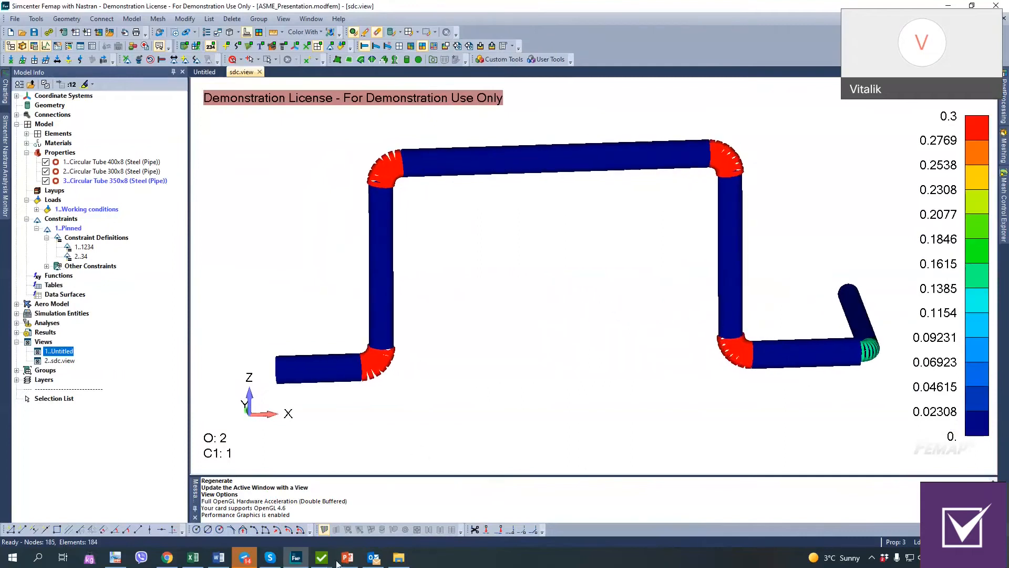
pyautogui.click(456, 507)
pyautogui.click(691, 425)
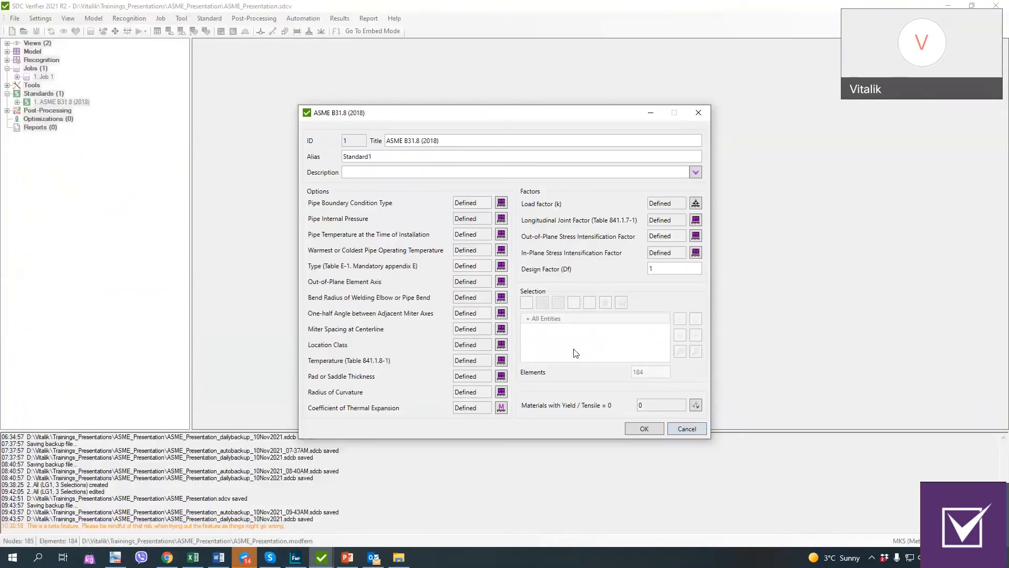
# - Review the One-half Angle between Adjacent Miter Axes characteristic and its description, and the Miter Spacing at Centerline characteristic, accepting both
pyautogui.click(505, 315)
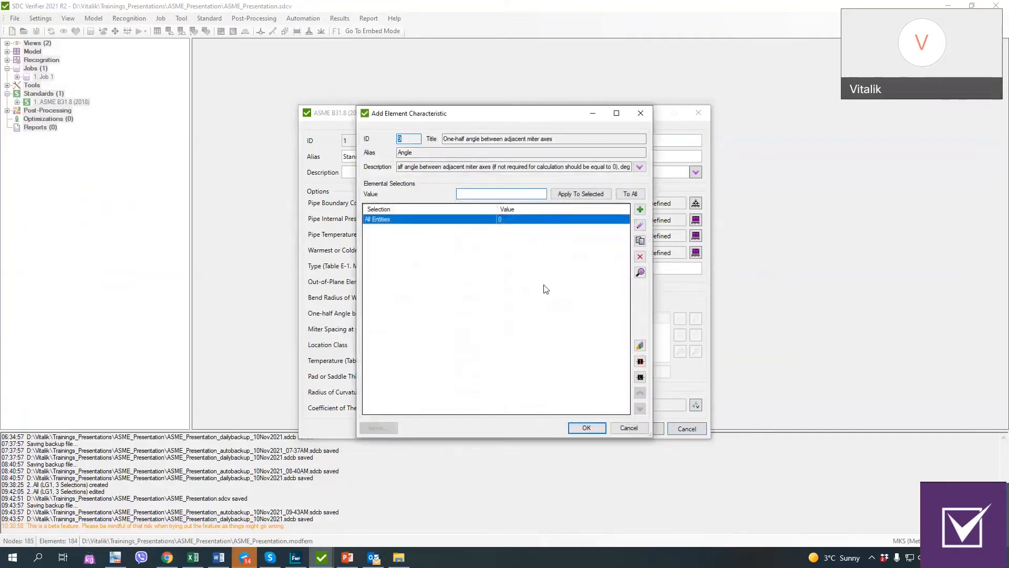
pyautogui.moveTo(429, 168); pyautogui.dragTo(398, 167)
pyautogui.click(431, 167)
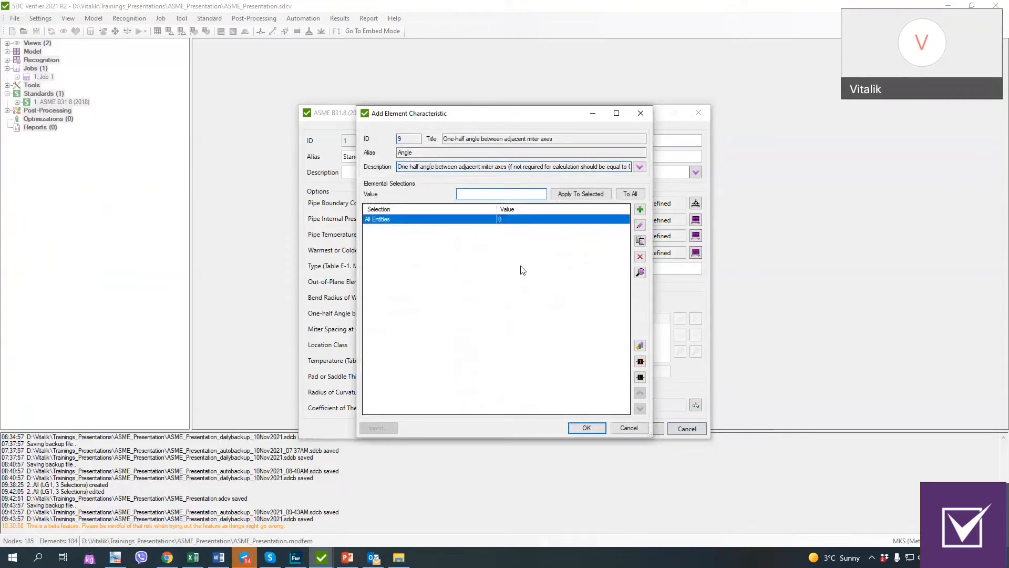
pyautogui.moveTo(520, 113); pyautogui.dragTo(681, 120)
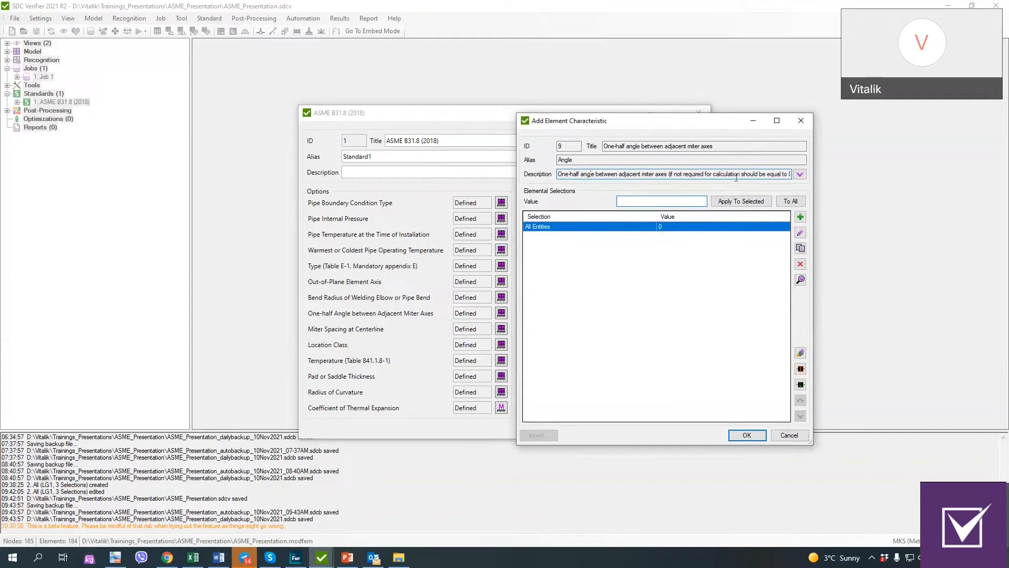
pyautogui.moveTo(738, 174)
pyautogui.mouseDown()
pyautogui.moveTo(785, 176)
pyautogui.moveTo(747, 179)
pyautogui.mouseUp()
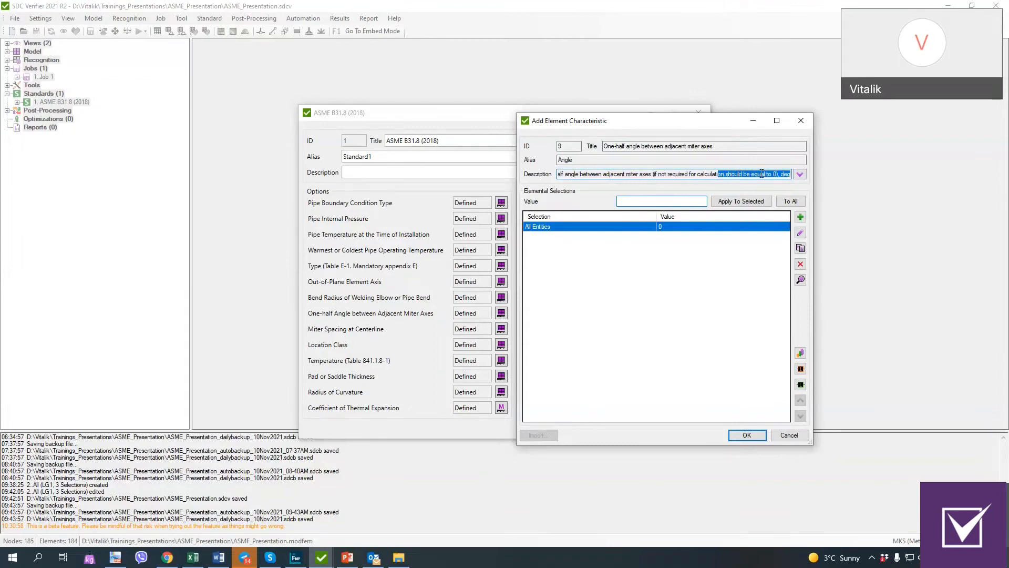
pyautogui.click(704, 177)
pyautogui.click(747, 435)
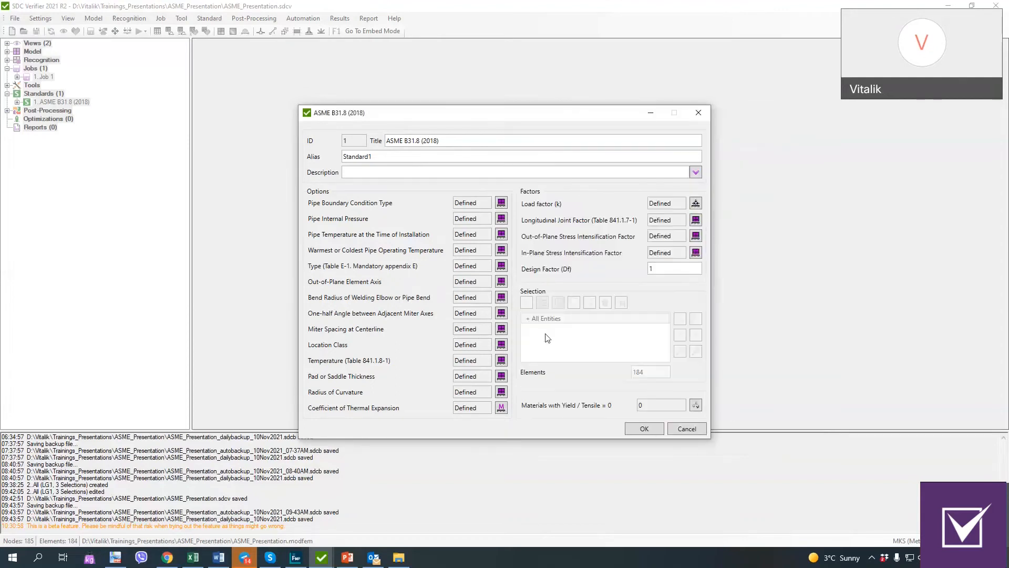
pyautogui.click(501, 329)
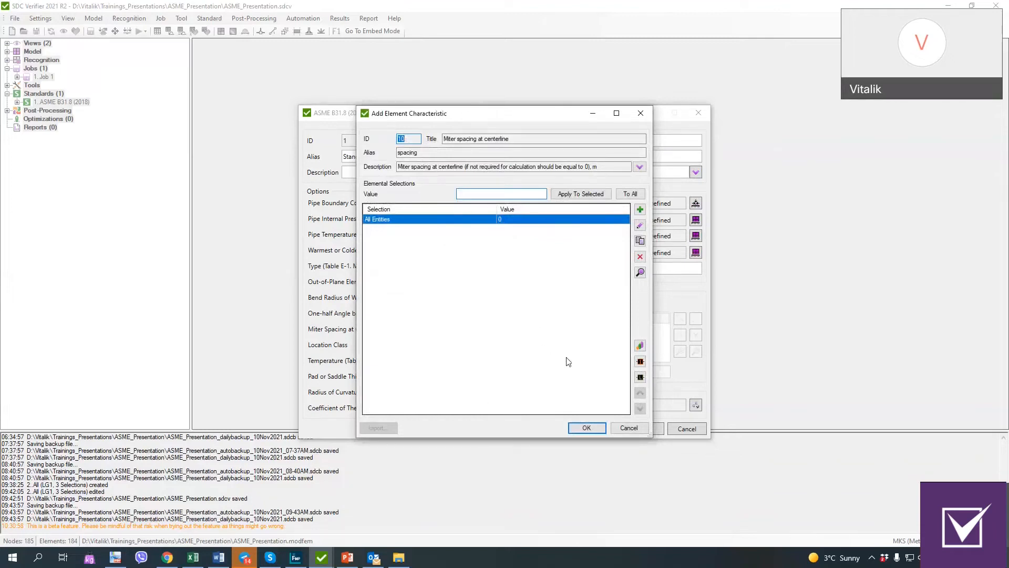
pyautogui.click(588, 427)
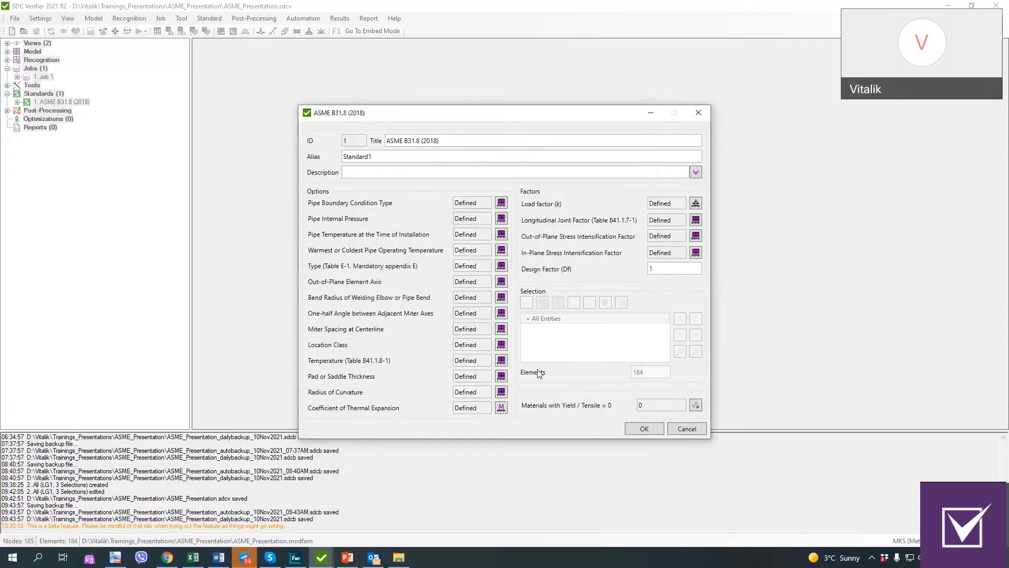
# - Open the Location Class characteristic, and switch to PowerPoint to show the location class slide with Table 841.1.6-1
pyautogui.click(501, 344)
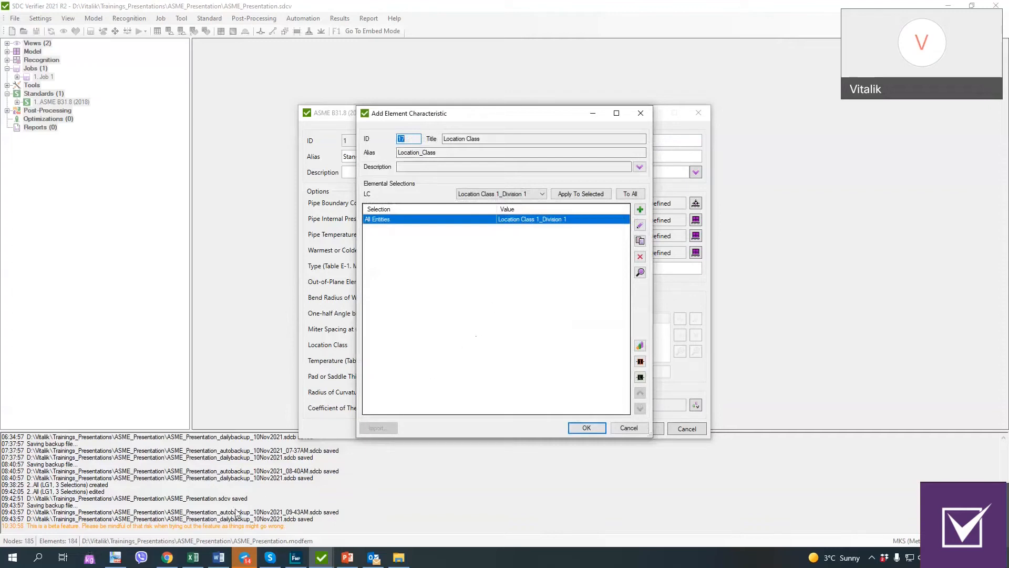
pyautogui.click(350, 556)
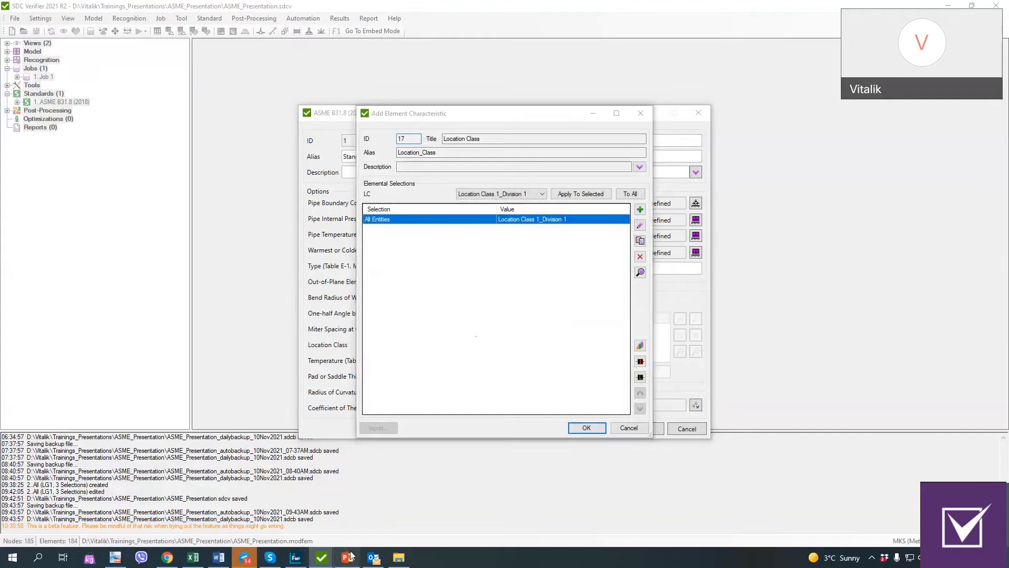
pyautogui.keyDown('ctrl'); pyautogui.scroll(-8, 495, 235); pyautogui.keyUp('ctrl')
pyautogui.scroll(-1, 537, 232)
pyautogui.scroll(-1, 537, 232)
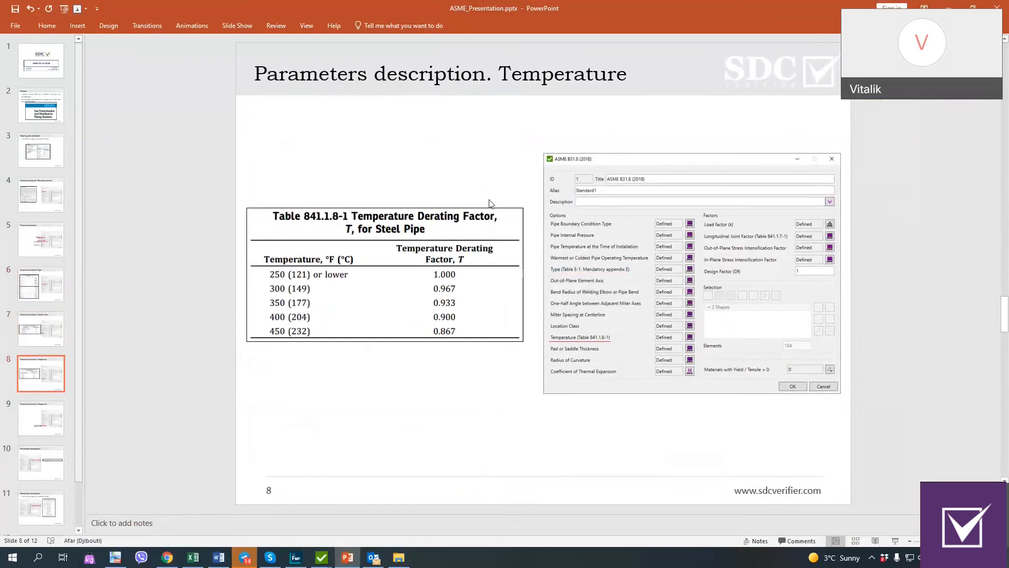
pyautogui.scroll(1, 491, 203)
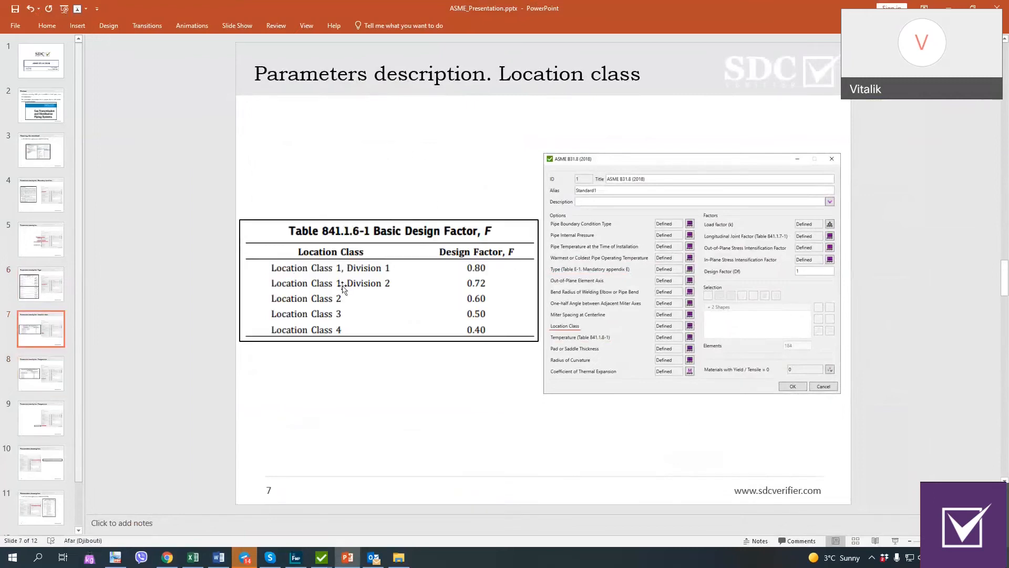
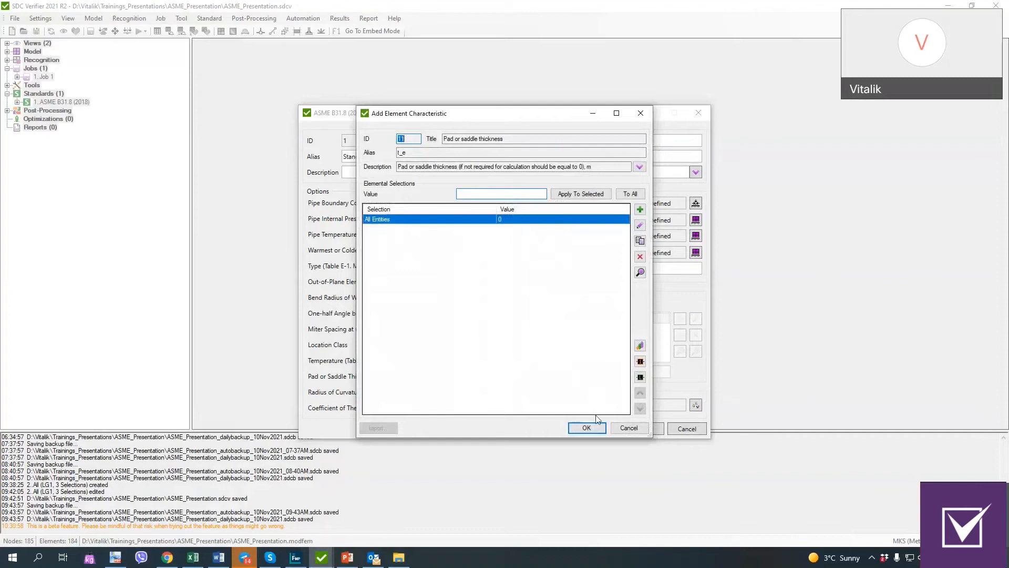
# - Accept the Pad or Saddle Thickness characteristic, and review and accept the Radius of Curvature characteristic
pyautogui.click(598, 429)
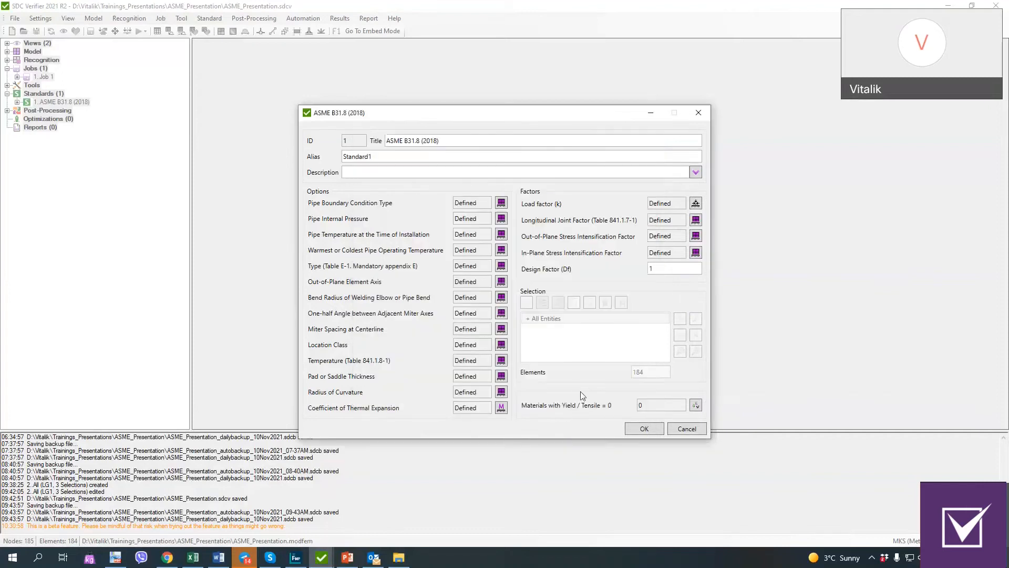
pyautogui.click(505, 393)
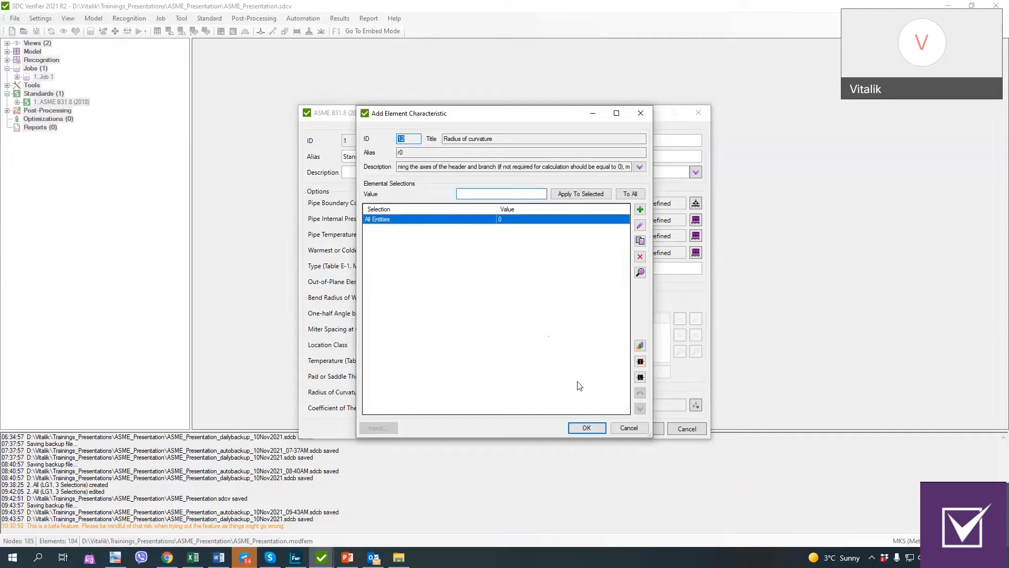
pyautogui.click(586, 427)
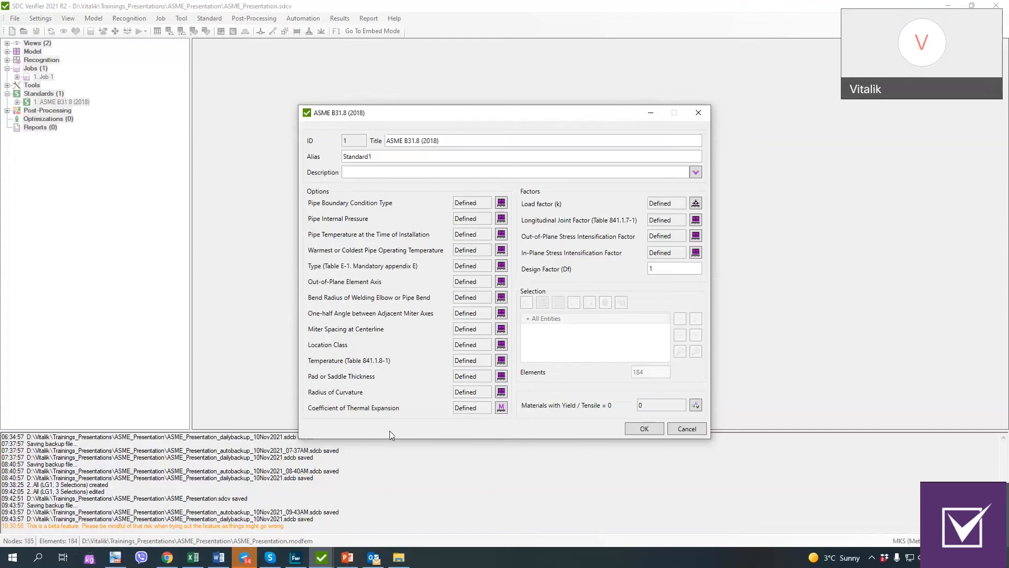
# - Review the Coefficient of Thermal Expansion against its recommended range on the PowerPoint slide, and accept the characteristic in SDC Verifier
pyautogui.click(501, 408)
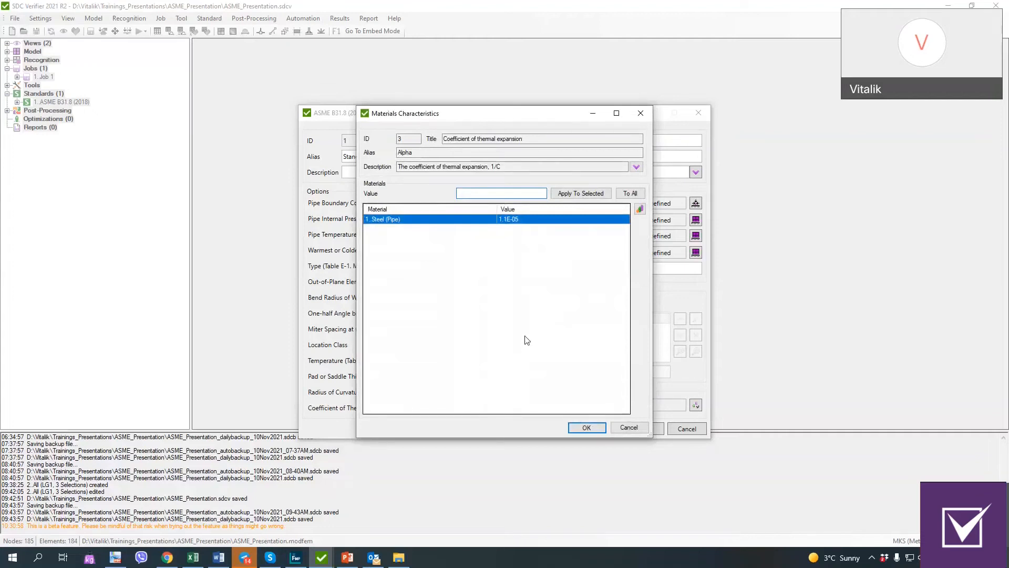
pyautogui.click(347, 557)
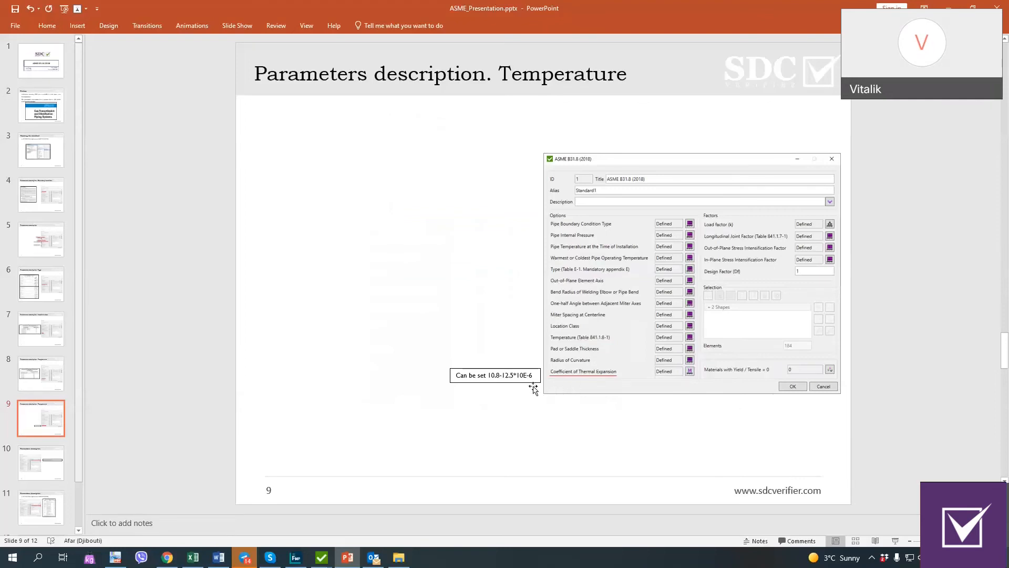
pyautogui.click(954, 5)
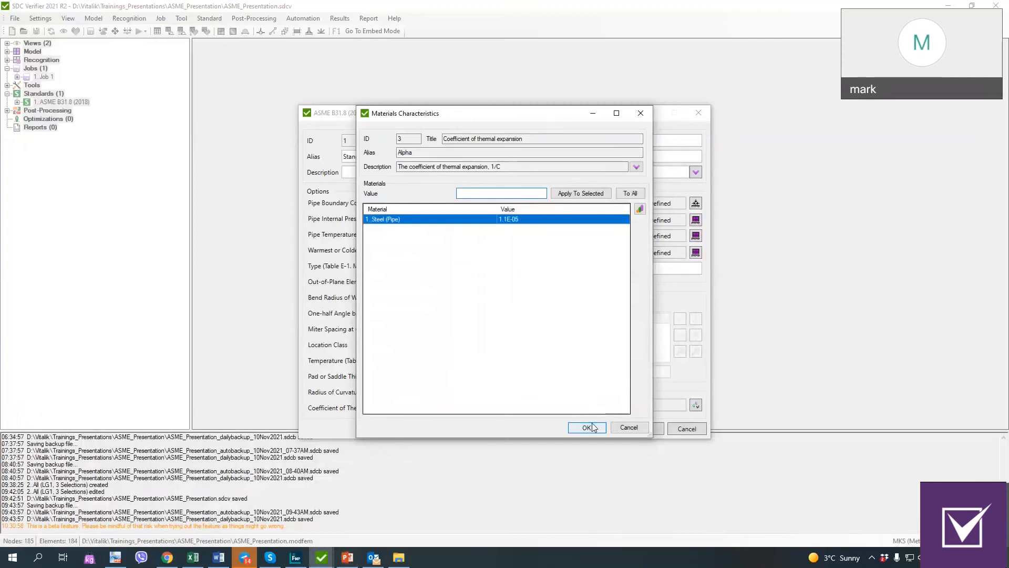
pyautogui.click(584, 427)
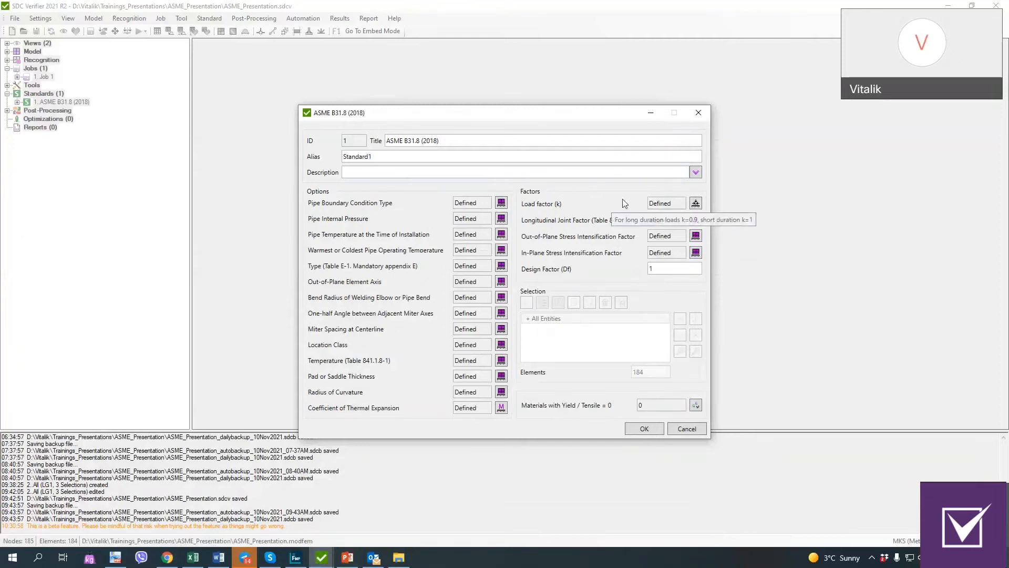
# - Review the Load factor (k) characteristic's description and its values per load, and accept it
pyautogui.click(696, 203)
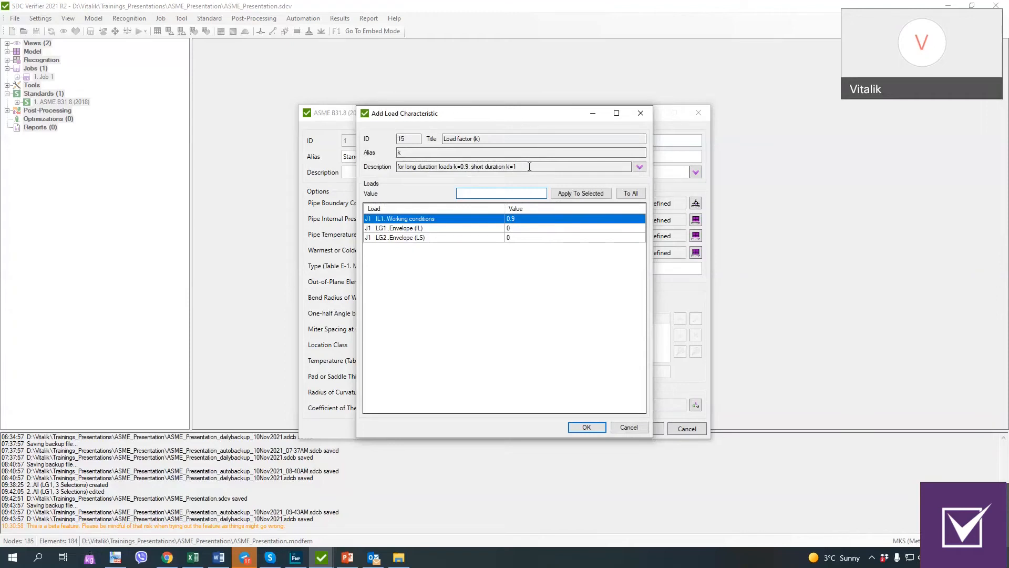
pyautogui.click(600, 427)
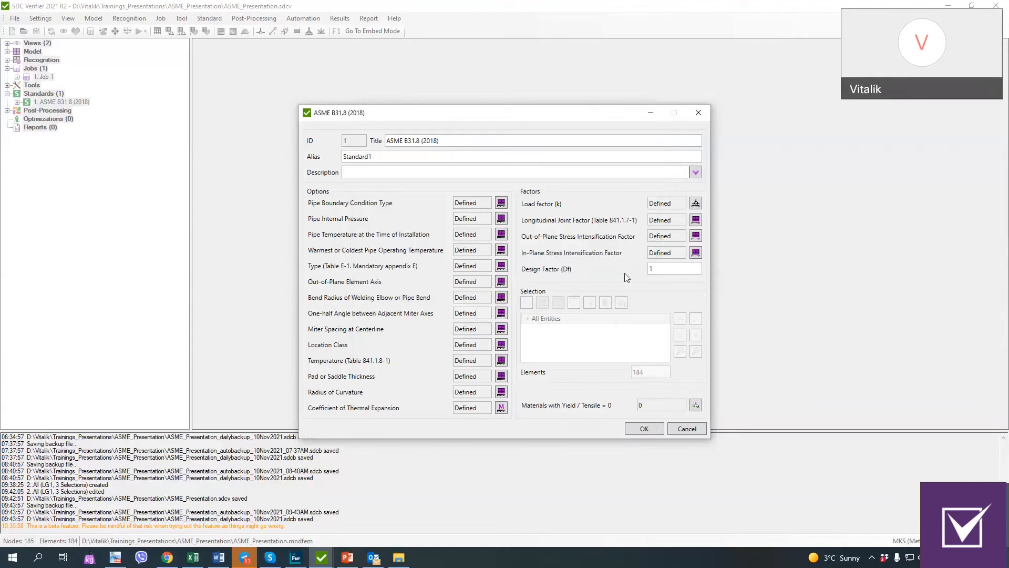
pyautogui.click(696, 204)
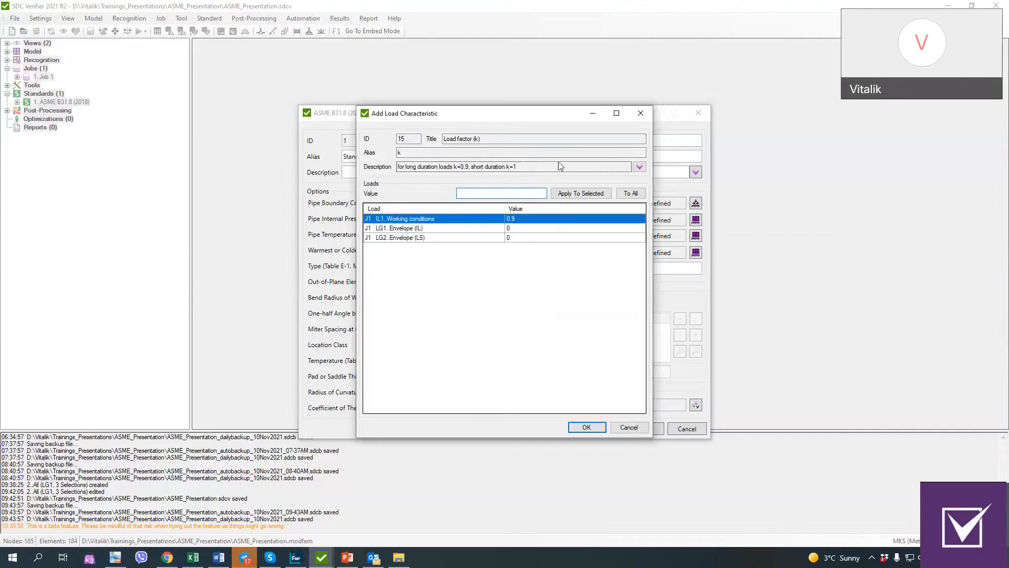
pyautogui.click(600, 427)
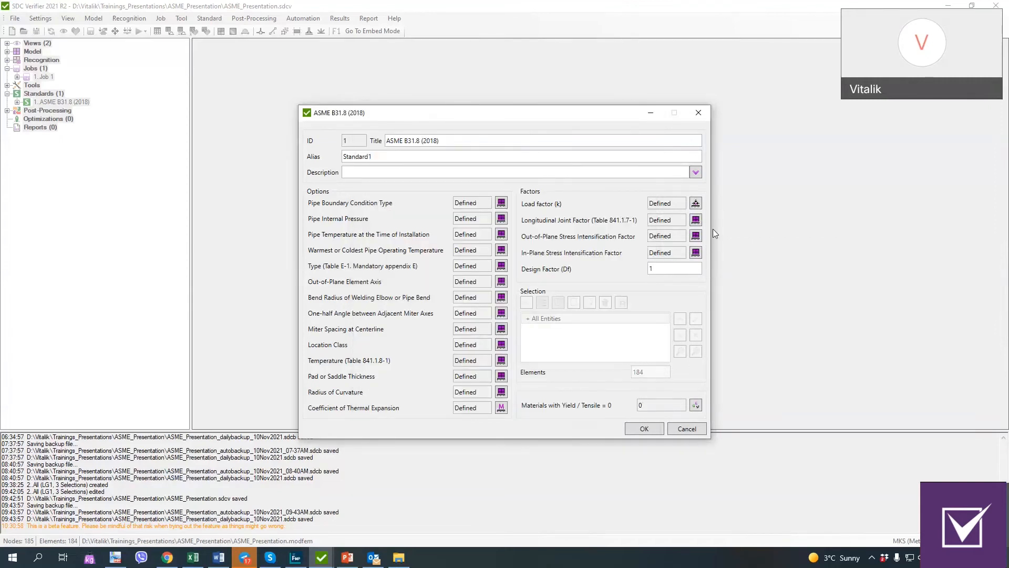
# - Compare the Longitudinal Joint Factor characteristic with Table 841.1.7-1 on its PowerPoint slide, and accept the characteristic in SDC Verifier
pyautogui.moveTo(605, 230)
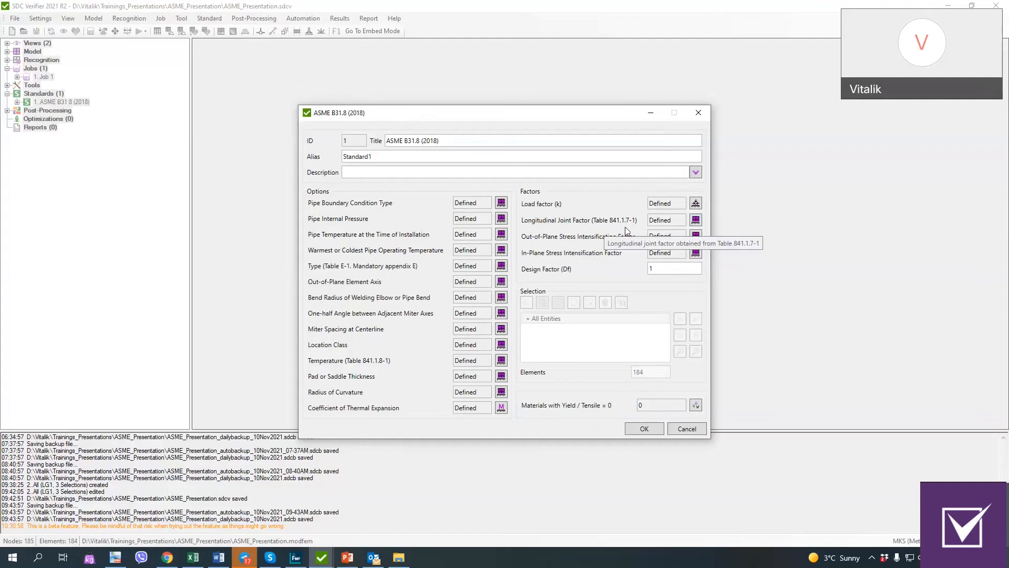
pyautogui.click(696, 220)
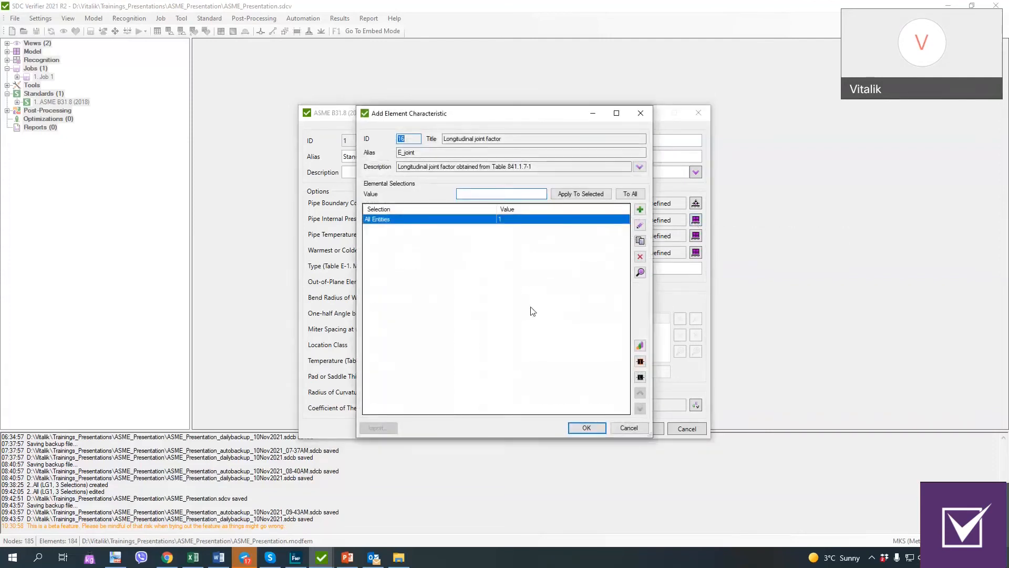
pyautogui.click(345, 558)
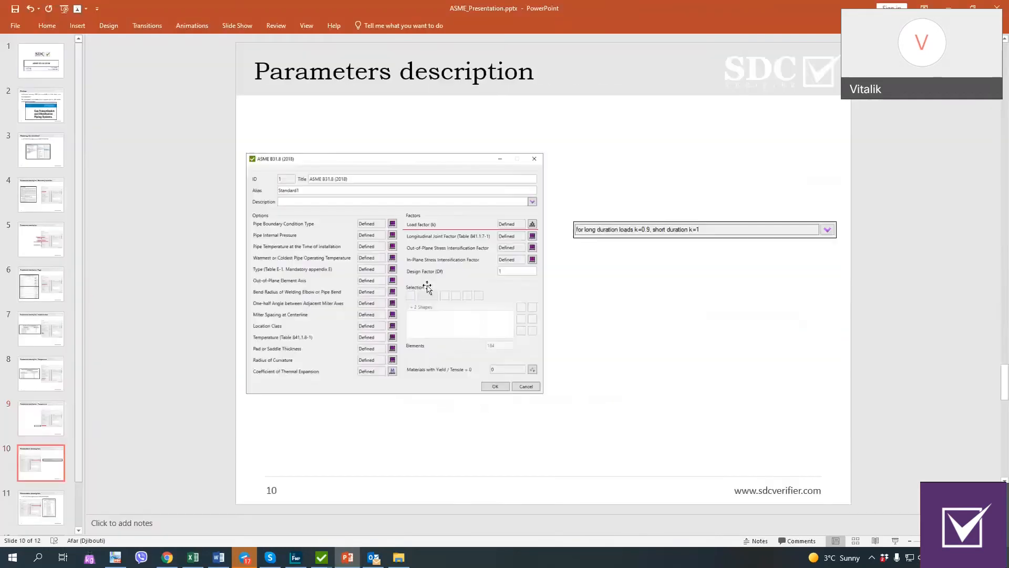
pyautogui.scroll(-1, 417, 286)
pyautogui.keyDown('ctrl'); pyautogui.scroll(4, 670, 198); pyautogui.keyUp('ctrl')
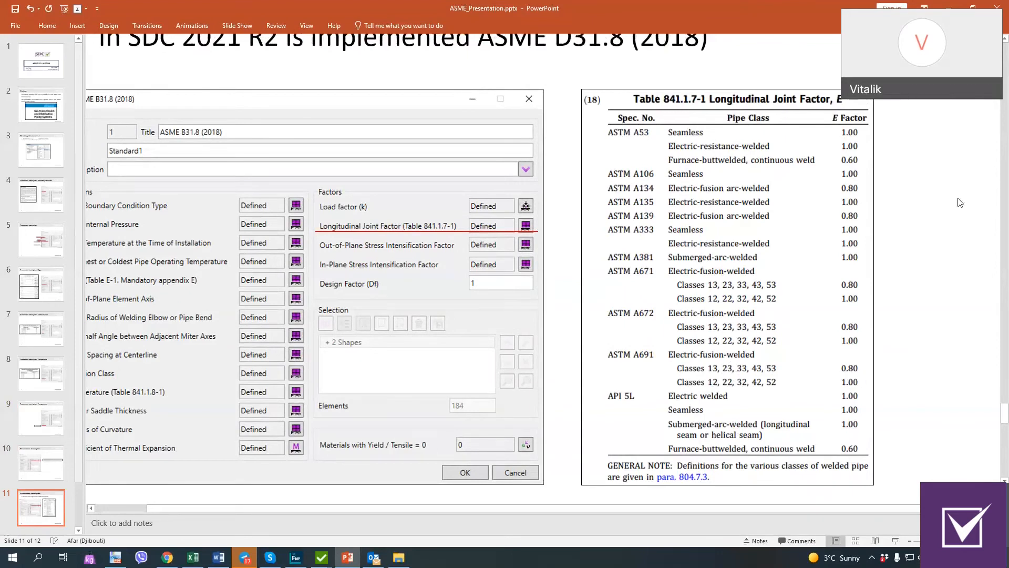
pyautogui.click(951, 8)
pyautogui.click(587, 428)
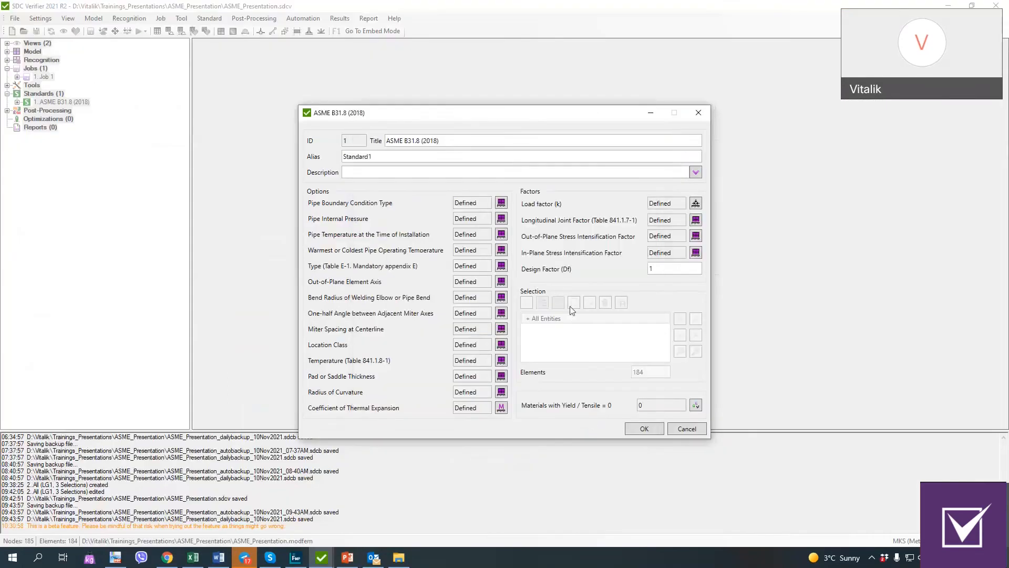
# - Review the Out-of-Plane Stress Intensification Factor characteristic, highlighting the user-defined parameters part of its description, and accept it
pyautogui.moveTo(621, 269)
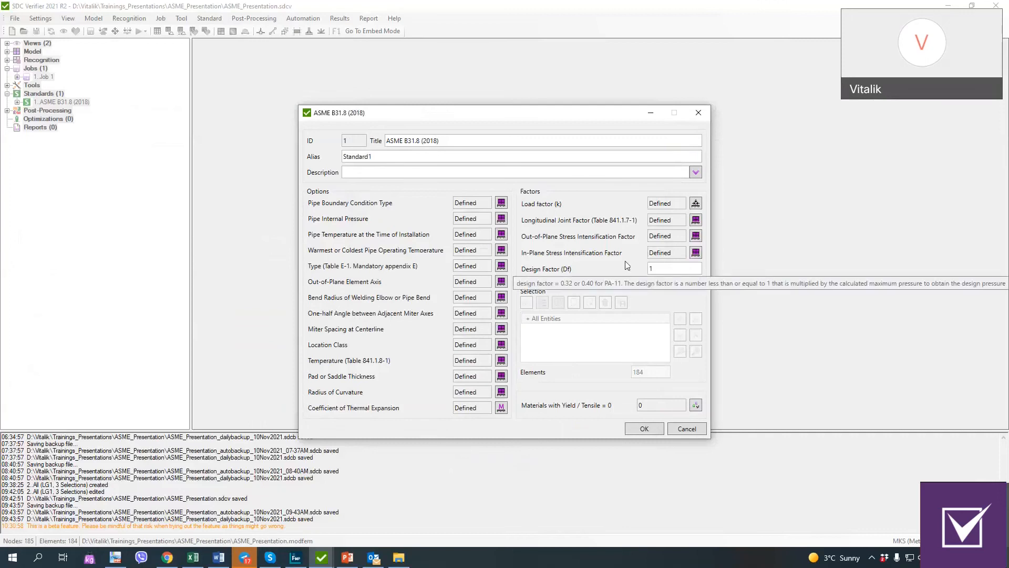
pyautogui.click(695, 236)
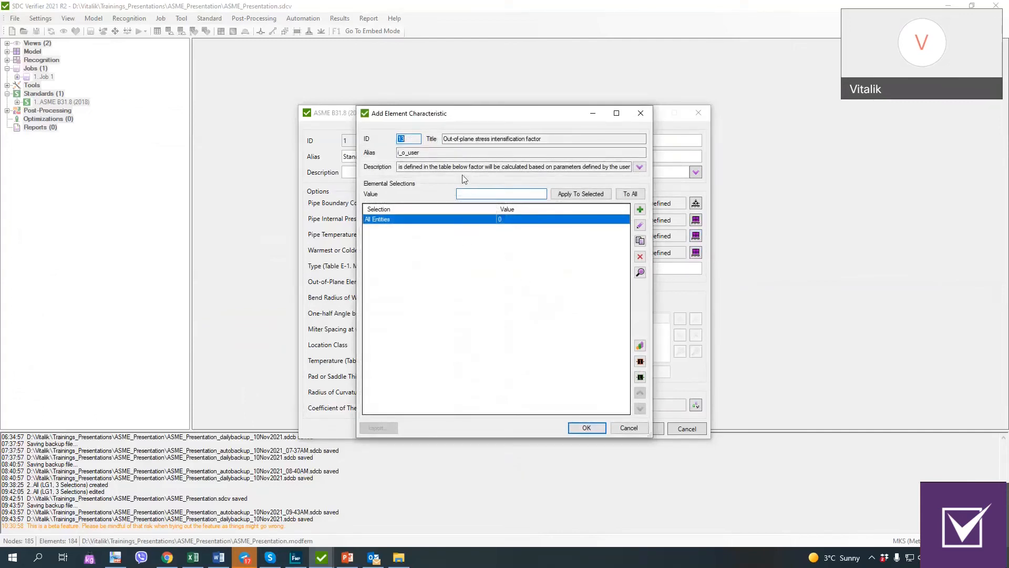
pyautogui.click(527, 166)
pyautogui.moveTo(552, 166); pyautogui.dragTo(630, 167)
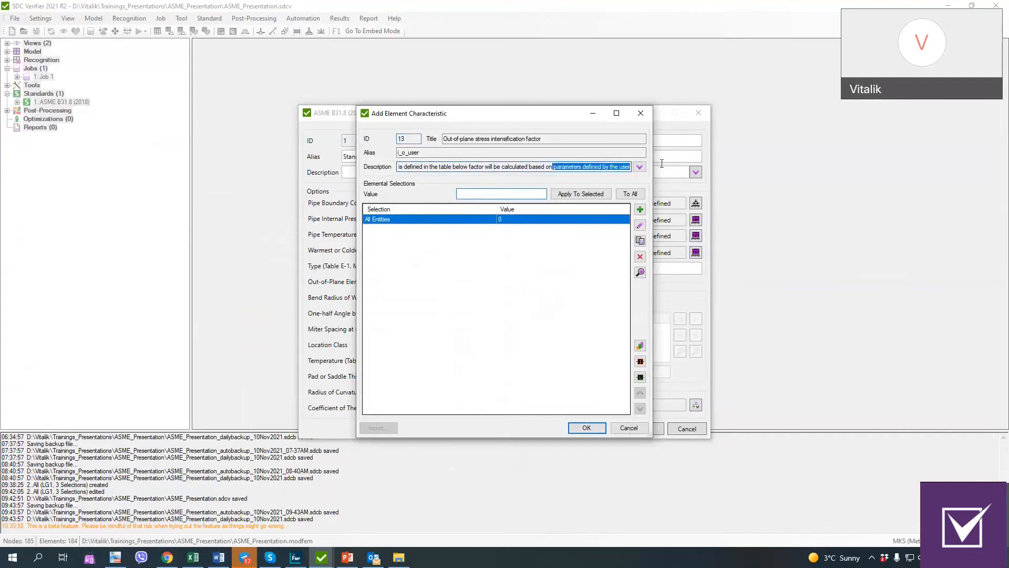
pyautogui.click(586, 428)
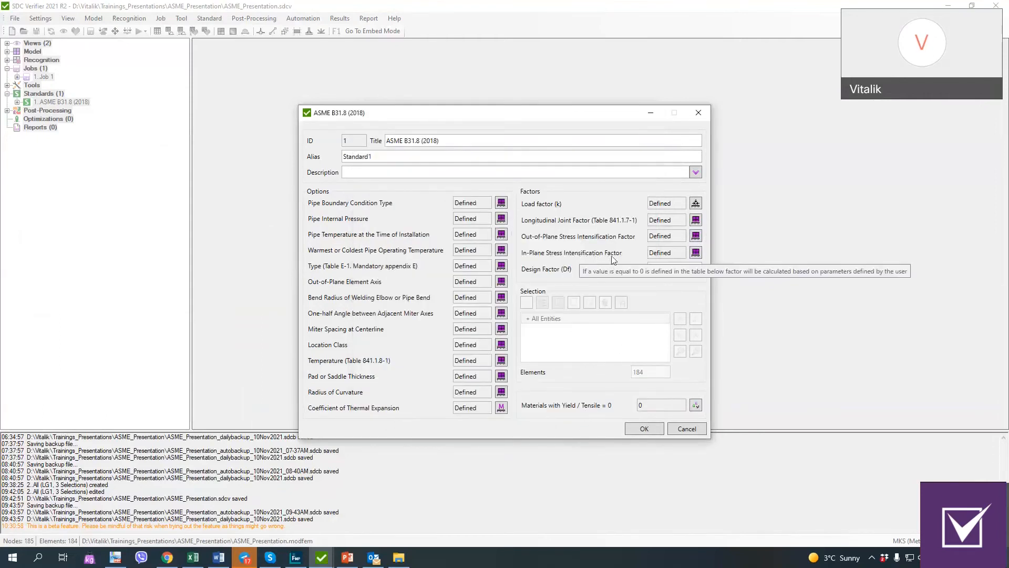
# - Review the In-Plane Stress Intensification Factor characteristic's description and value, and accept it
pyautogui.click(696, 252)
pyautogui.moveTo(553, 119); pyautogui.dragTo(401, 114)
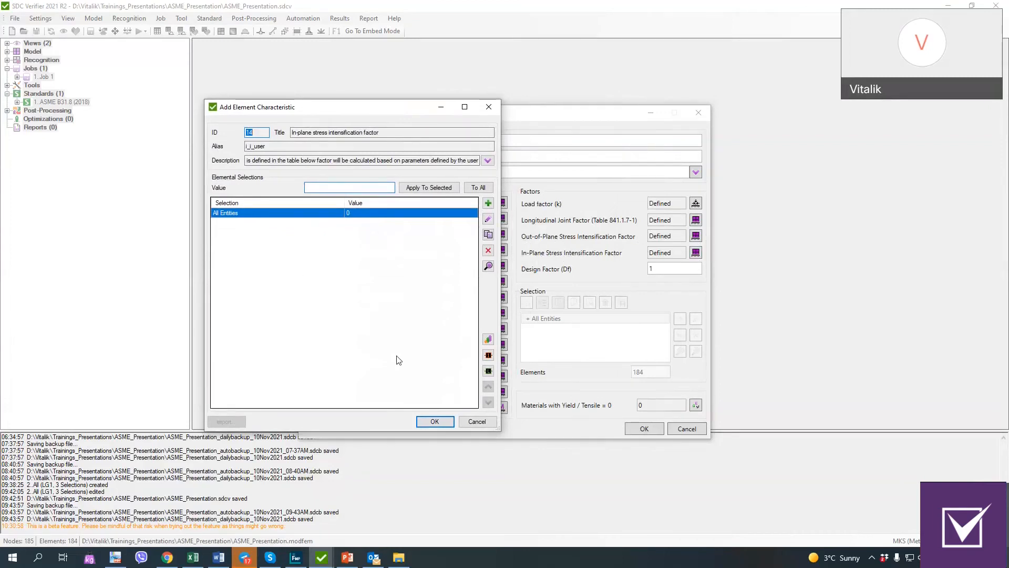
pyautogui.click(434, 421)
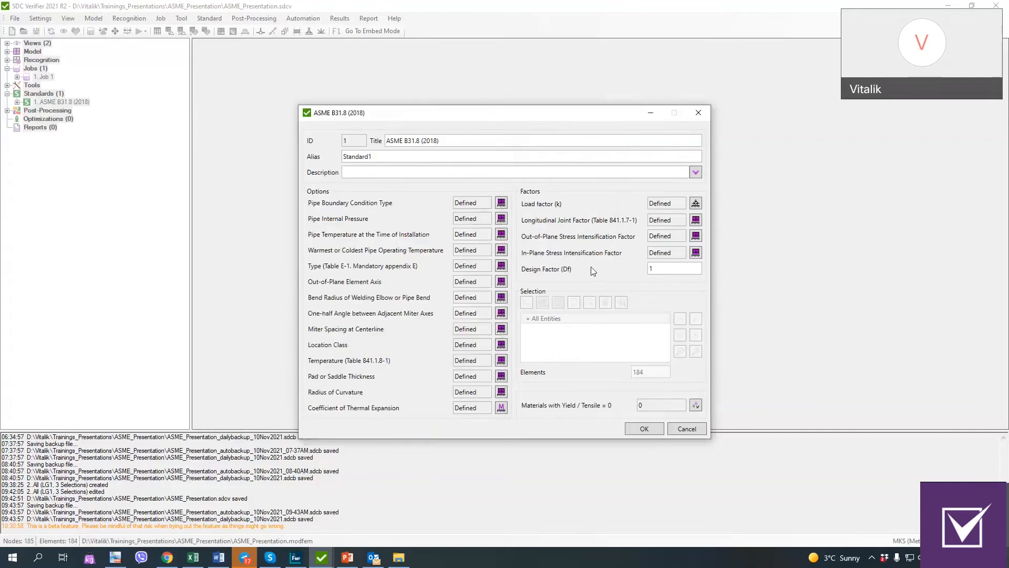
# - Review the Design Factor (Df) and the pipe material's tensile strength and yield stress, and accept the ASME B31.8 (2018) standard settings
pyautogui.moveTo(662, 270)
pyautogui.click(665, 272)
pyautogui.click(661, 404)
pyautogui.click(695, 405)
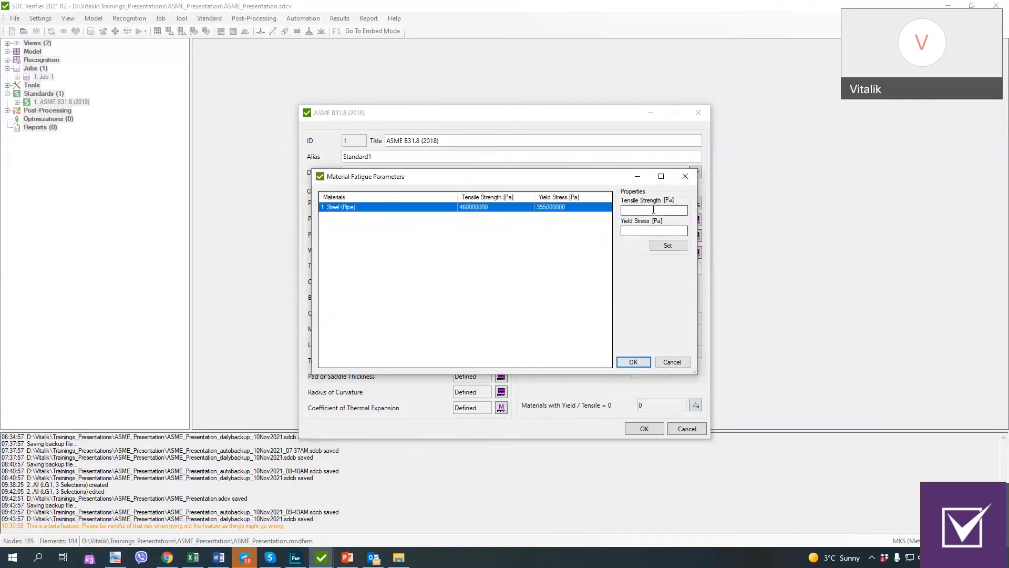
pyautogui.click(658, 230)
pyautogui.click(637, 359)
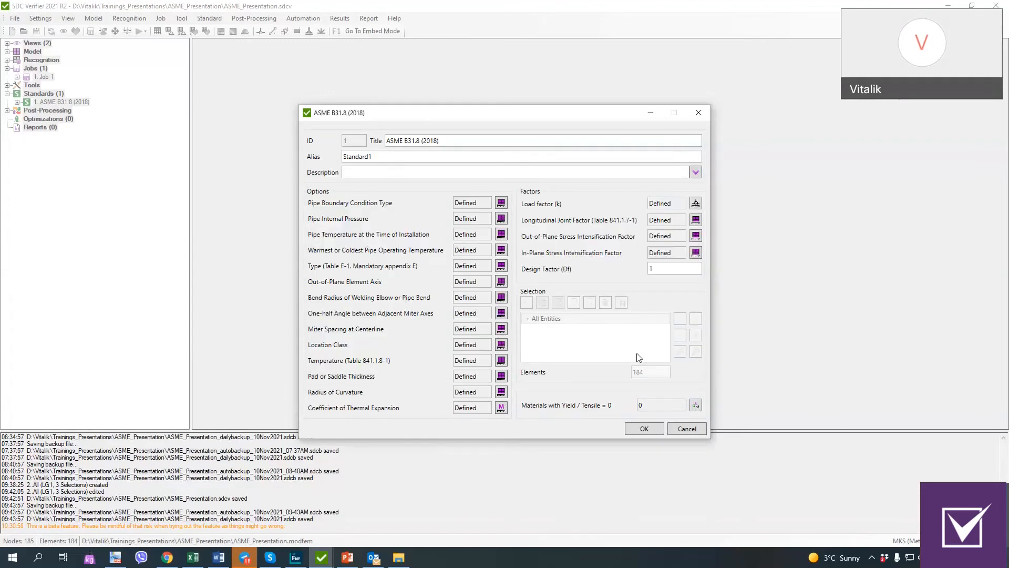
pyautogui.moveTo(631, 270)
pyautogui.click(643, 430)
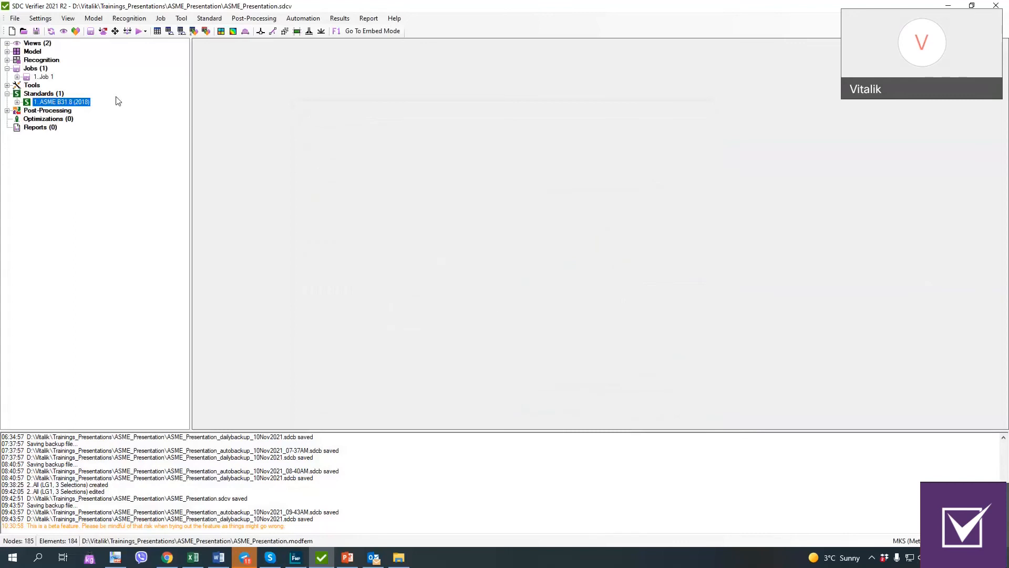
# - Expand the standard's input characteristics in the project tree, and open Pipe boundary condition type for editing and close it unchanged
pyautogui.click(17, 103)
pyautogui.click(27, 111)
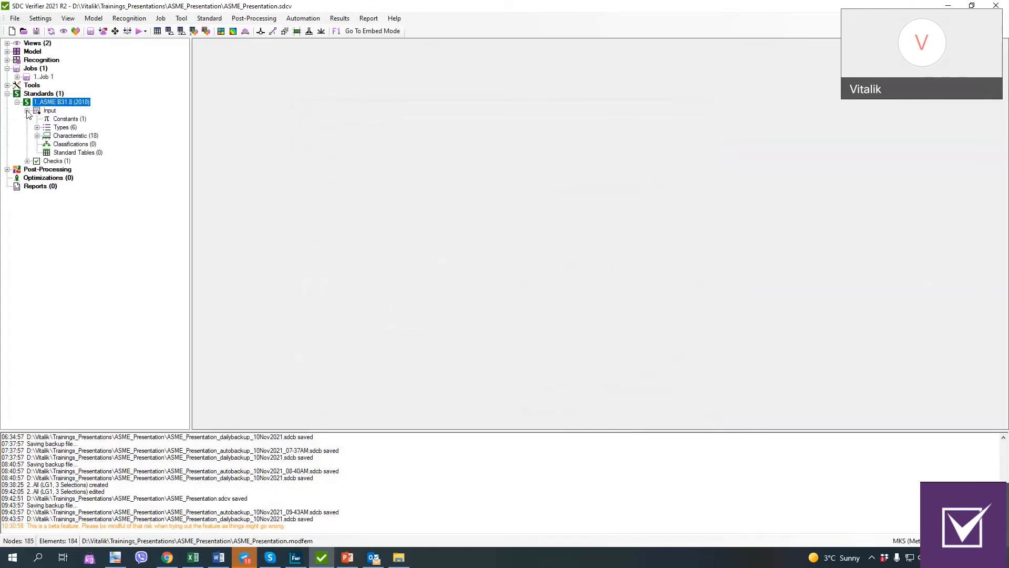
pyautogui.click(37, 135)
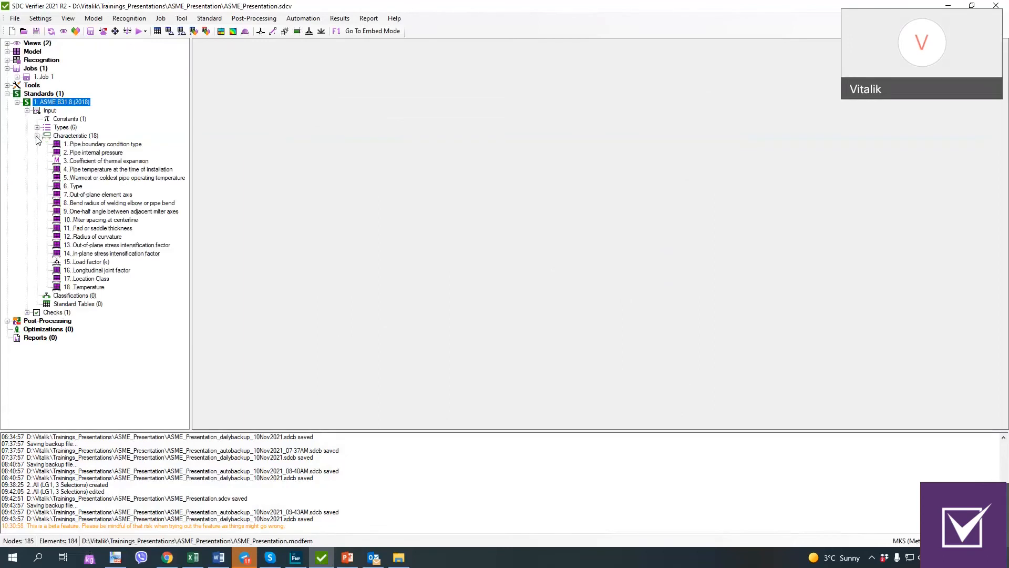
pyautogui.rightClick(82, 148)
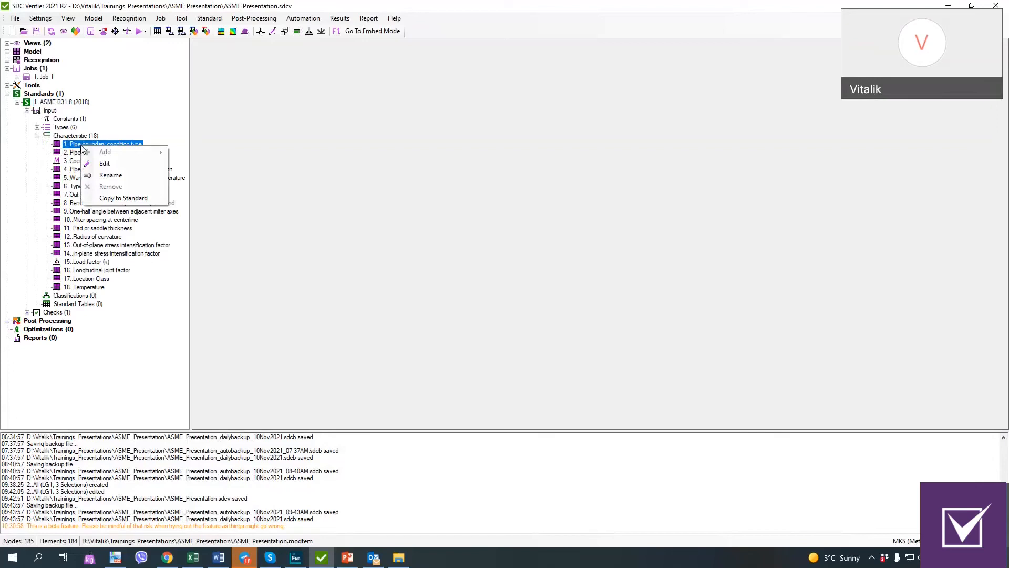
pyautogui.click(104, 164)
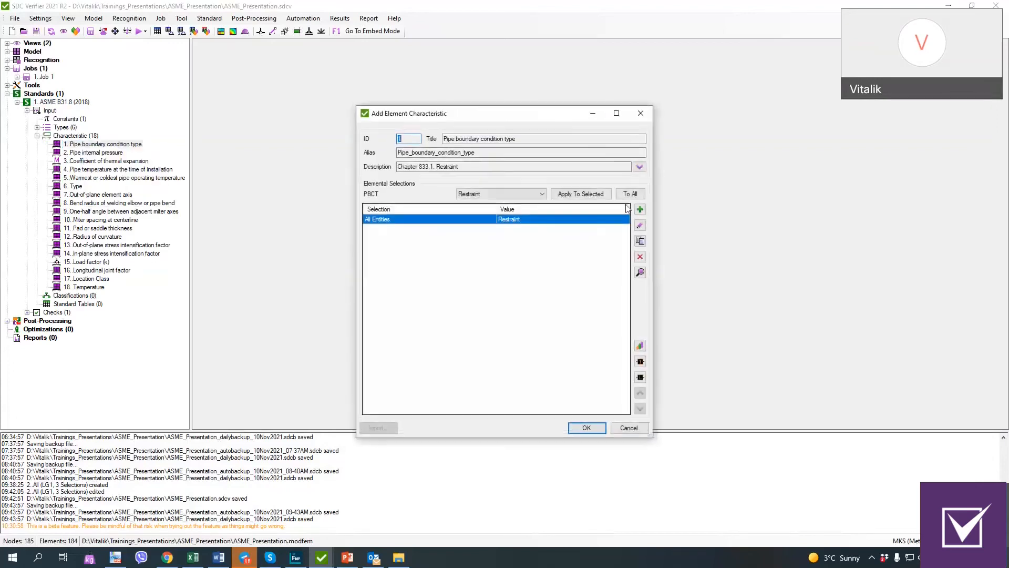
pyautogui.click(641, 113)
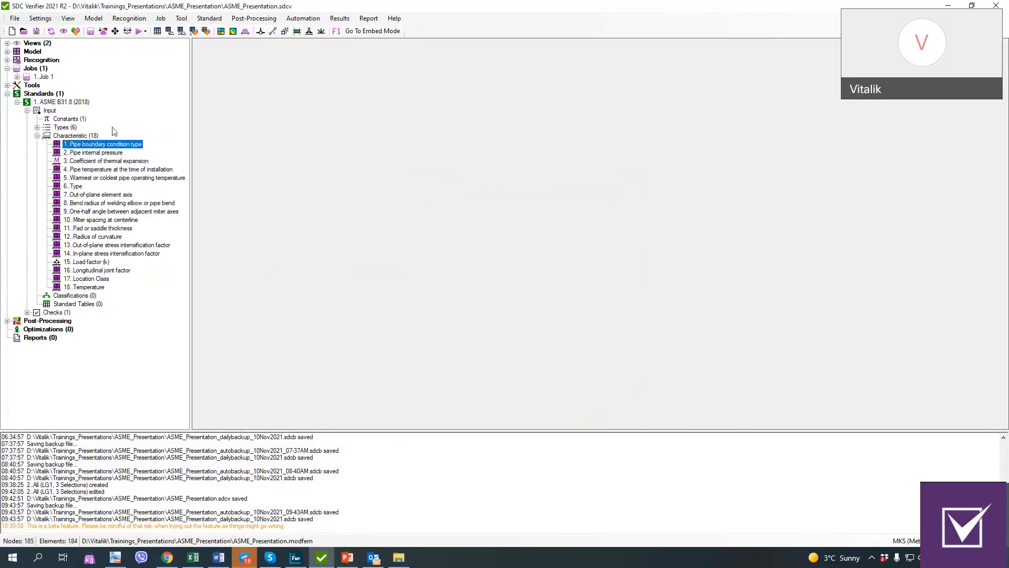
# - Reopen the ASME B31.8 (2018) standard for editing to show its options and factors, and close it without changes
pyautogui.rightClick(71, 135)
pyautogui.rightClick(54, 102)
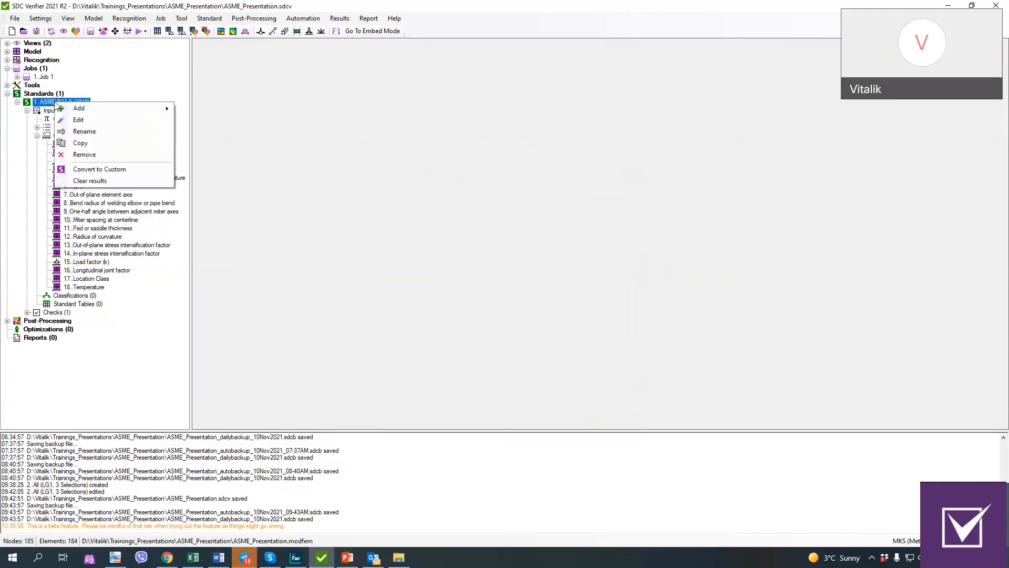
pyautogui.click(88, 119)
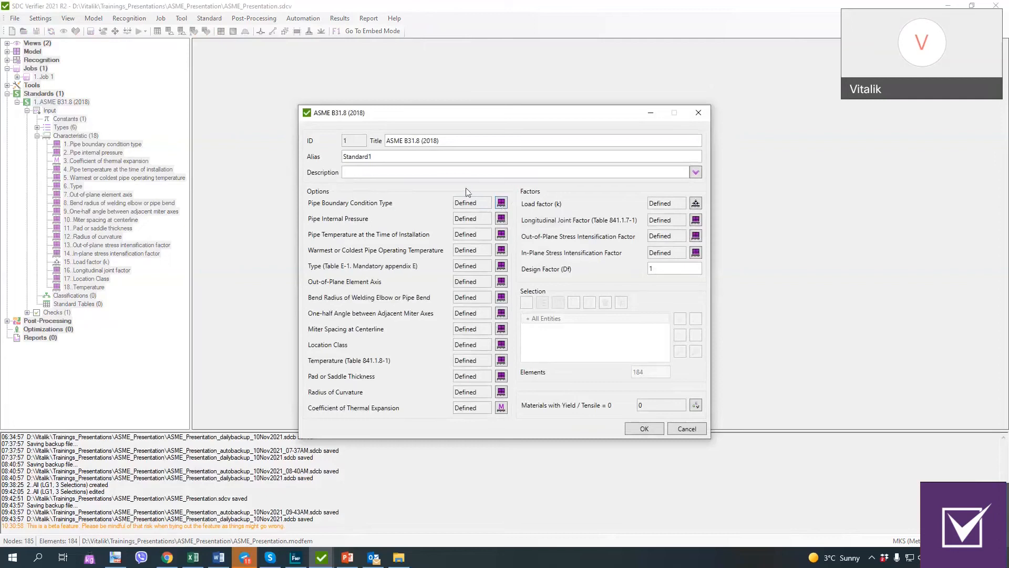
pyautogui.click(701, 112)
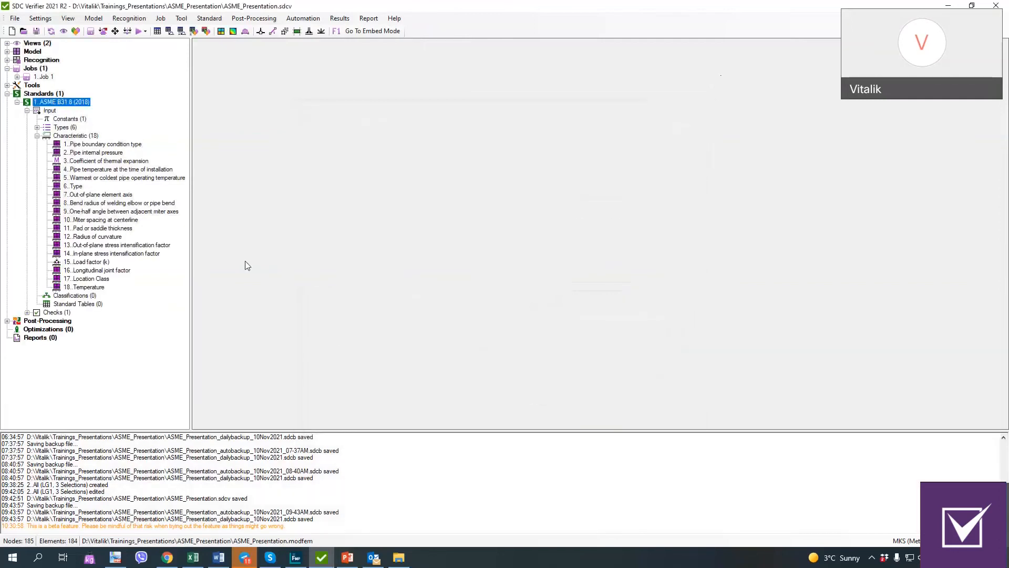
# - Preview the Utilization factor plot of the Design for longitudinal stress check, inspect the contour in Femap, and return to SDC Verifier
pyautogui.click(75, 296)
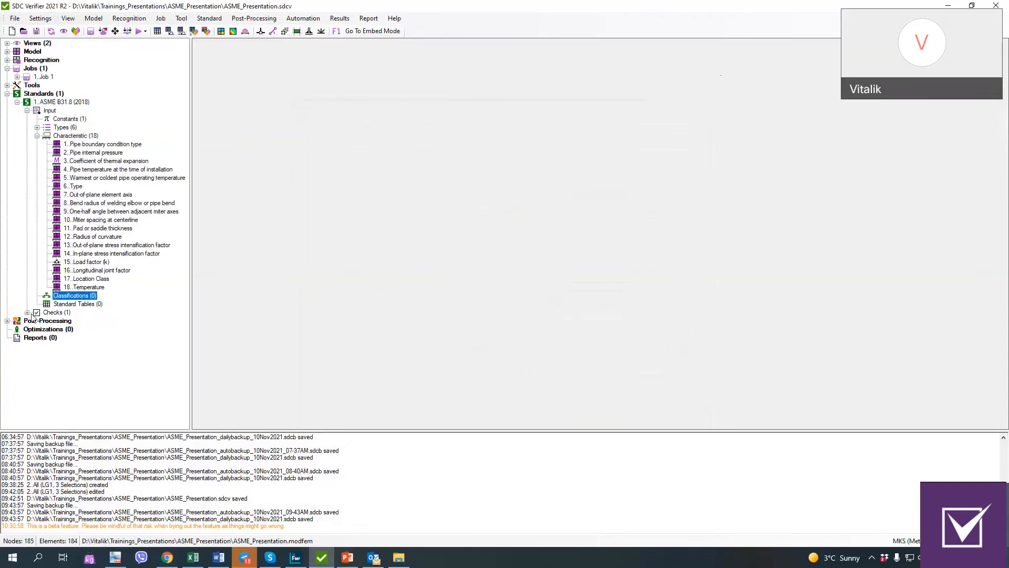
pyautogui.click(28, 312)
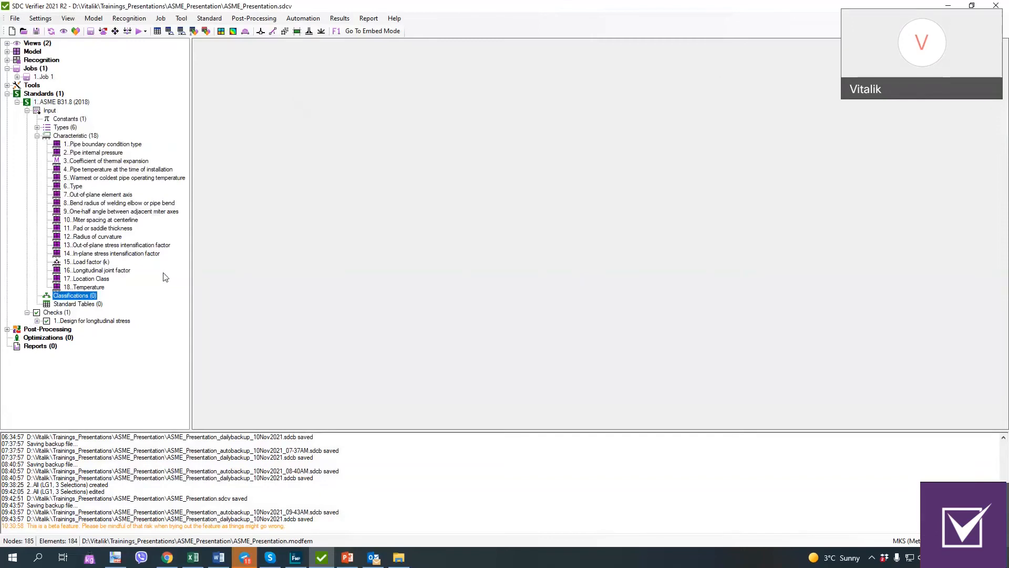
pyautogui.click(37, 322)
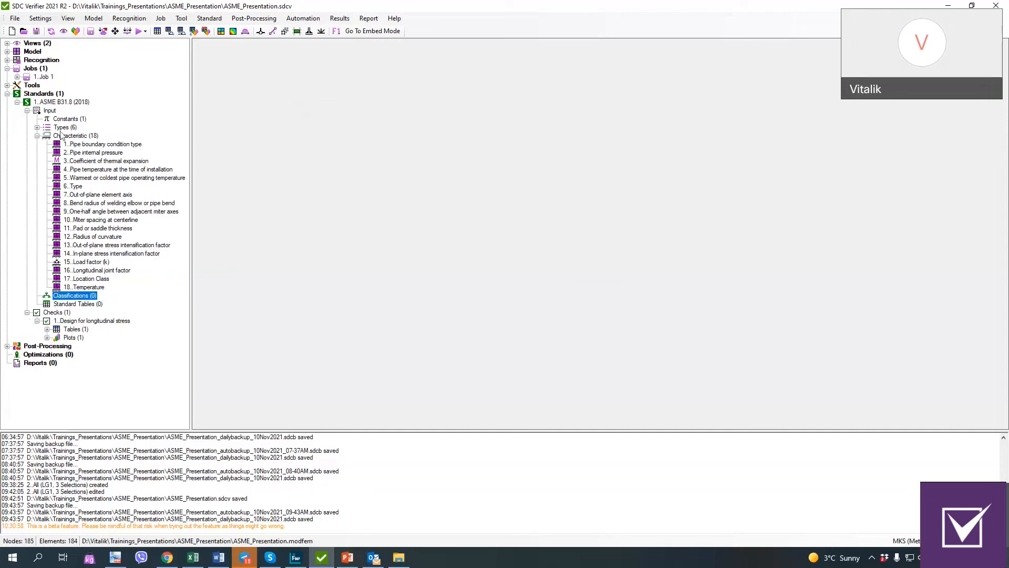
pyautogui.click(46, 338)
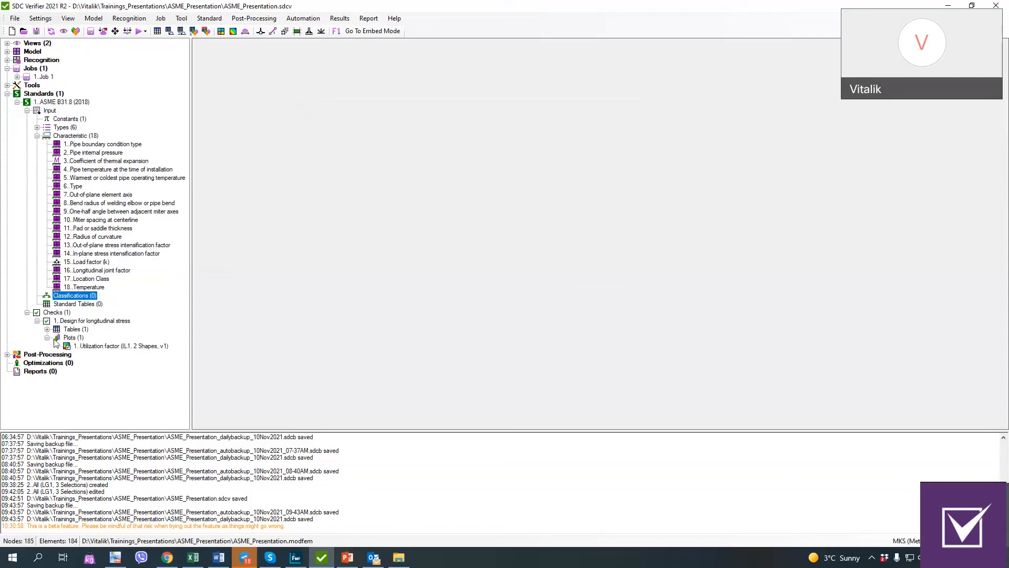
pyautogui.rightClick(112, 350)
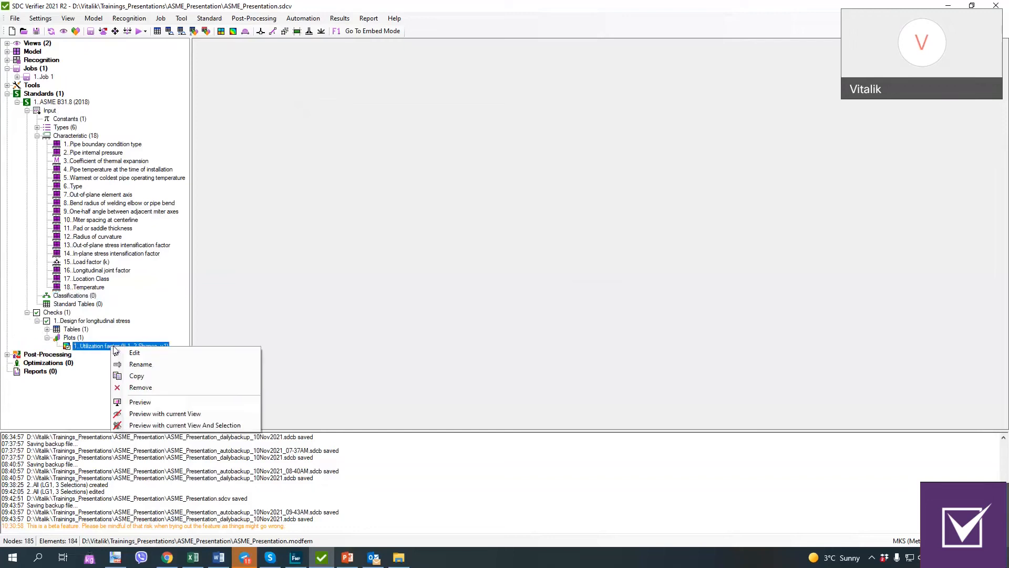
pyautogui.click(152, 400)
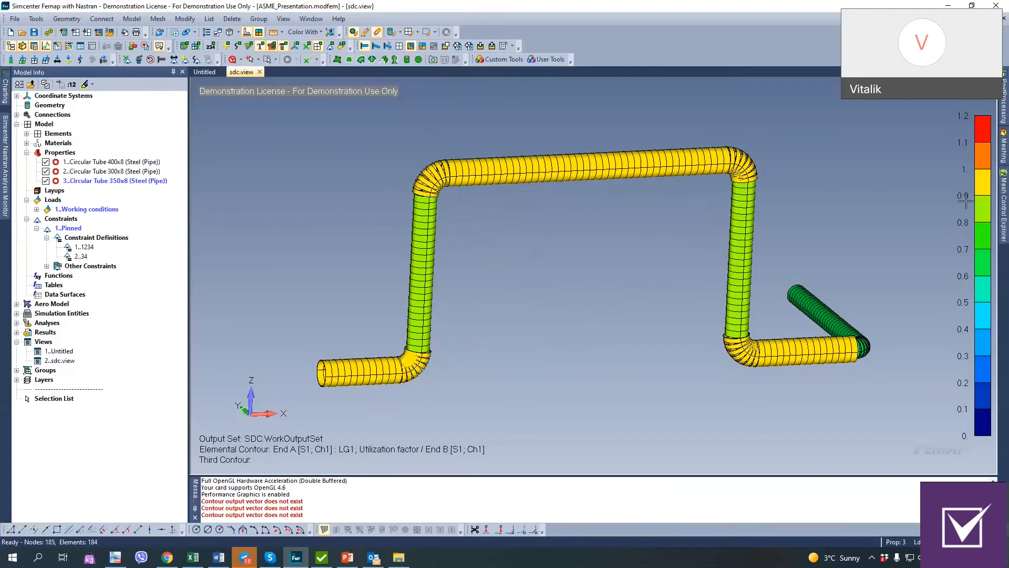
pyautogui.moveTo(871, 194); pyautogui.dragTo(876, 197, button='middle')
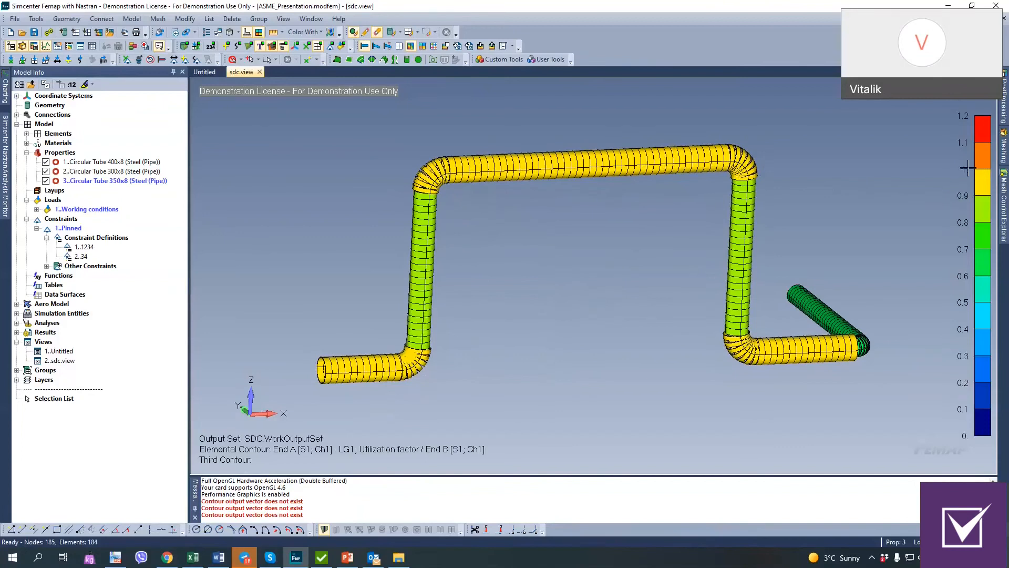
pyautogui.click(949, 6)
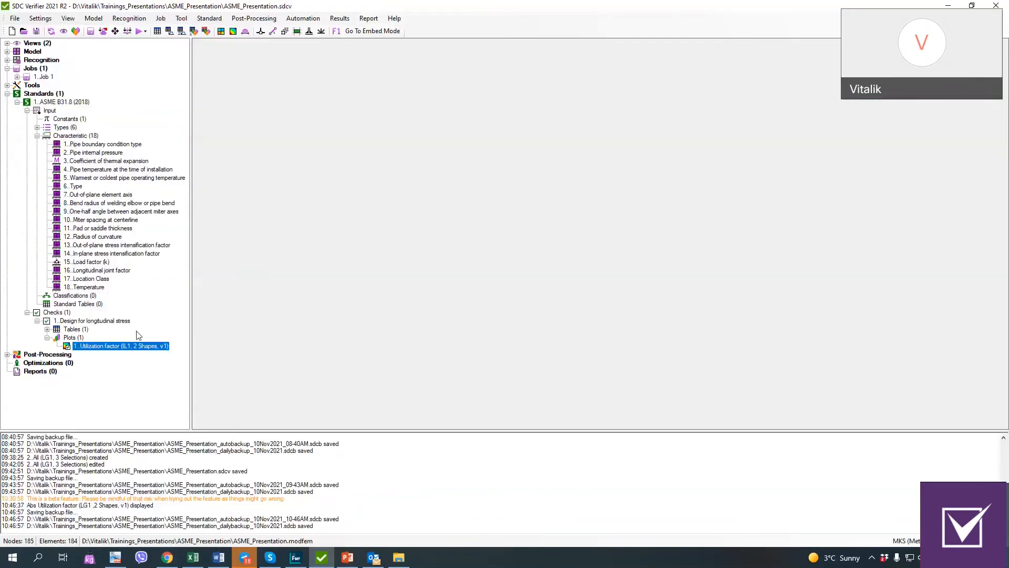
# - Start a Components Table for the Design for longitudinal stress check, and add the 400x8, 300x8 and 350x8 circular tube properties as selections
pyautogui.rightClick(83, 330)
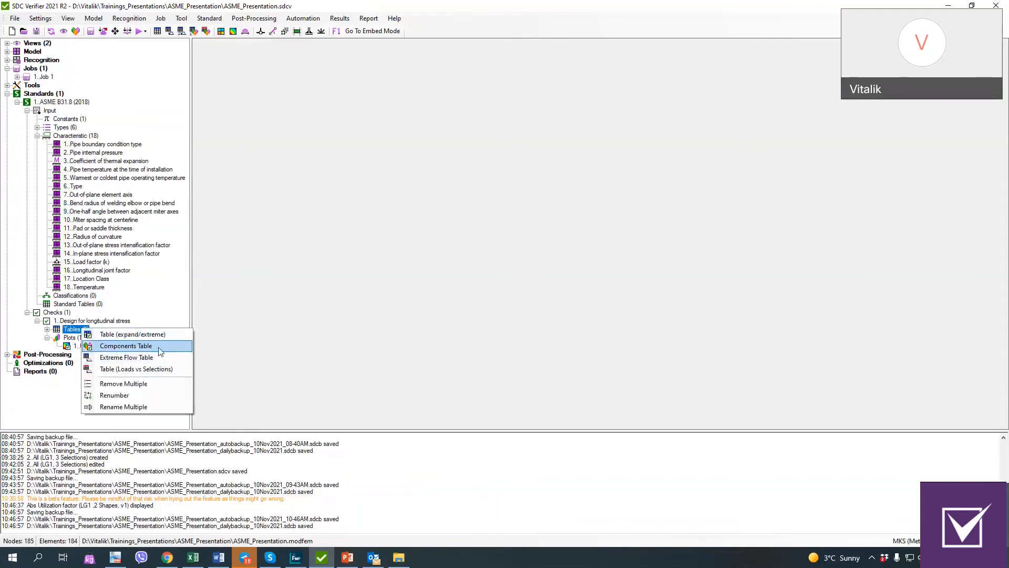
pyautogui.click(161, 348)
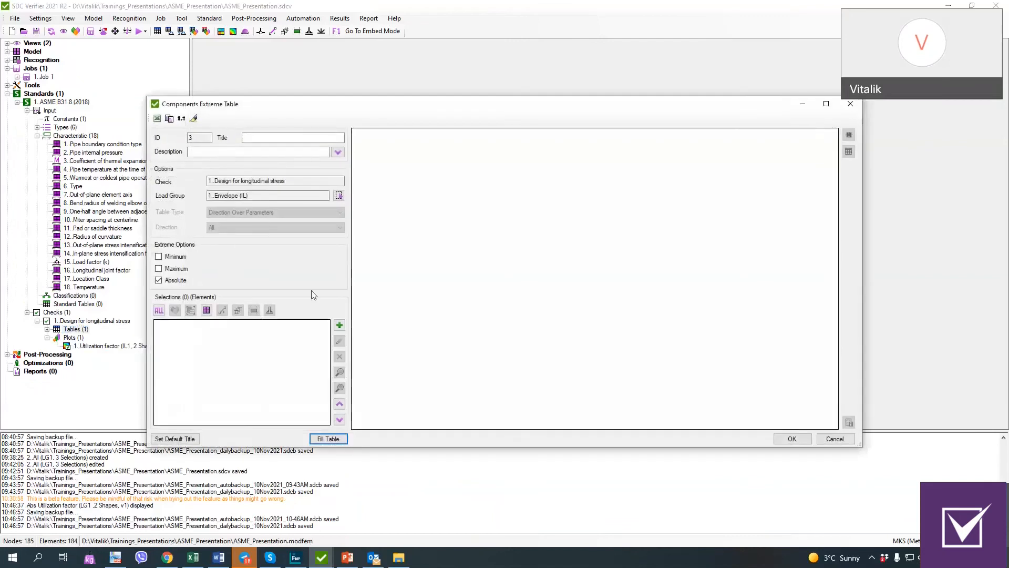
pyautogui.click(207, 310)
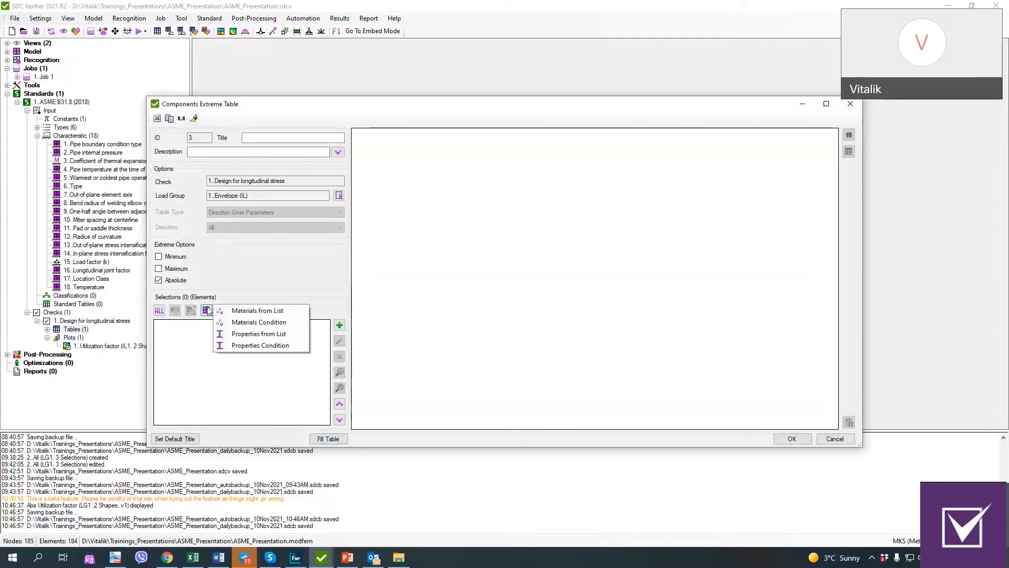
pyautogui.click(252, 333)
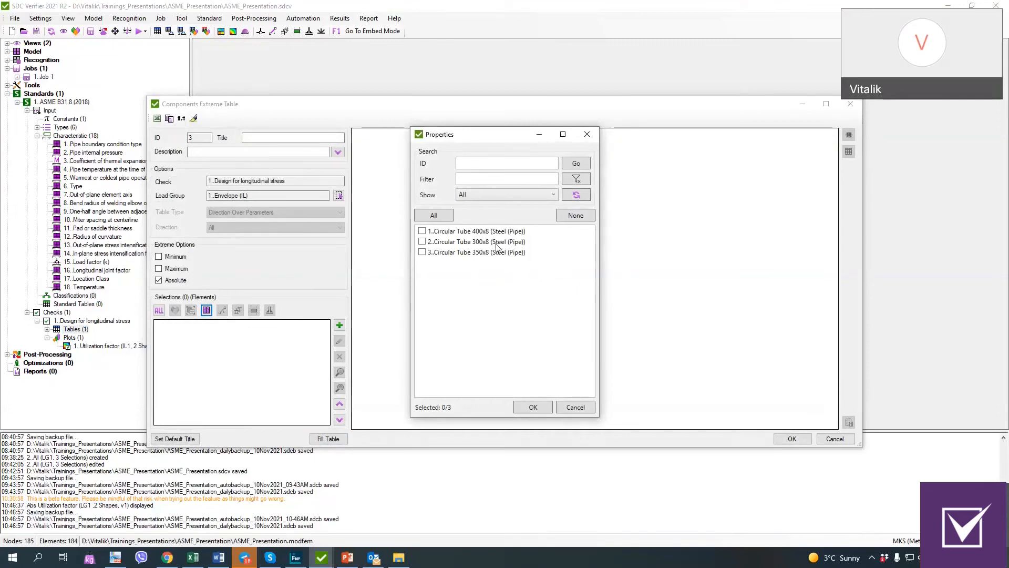
pyautogui.click(534, 408)
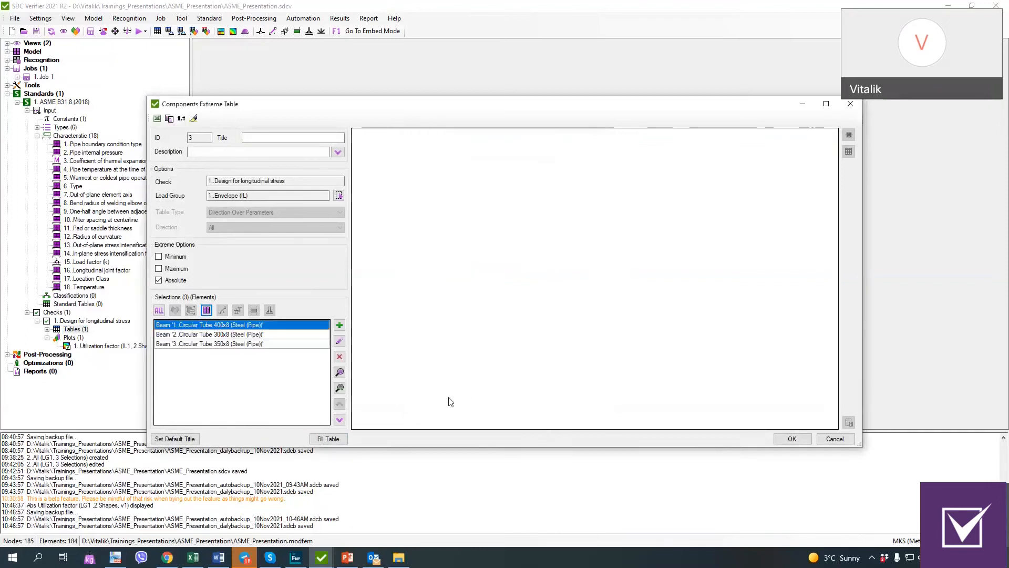
# - Fill the Components Table with results, fit the Components column to the full property names in the maximized window, and save the table
pyautogui.click(345, 439)
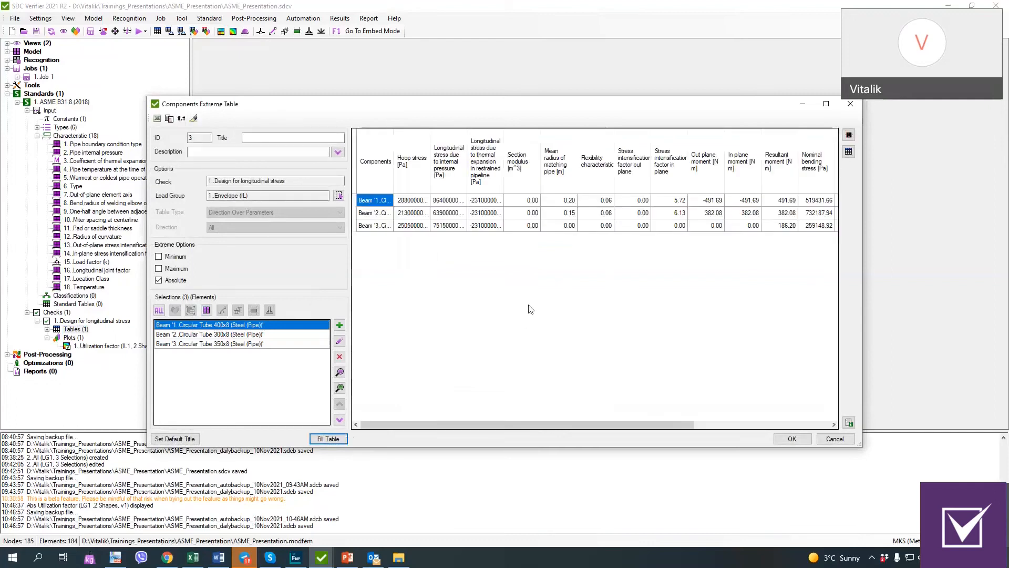
pyautogui.click(826, 105)
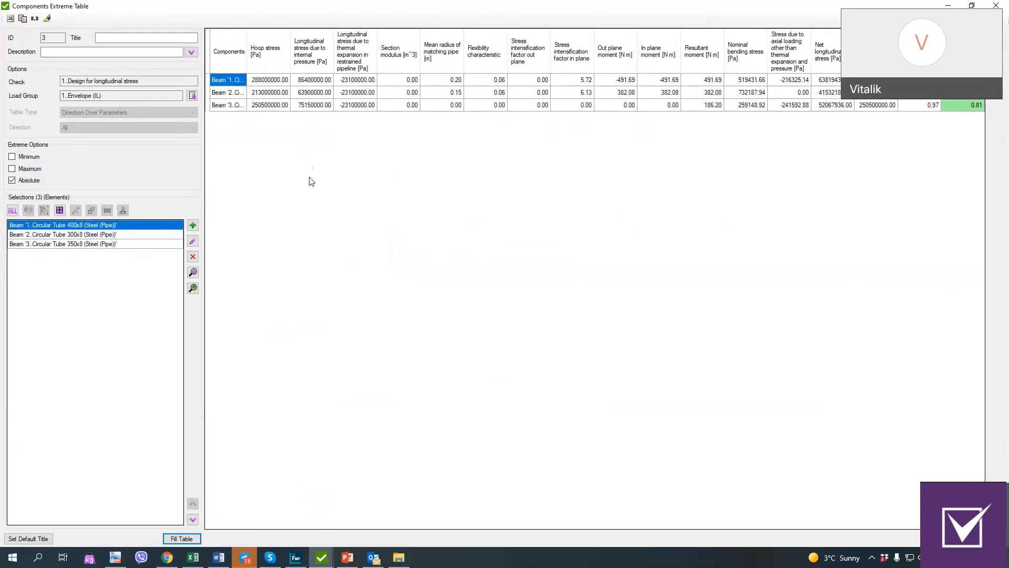
pyautogui.doubleClick(246, 61)
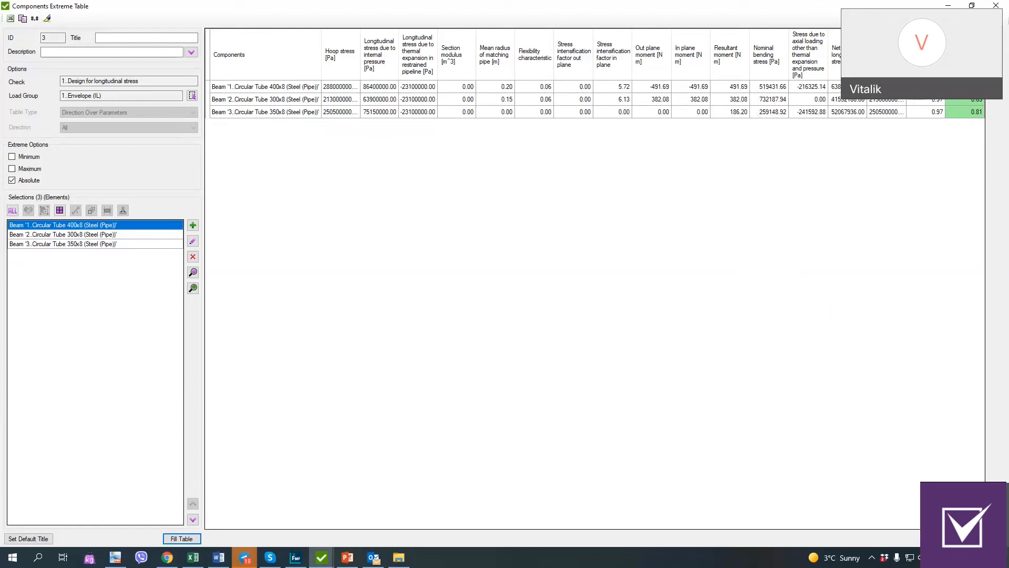
pyautogui.click(996, 6)
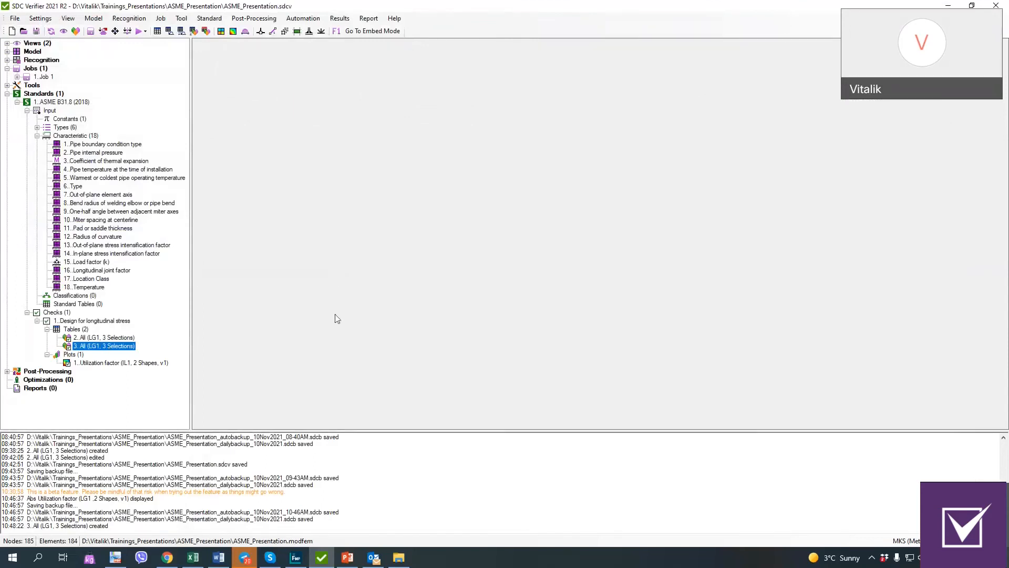
# - Show the wizard, designer and presentation report types available under Reports, and dismiss the list without adding one
pyautogui.rightClick(47, 389)
pyautogui.moveTo(91, 400)
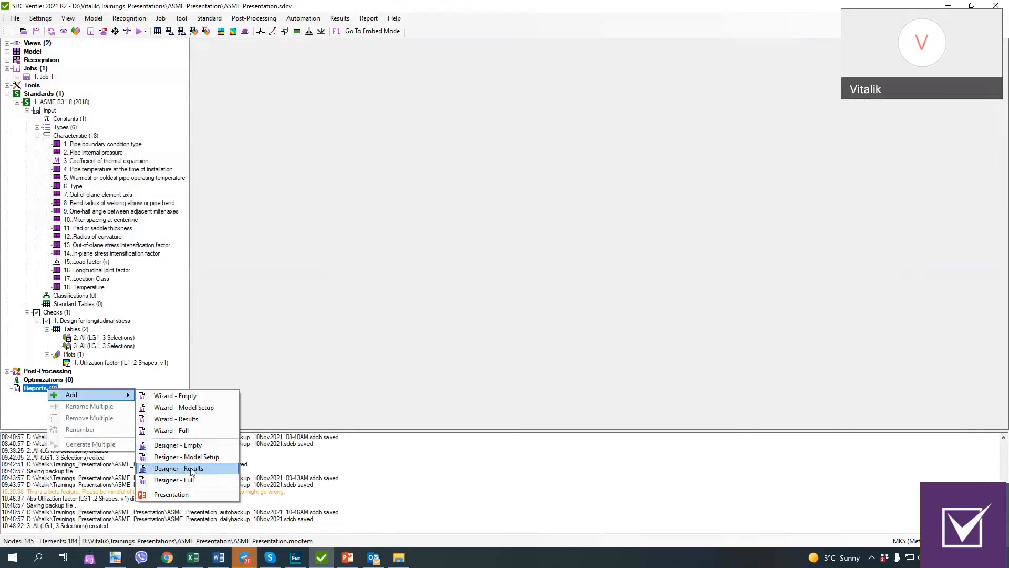
pyautogui.click(278, 322)
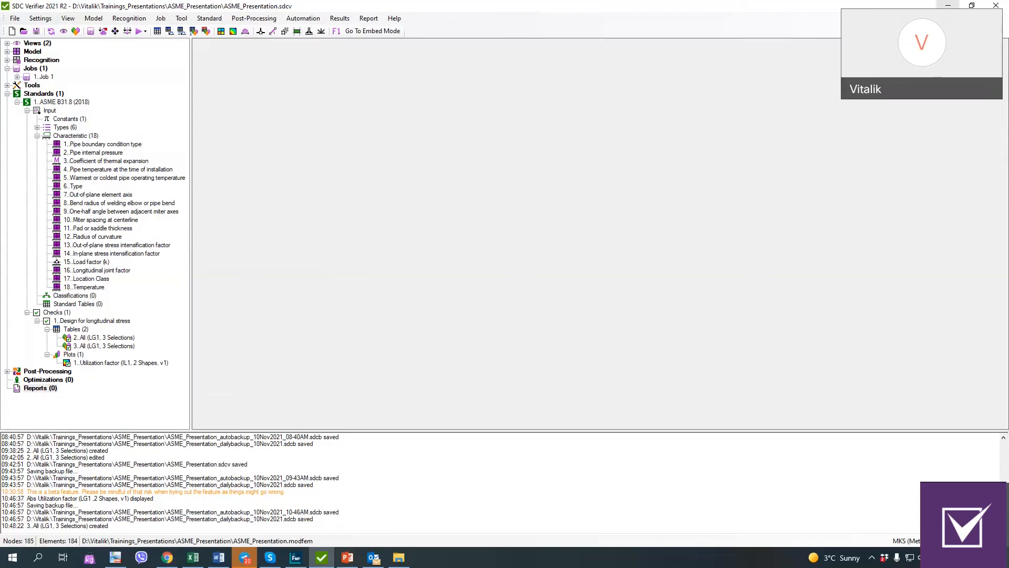
# - Switch to Femap to inspect the Utilization factor contour on the pipe model, and return to SDC Verifier
pyautogui.click(948, 5)
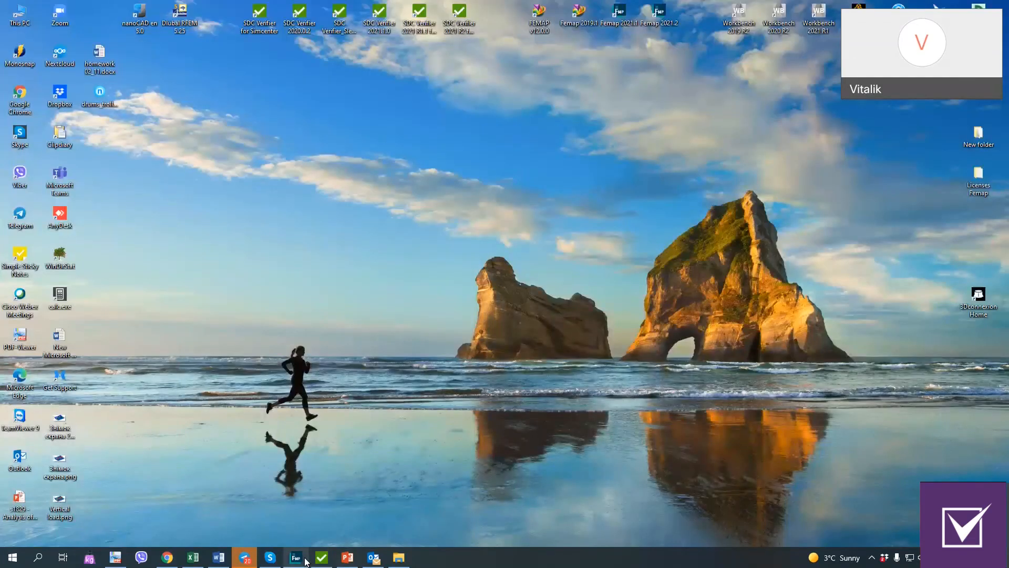
pyautogui.click(306, 560)
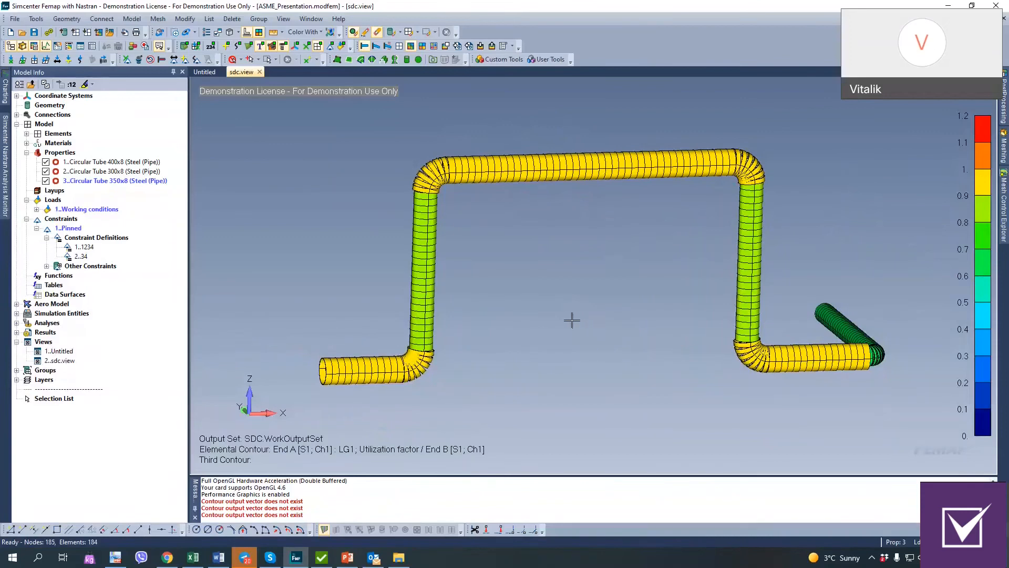
pyautogui.moveTo(591, 324)
pyautogui.keyDown('ctrl'); pyautogui.mouseDown(button='middle')
pyautogui.moveTo(570, 322)
pyautogui.moveTo(588, 331)
pyautogui.mouseUp(button='middle'); pyautogui.keyUp('ctrl')
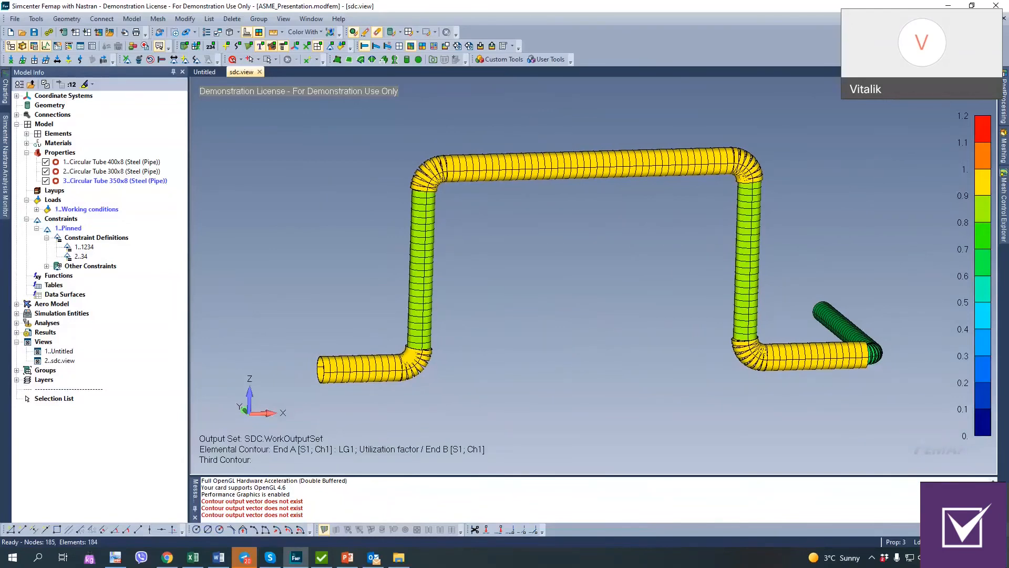
pyautogui.click(949, 5)
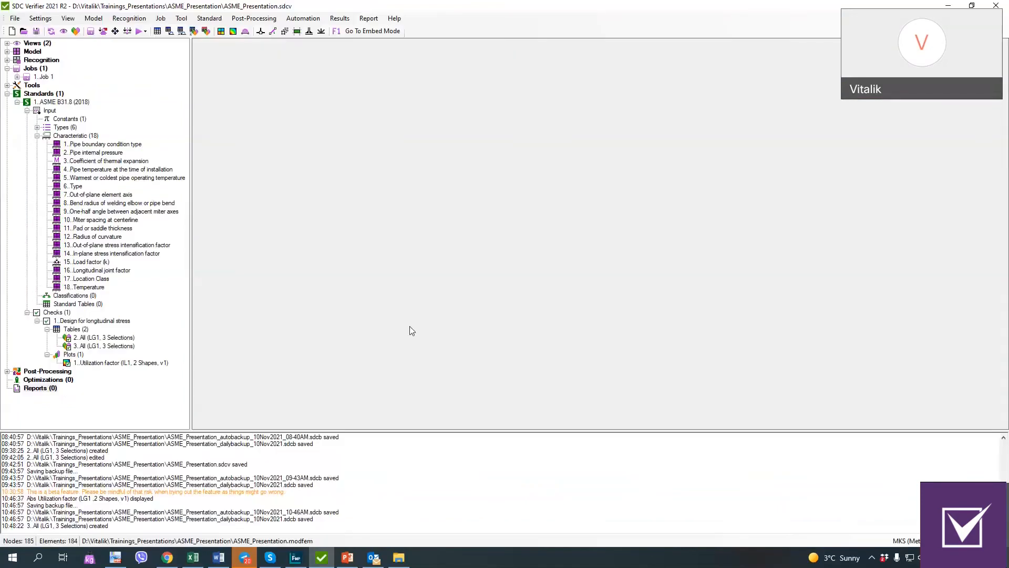